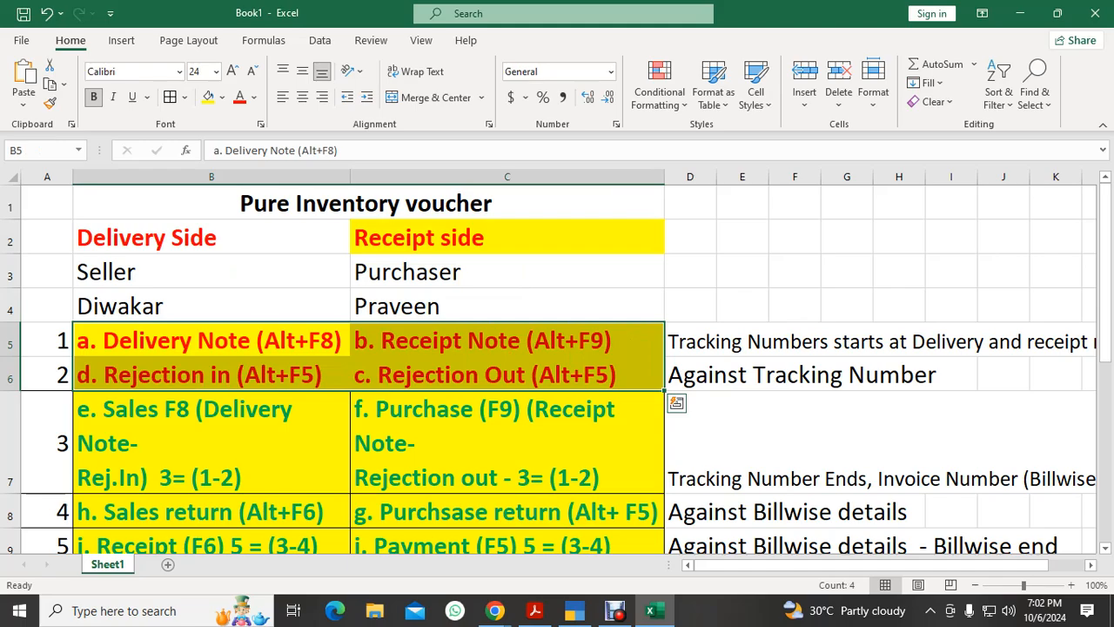
key(alt+Tab)
key(alt+Tab)
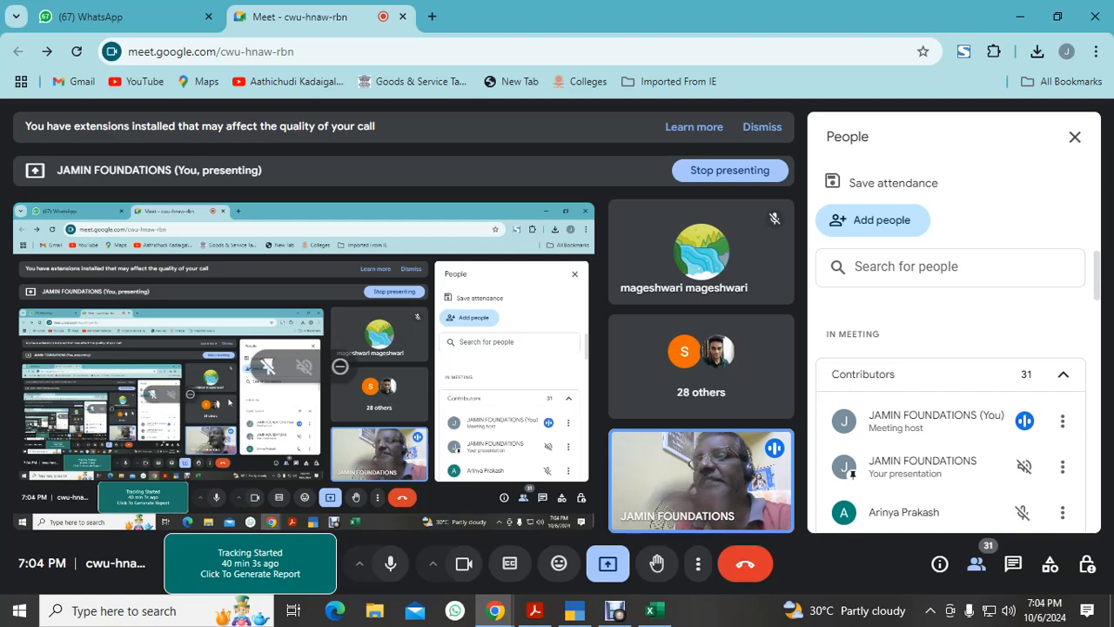
key(alt+Tab)
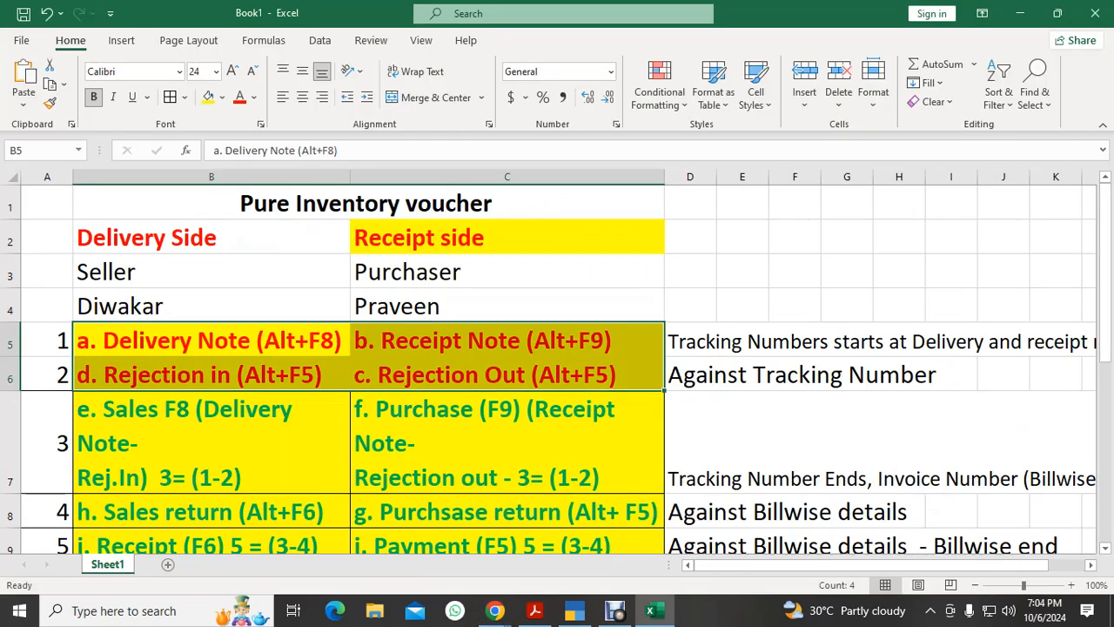
Step: Review the Delivery Side and Receipt side headings with the seller and purchaser entries in rows 2 to 4
click(211, 238)
click(507, 237)
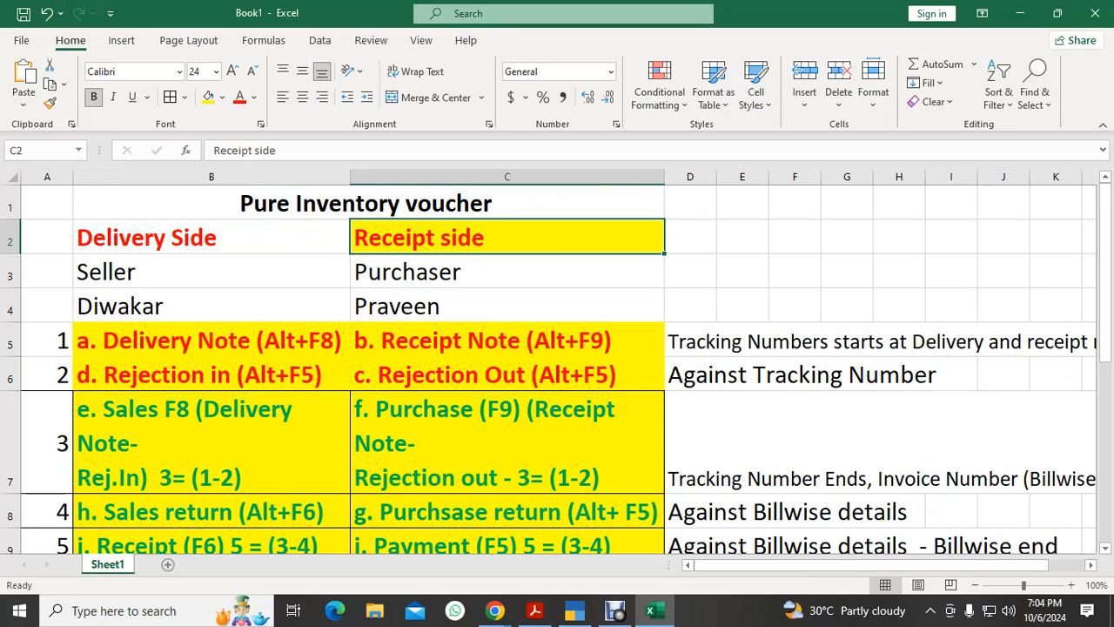
click(211, 271)
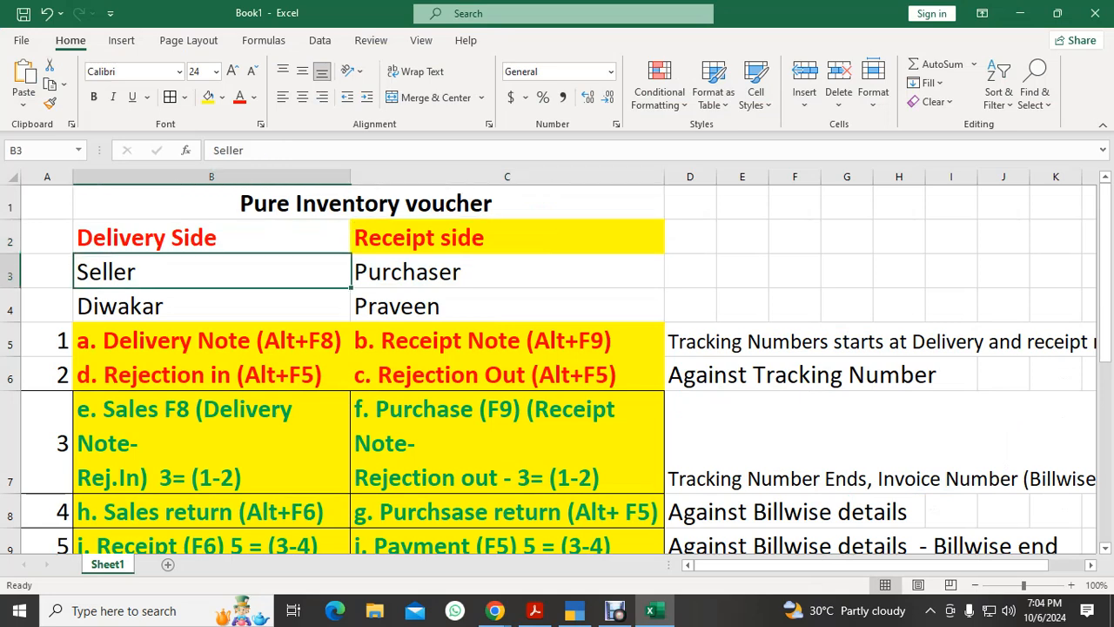
click(507, 238)
click(507, 271)
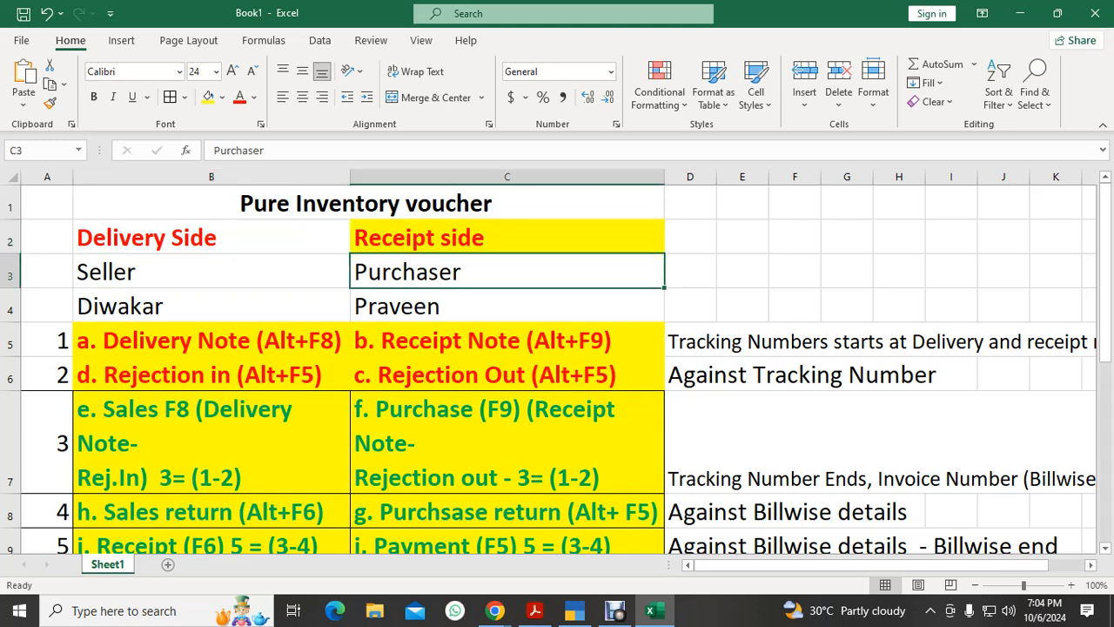
click(211, 307)
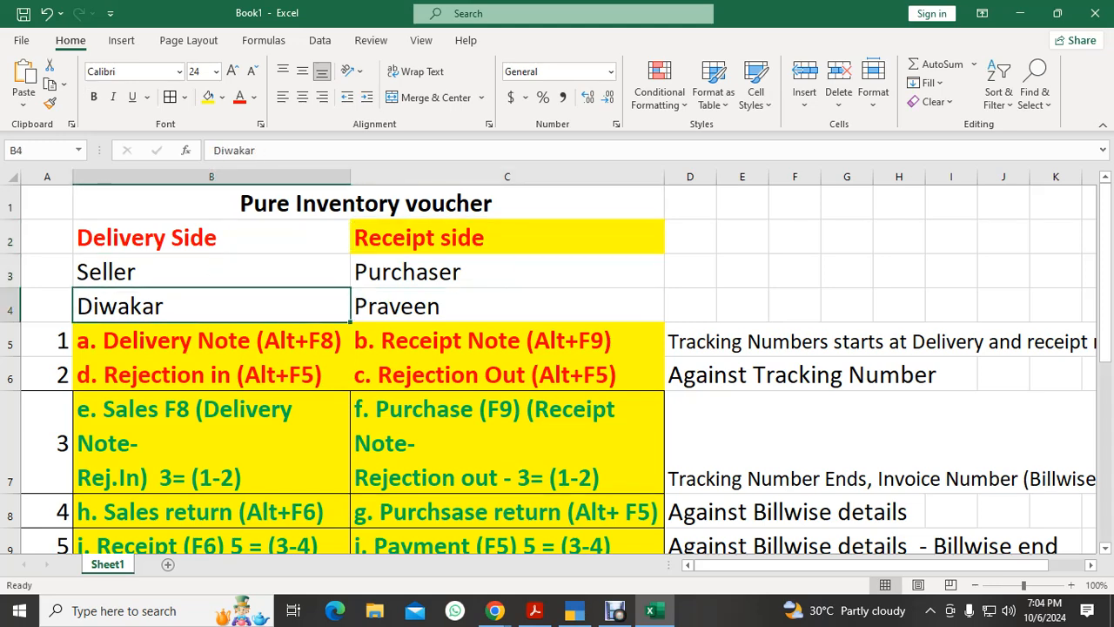
click(506, 306)
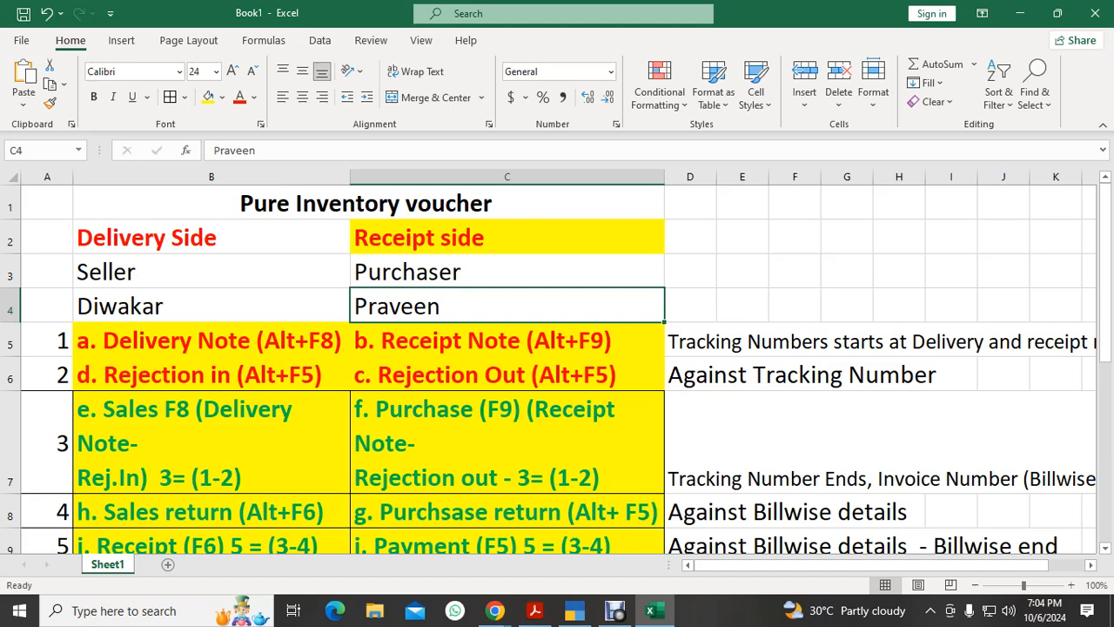
click(212, 307)
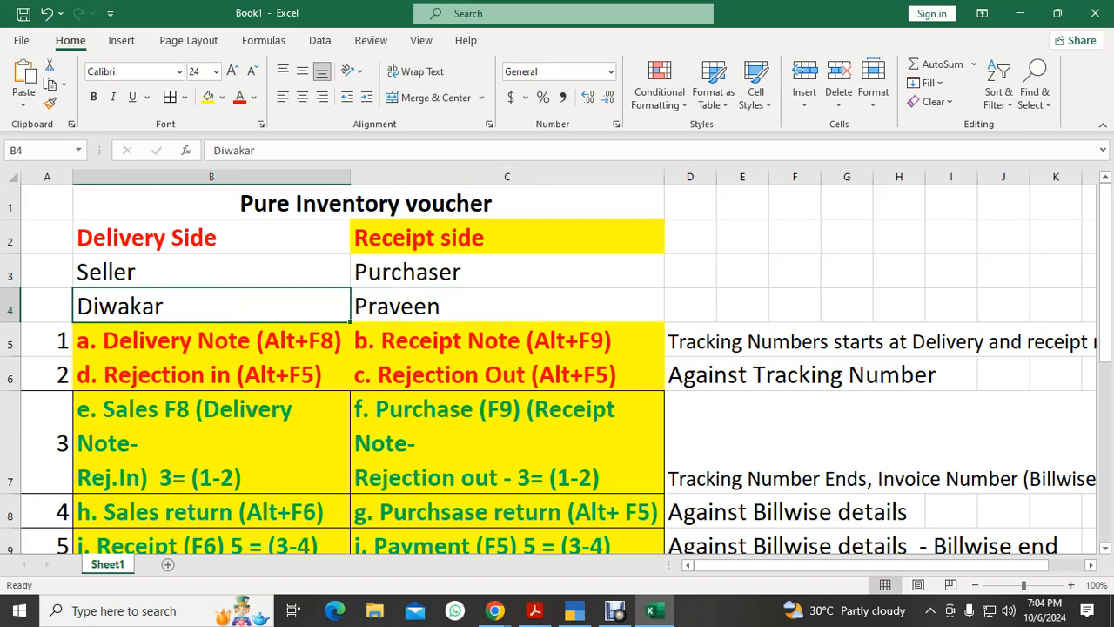
click(507, 307)
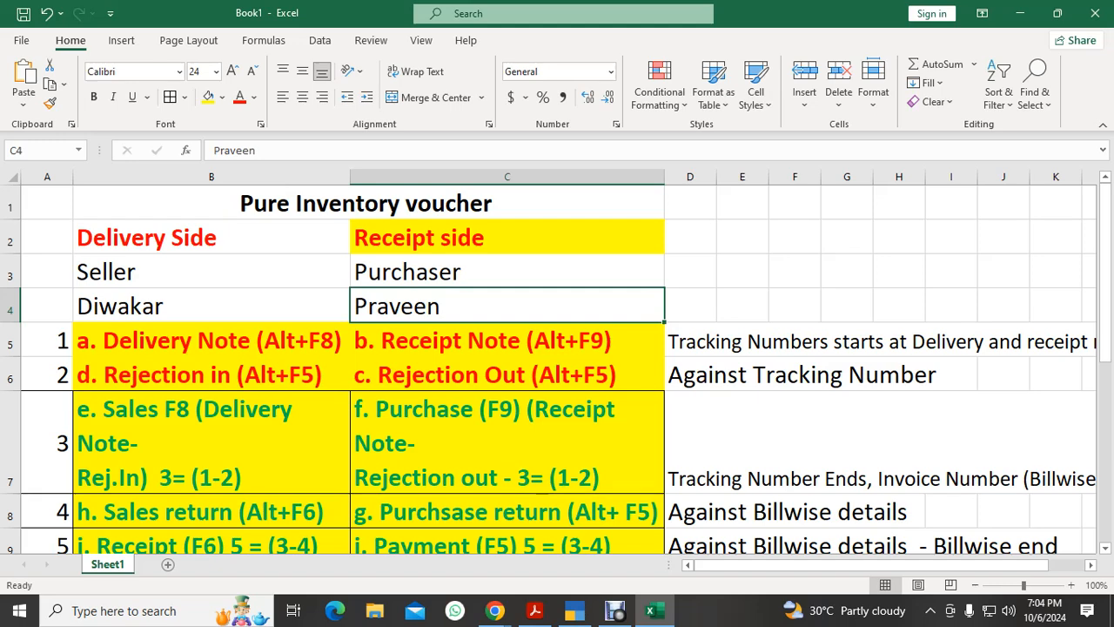
Step: Examine the Delivery Note, Receipt Note, Rejection Out and Rejection in voucher entries in rows 5 and 6
click(212, 340)
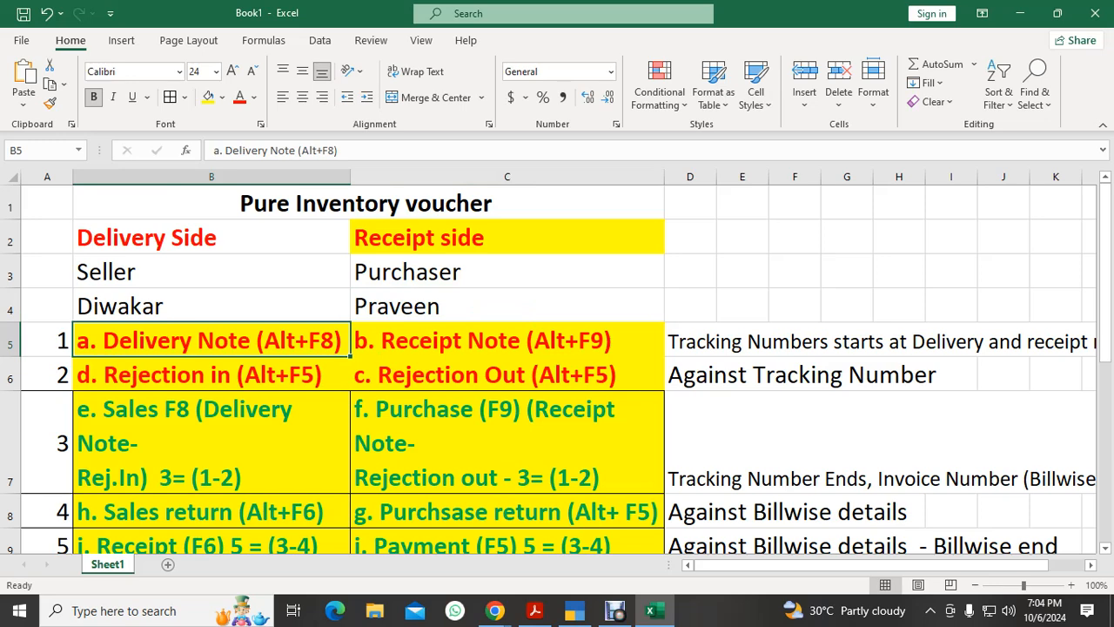
click(506, 340)
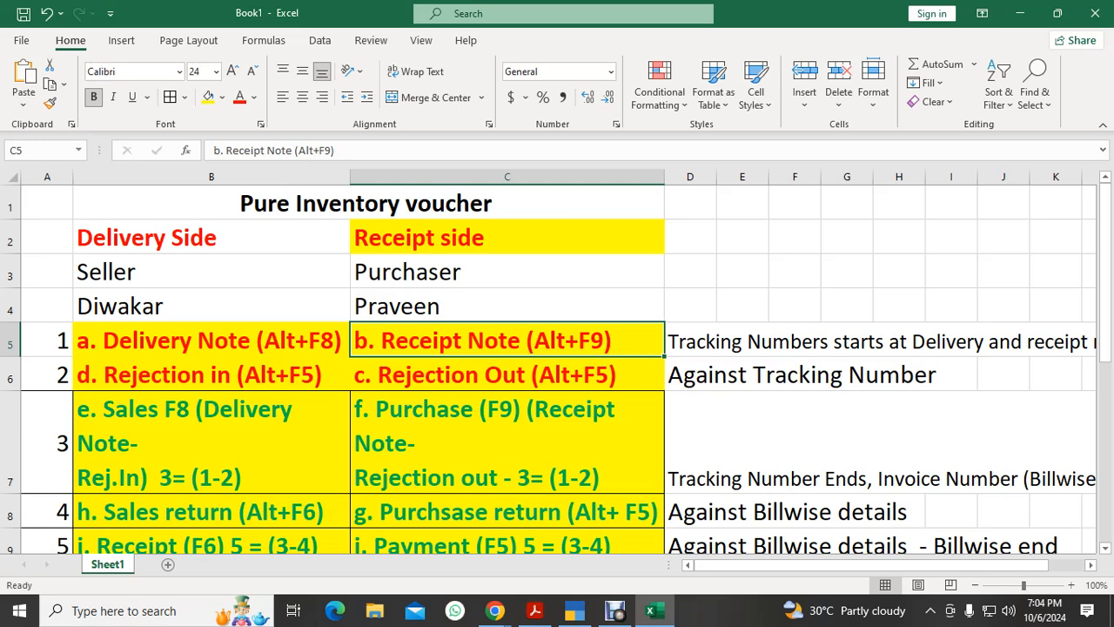
key(Down)
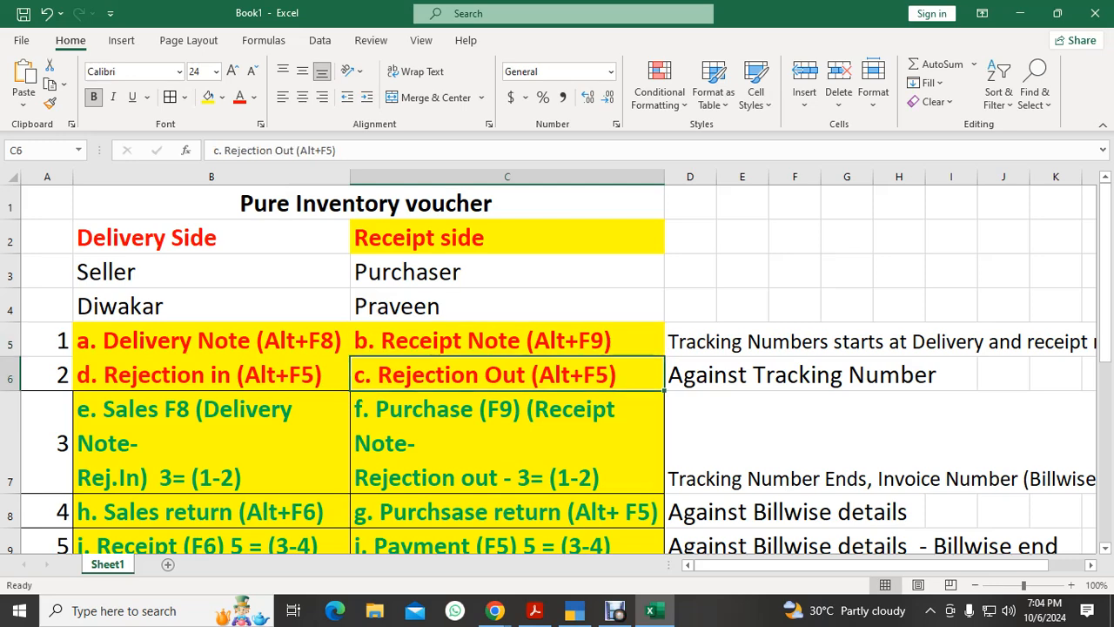
key(Up)
key(Down)
key(Down)
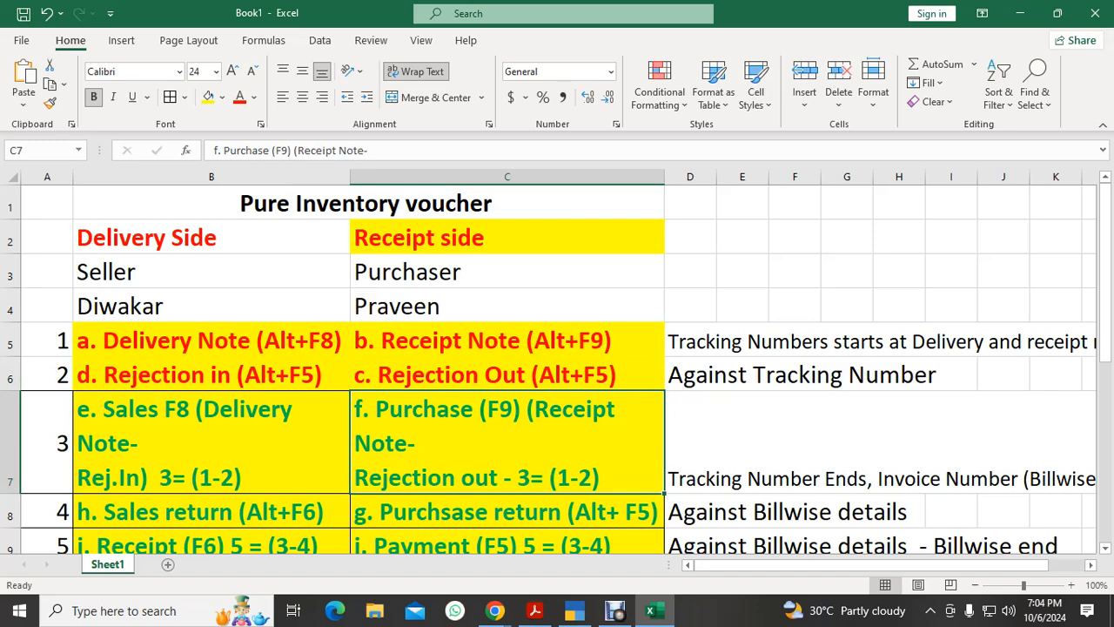
key(Up)
key(Left)
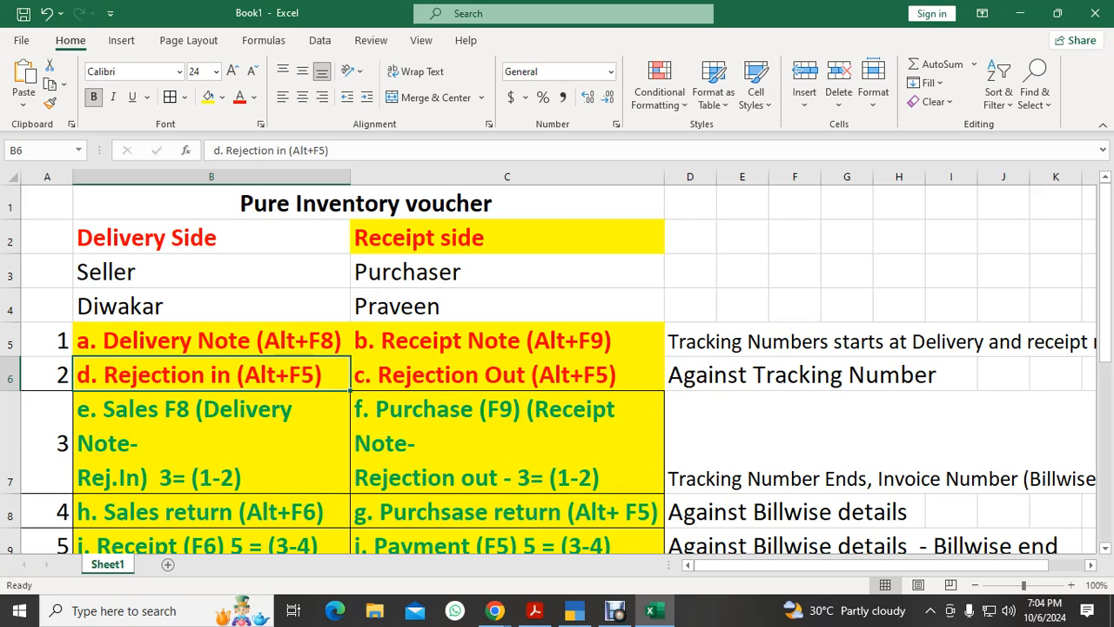
key(Up)
key(Down)
Step: Compare the Sales and Purchase vouchers in row 7 with the sales return and purchase return vouchers in row 8
key(Down)
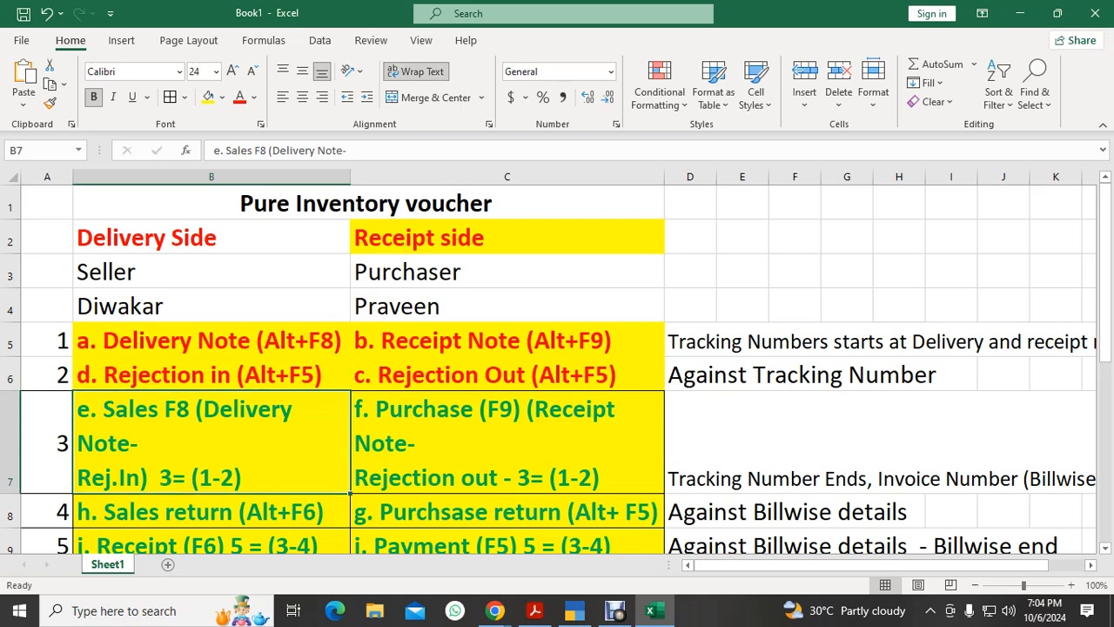
click(506, 442)
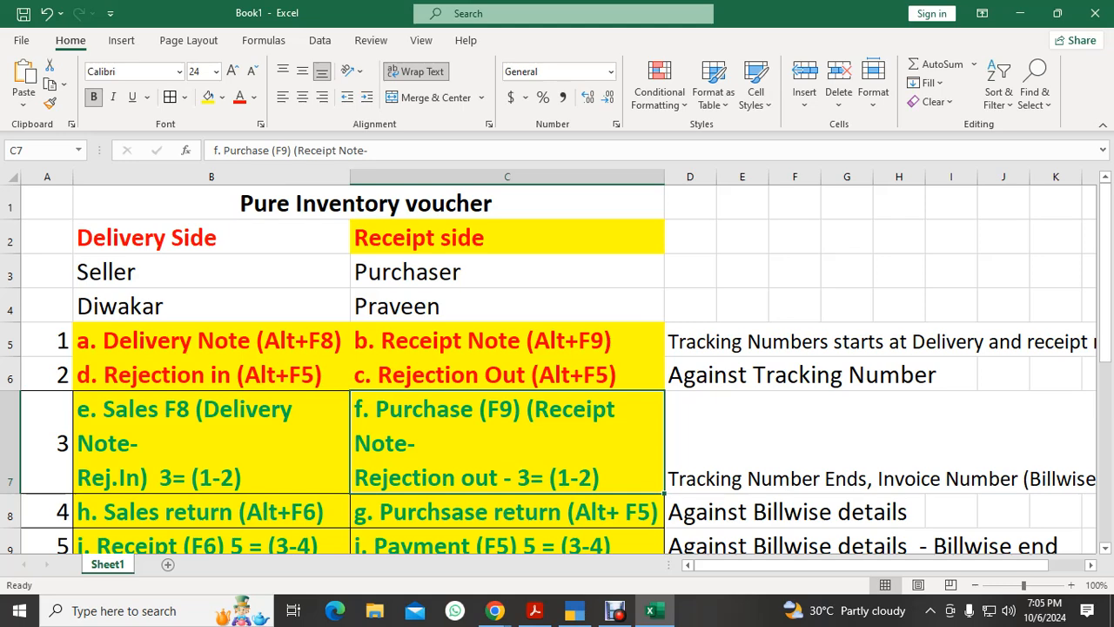
click(506, 341)
click(506, 374)
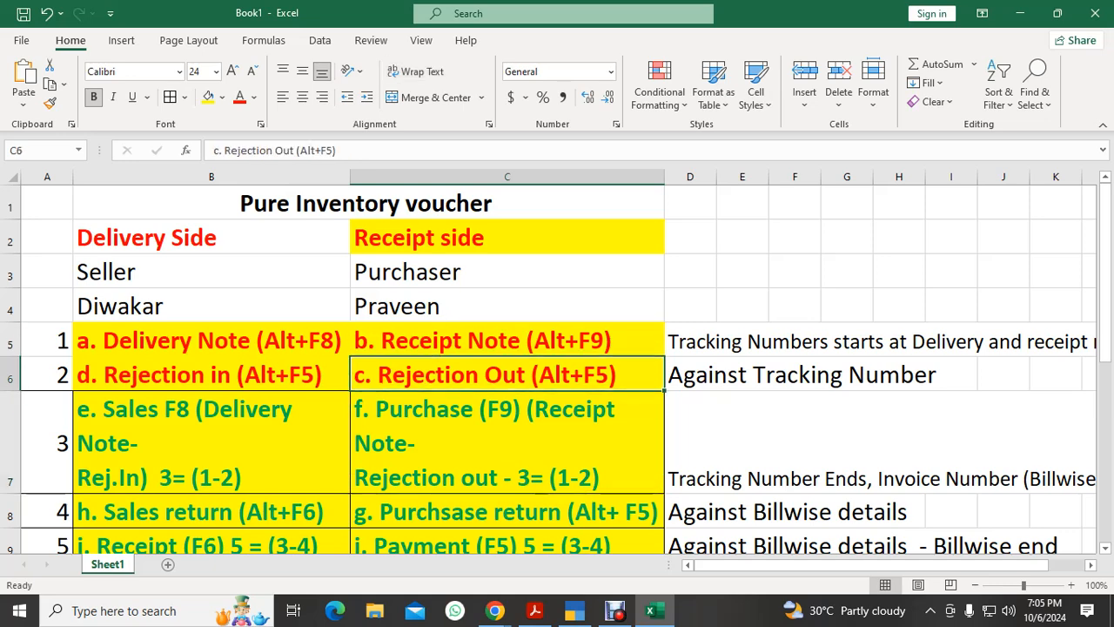
click(507, 442)
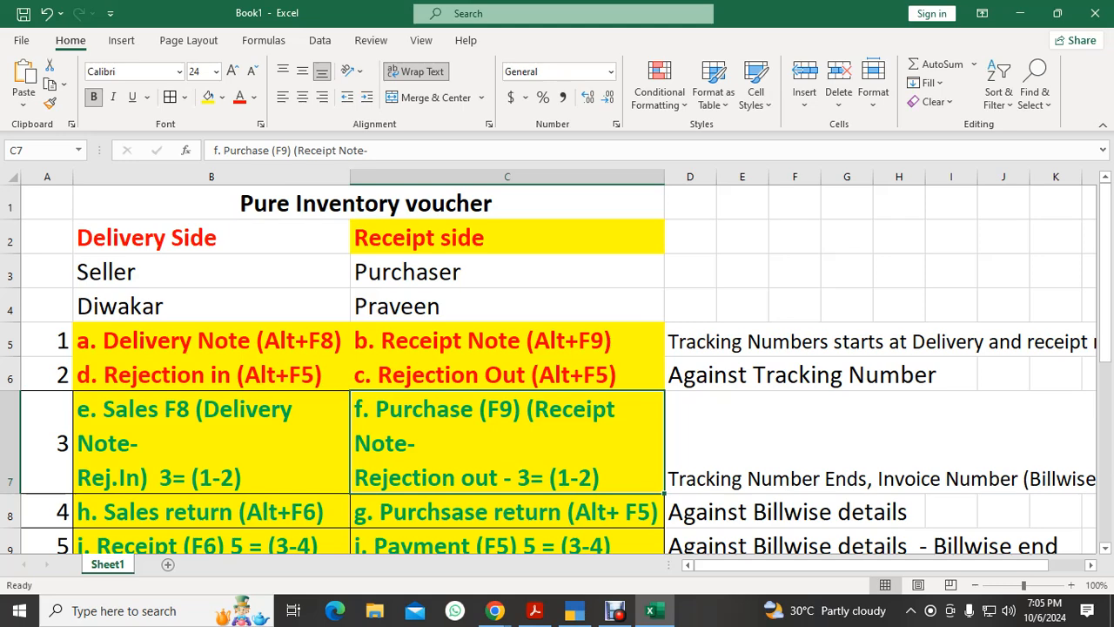
click(506, 512)
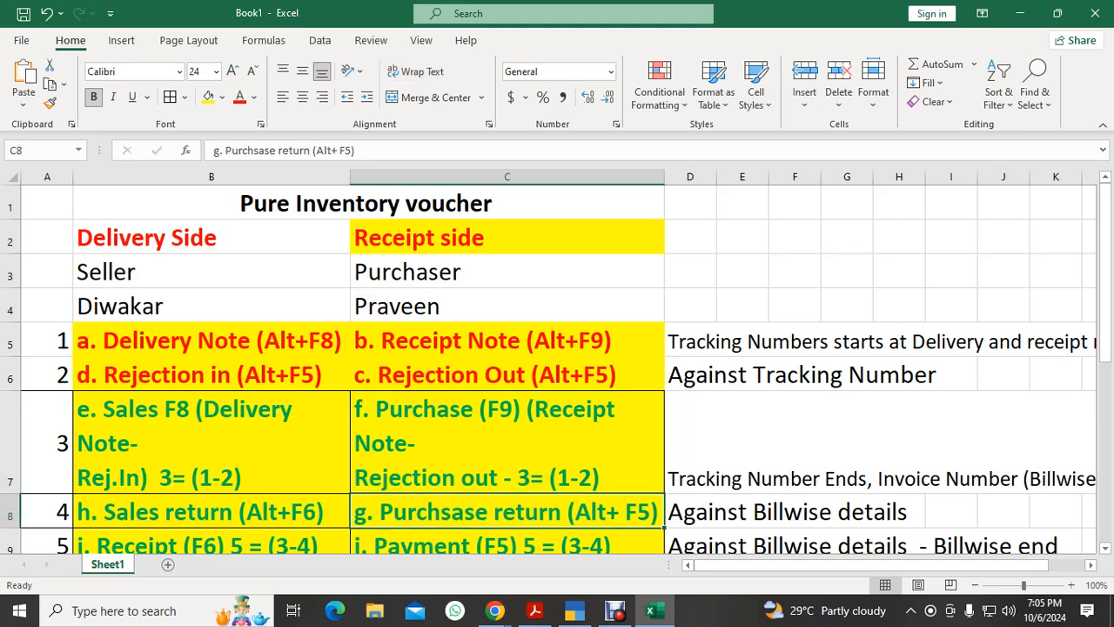
click(507, 442)
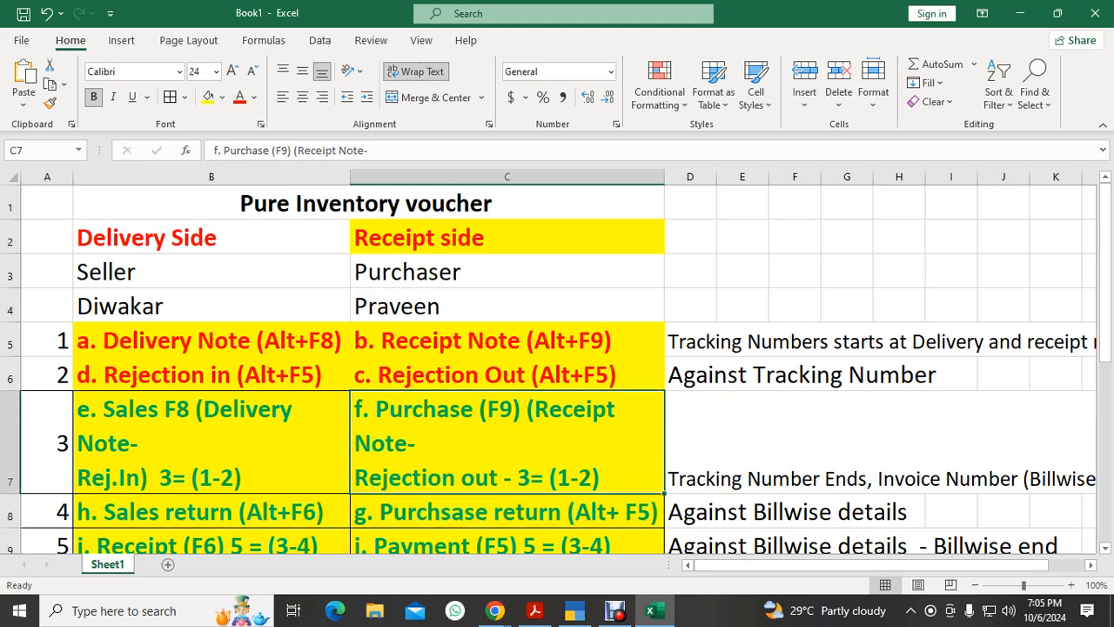
click(507, 512)
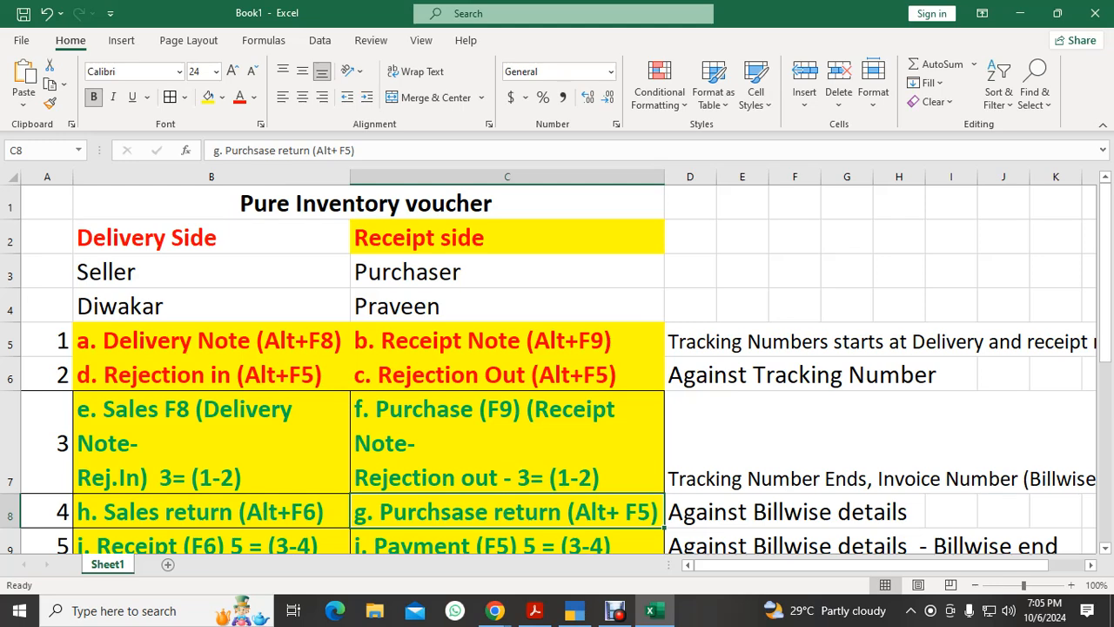
click(212, 512)
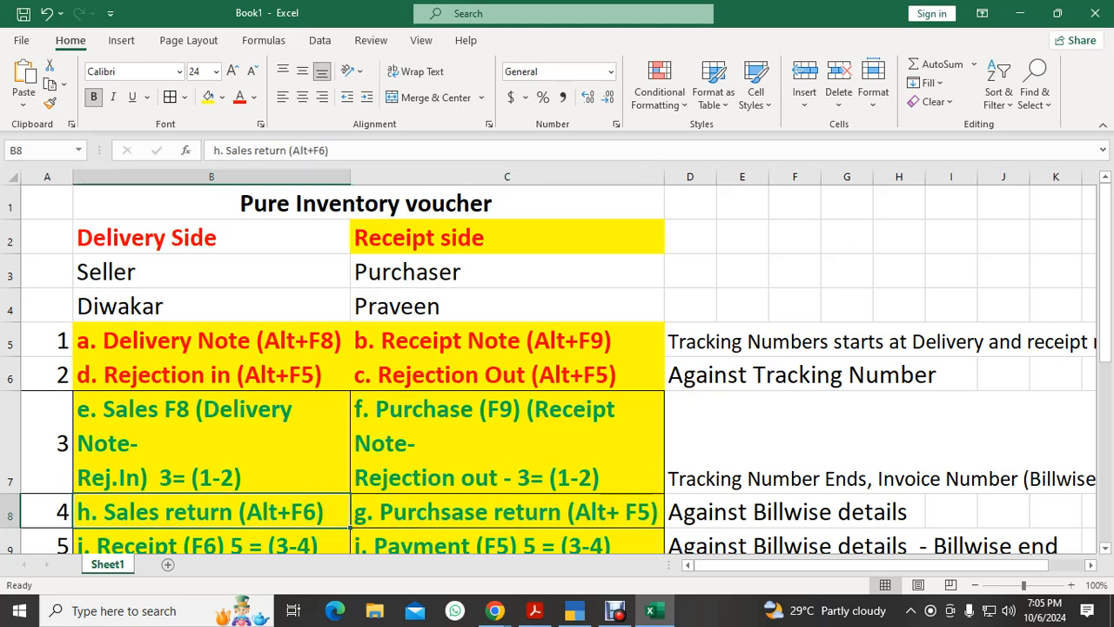
click(506, 512)
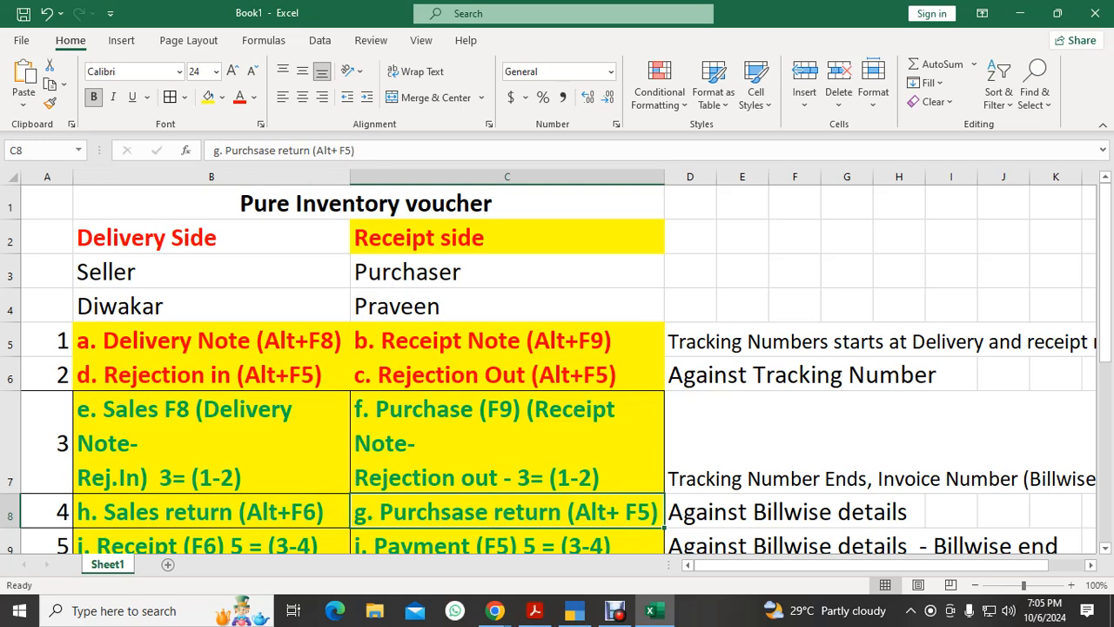
click(211, 512)
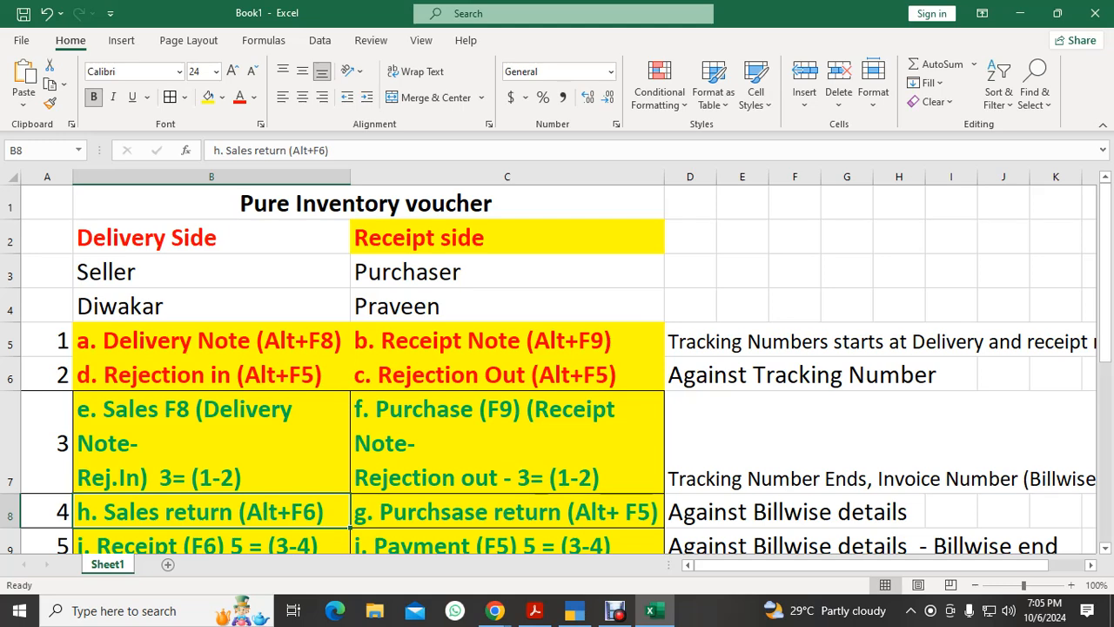
Step: Review how the Payment and Receipt entries in row 9 follow from the purchase and return rows, covering B7:C9
scroll(557, 370, down, 1)
click(506, 443)
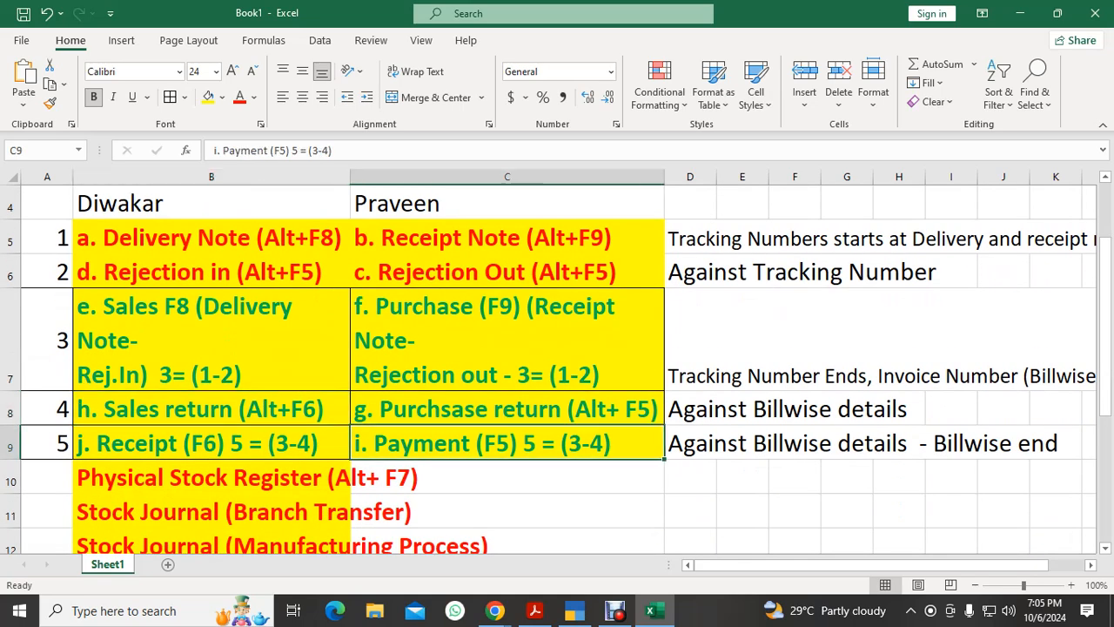
click(507, 340)
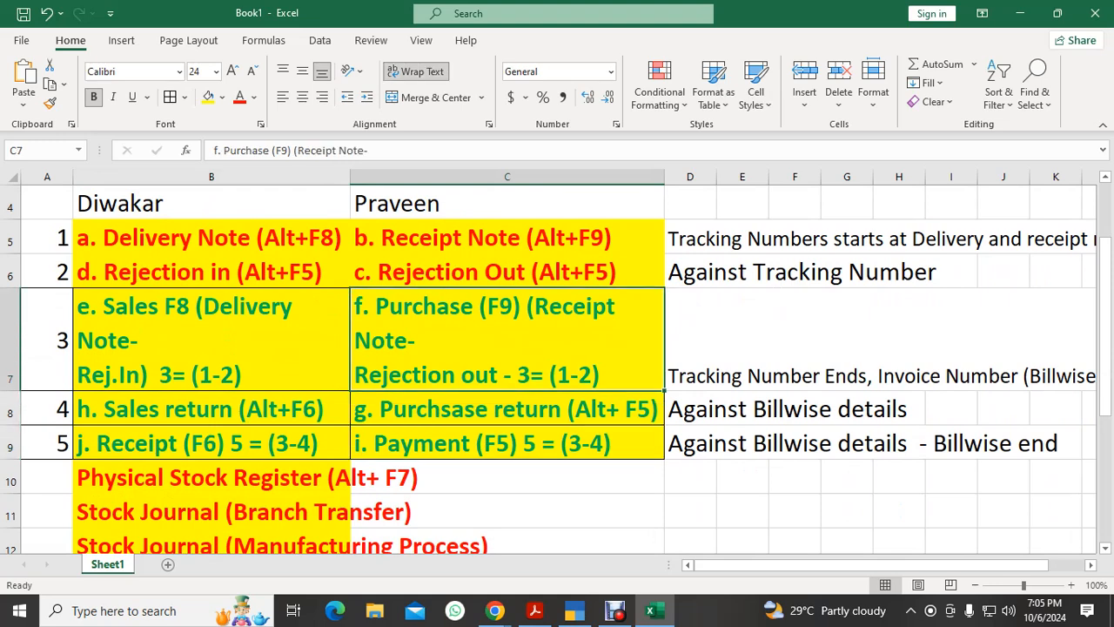
click(506, 409)
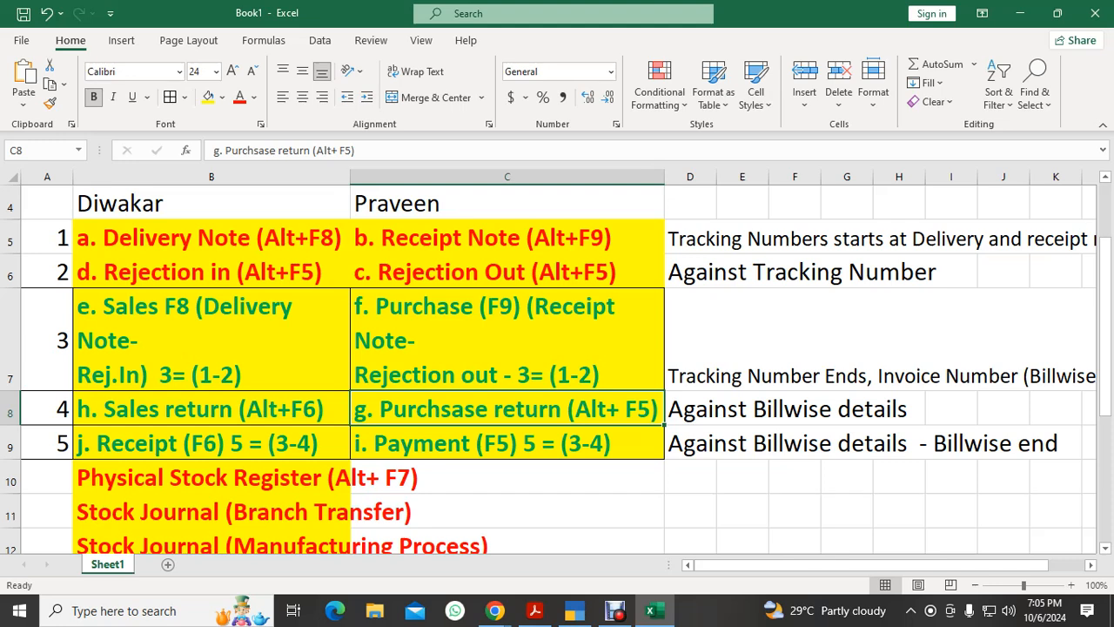
key(Down)
key(Left)
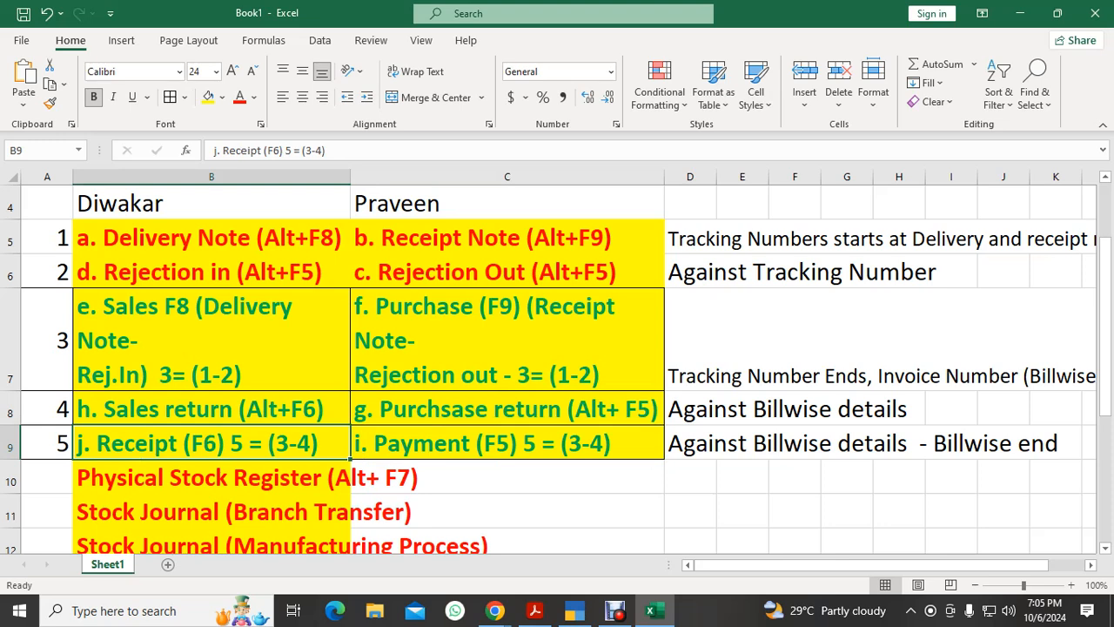
drag(211, 340, 507, 443)
Step: Examine the Physical Stock Register and Stock Journal (Branch Transfer) entries in cells B10 and B11
click(508, 512)
click(212, 477)
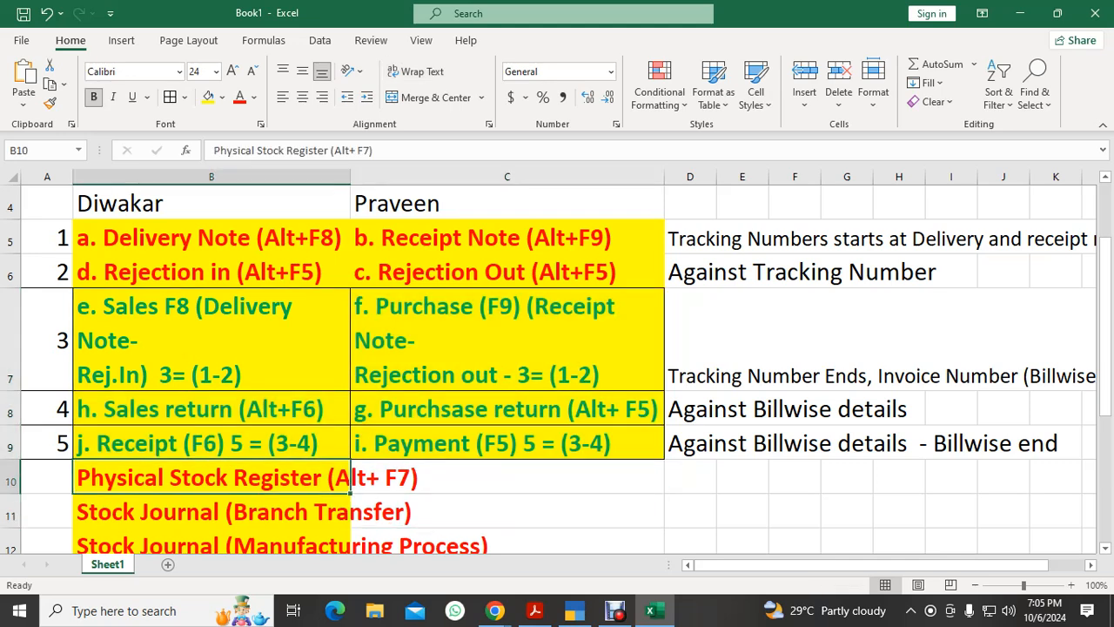
click(506, 477)
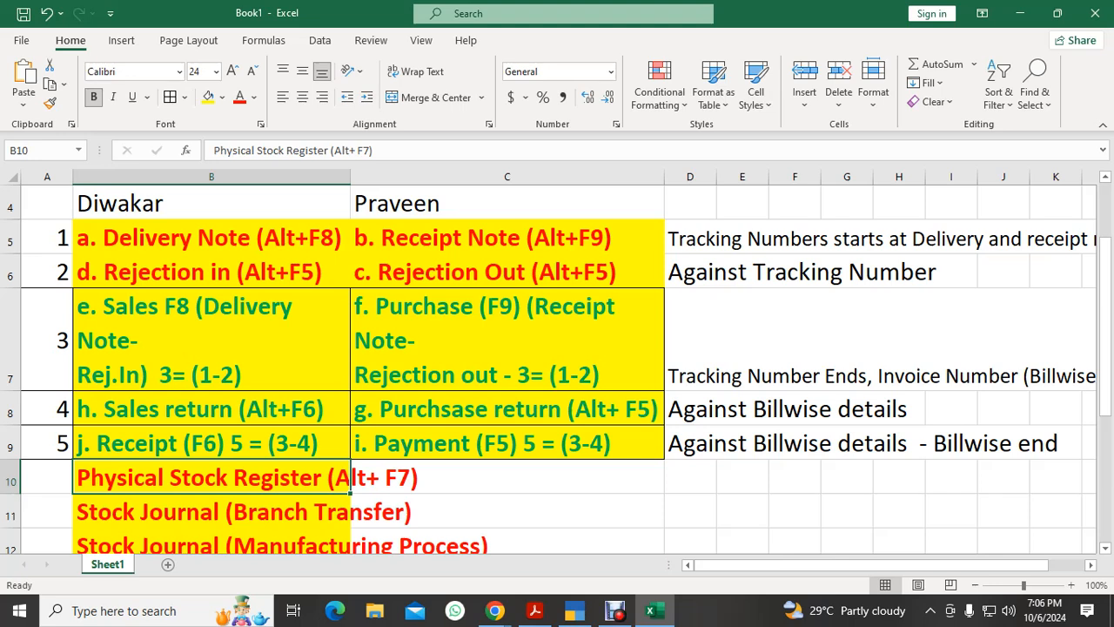
key(Left)
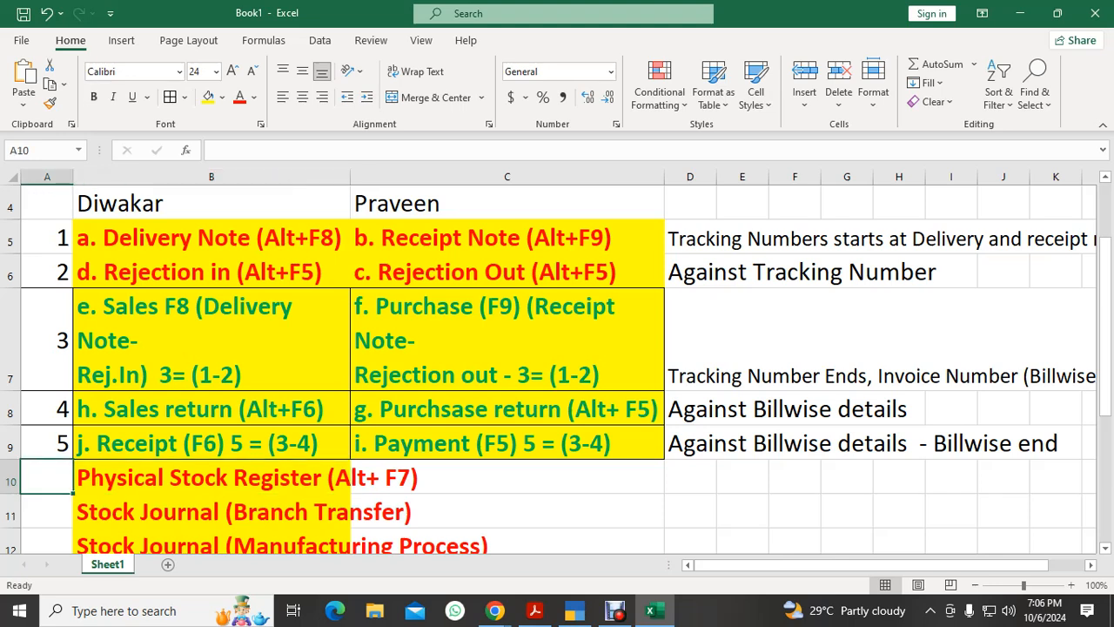
key(Right)
key(Down)
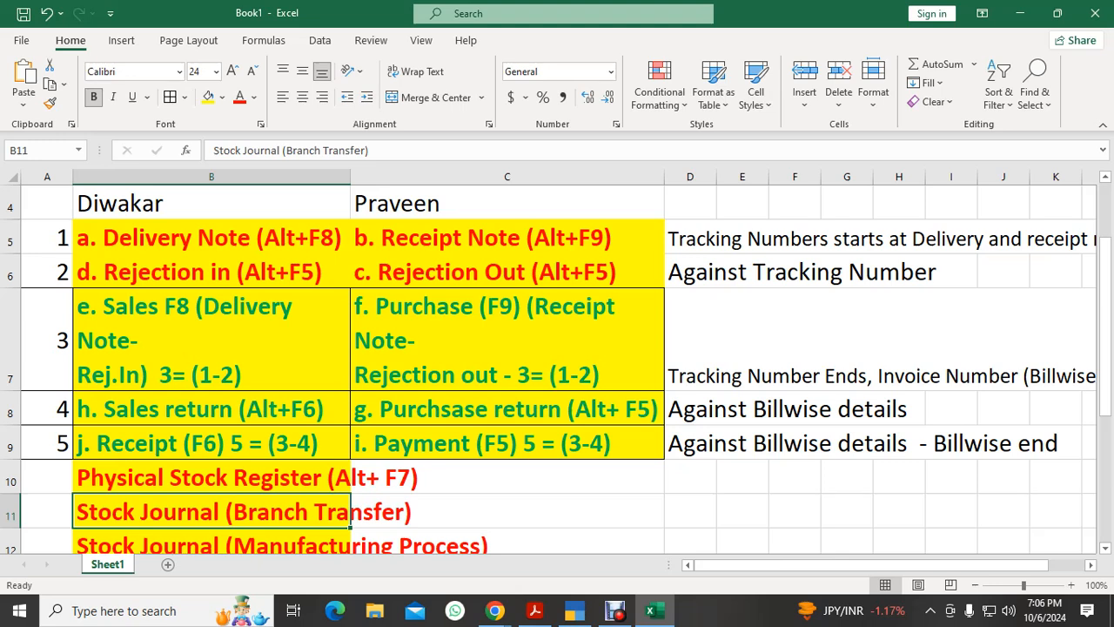
Step: Switch to the Google Meet call, mute the speaking participant for everyone, and return to the Excel workbook
key(alt+Tab)
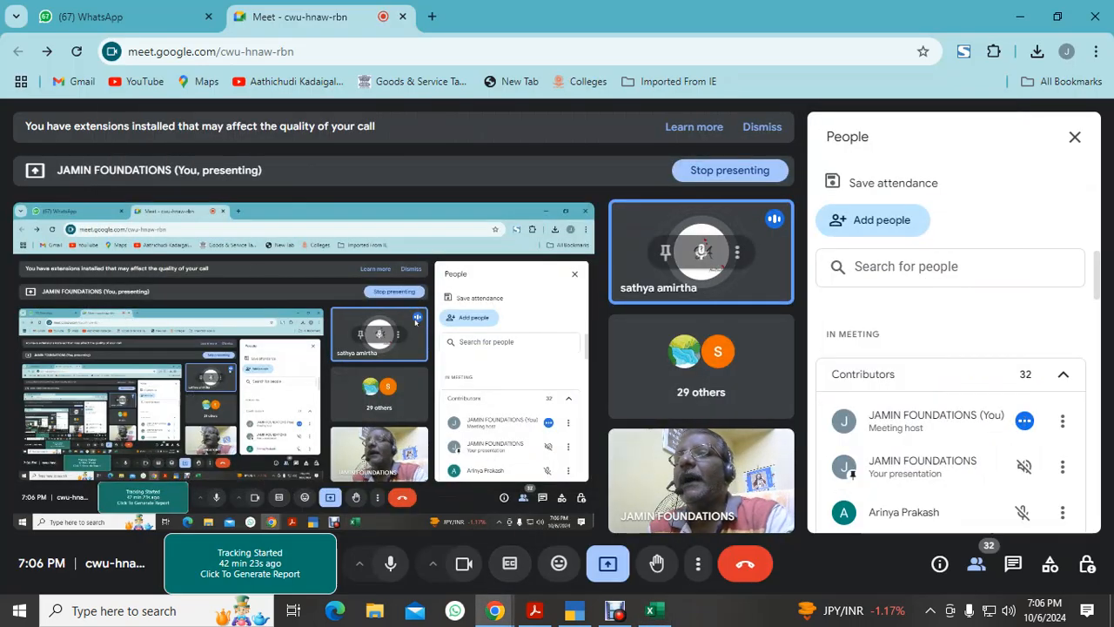
click(700, 252)
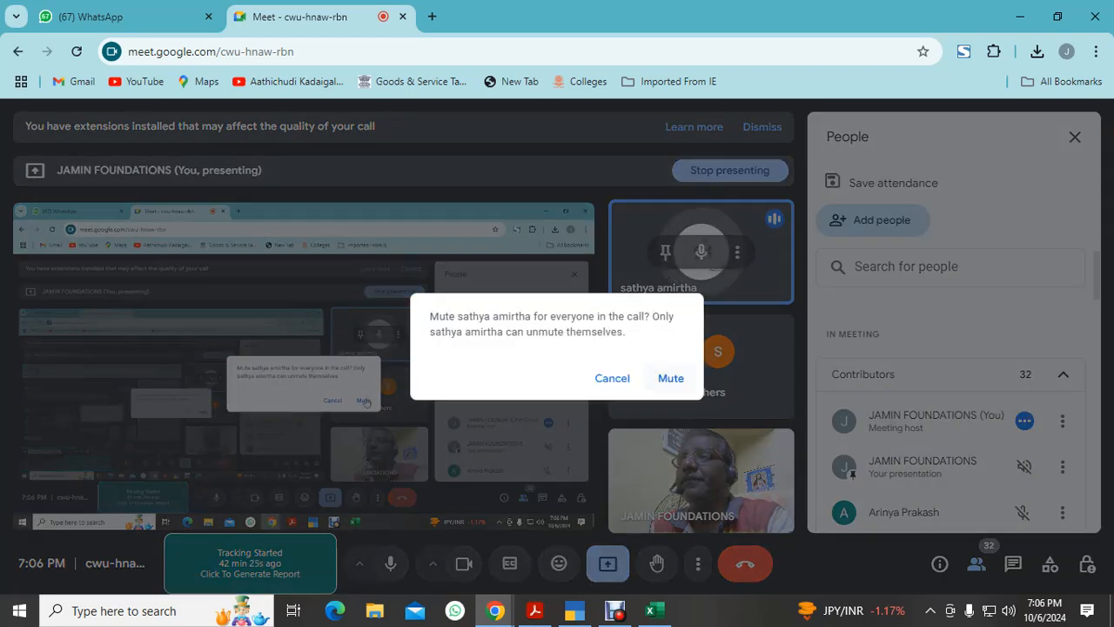
click(670, 378)
key(alt+Tab)
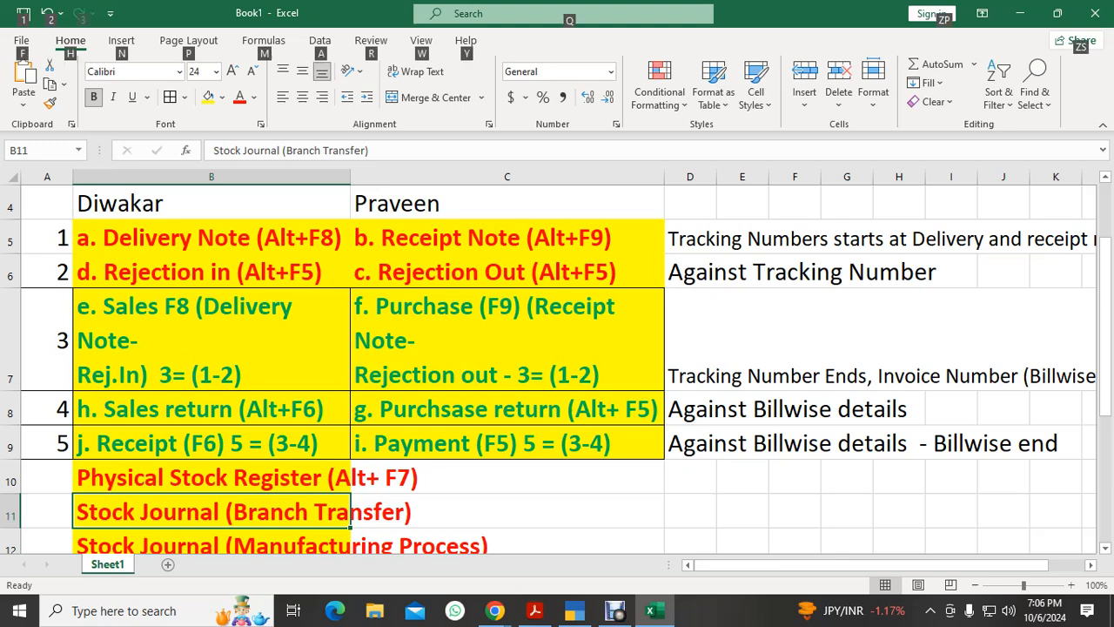
Step: Check the Google Meet call, return to Excel, and review the pure inventory vouchers in B5:C6 and B10:B12
key(alt+Tab)
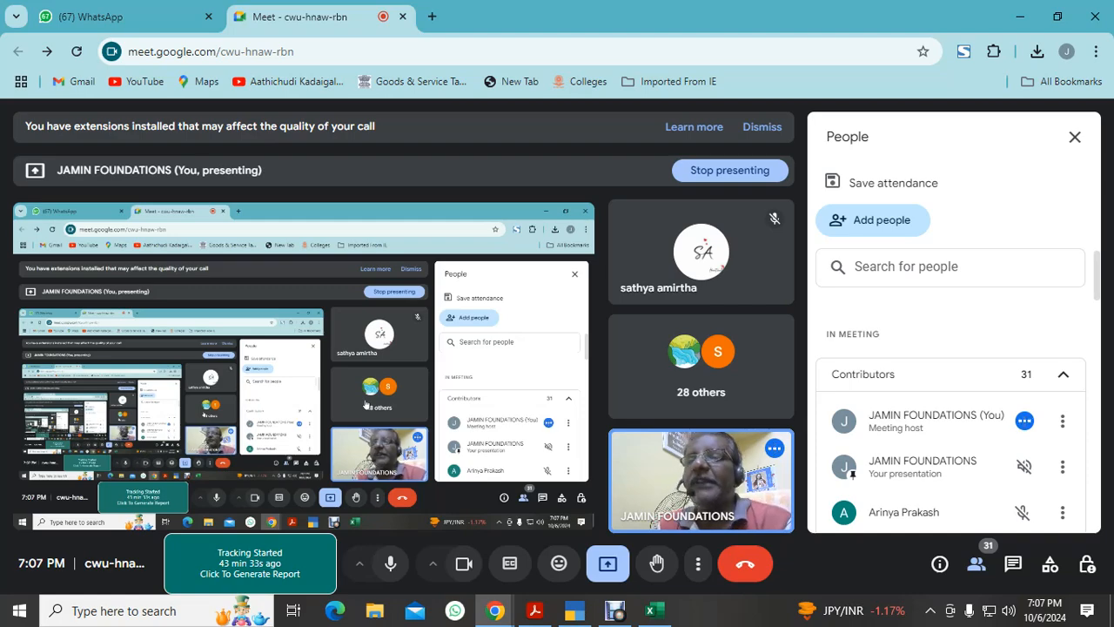
key(alt+Tab)
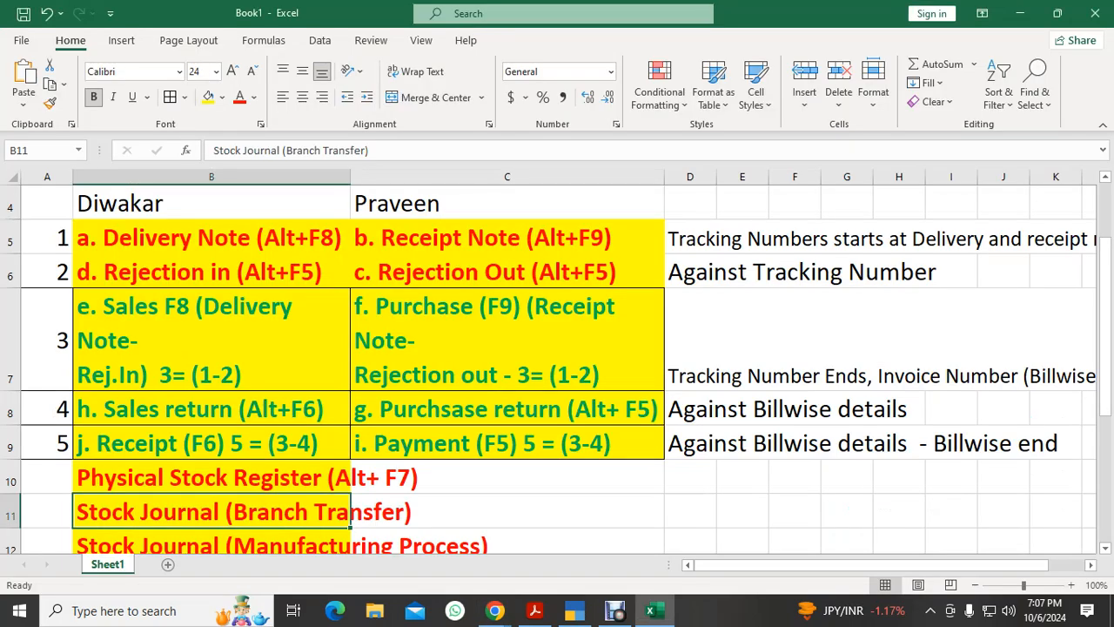
key(Down)
key(alt)
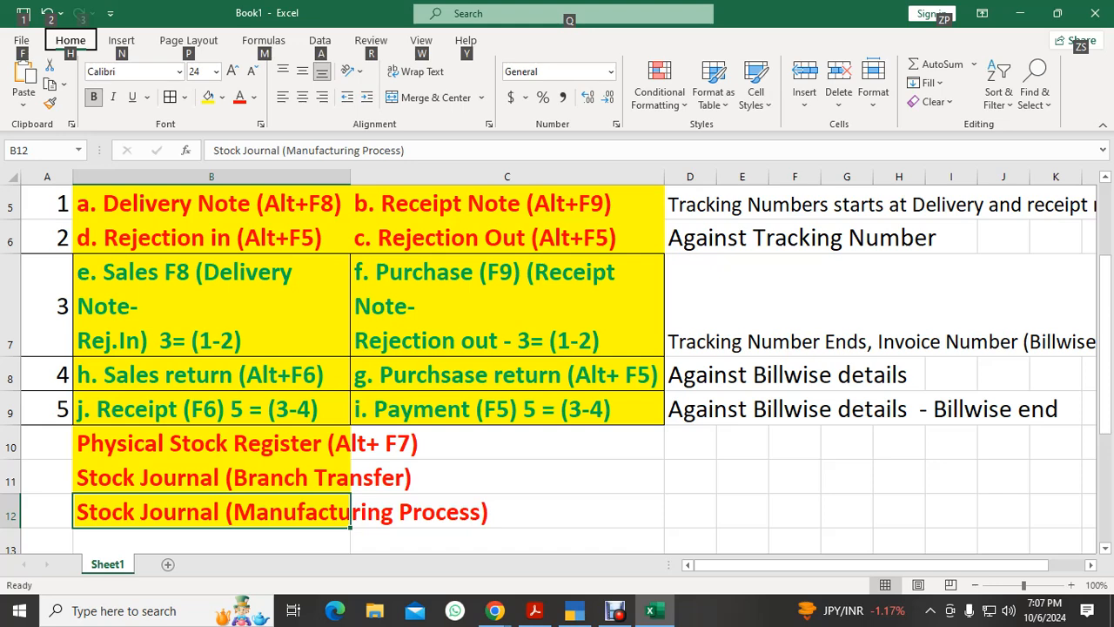
drag(211, 203, 531, 238)
drag(211, 442, 211, 512)
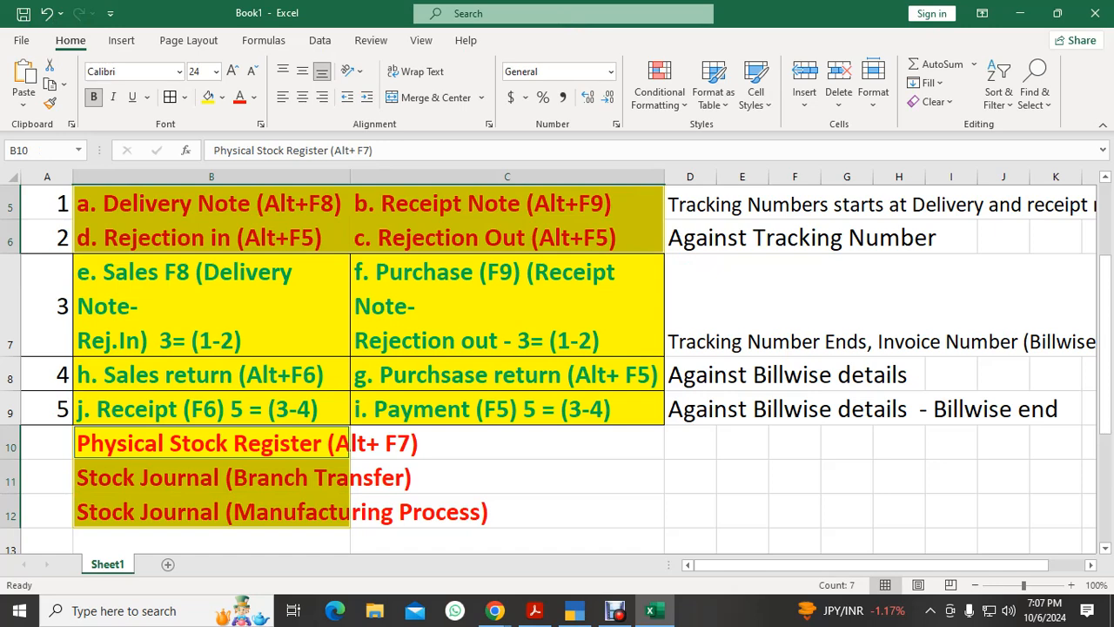
click(506, 477)
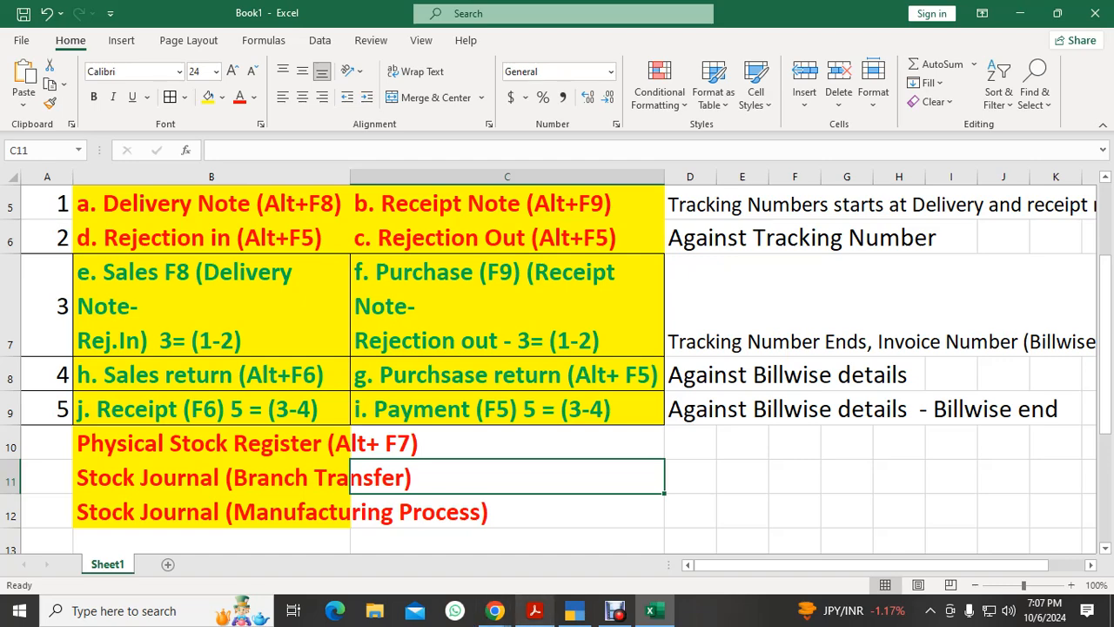
Step: Switch to the pure inventory vouchers PDF and read from the chapter introduction to section 7.2.1, Receipt Note Voucher
click(534, 611)
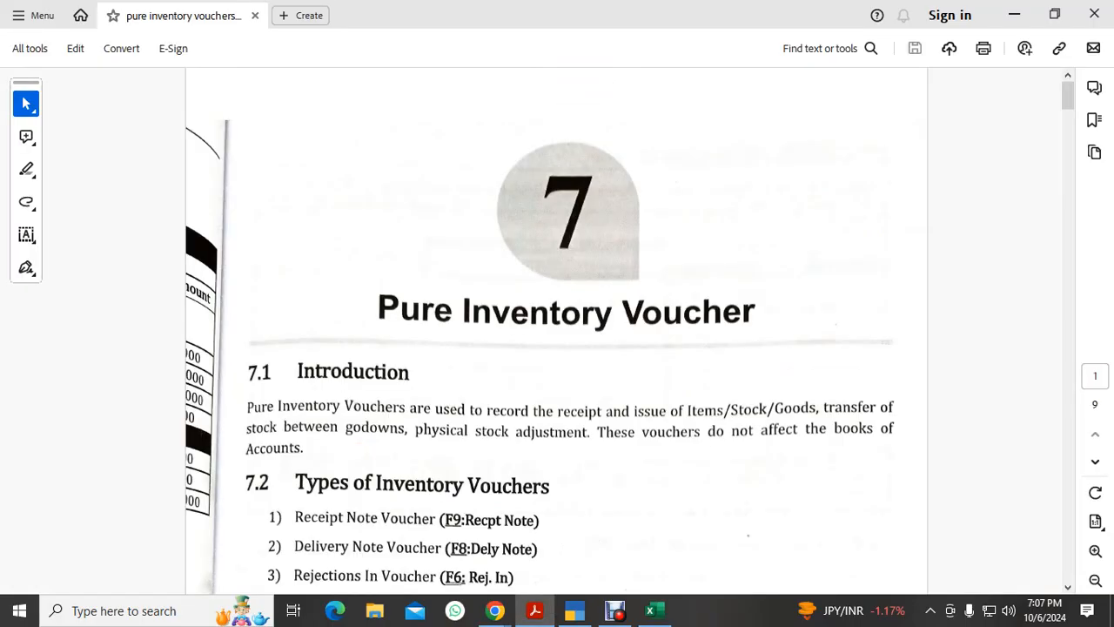
scroll(555, 331, down, 8)
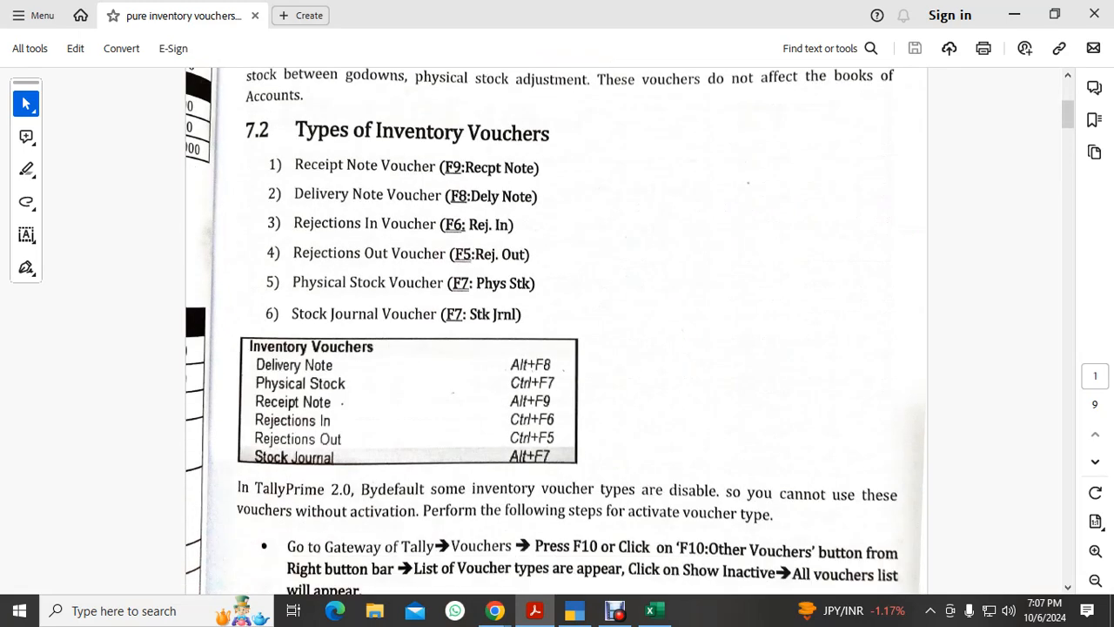
scroll(776, 503, down, 4)
click(775, 504)
scroll(775, 503, down, 3)
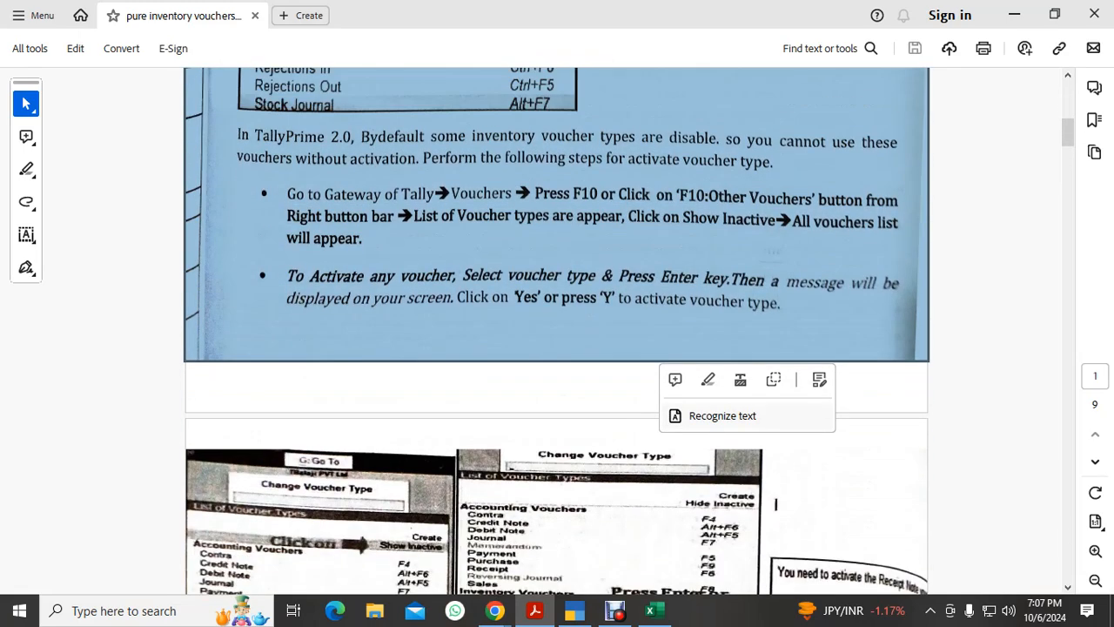
scroll(555, 348, down, 2)
scroll(556, 348, down, 1)
scroll(776, 399, down, 10)
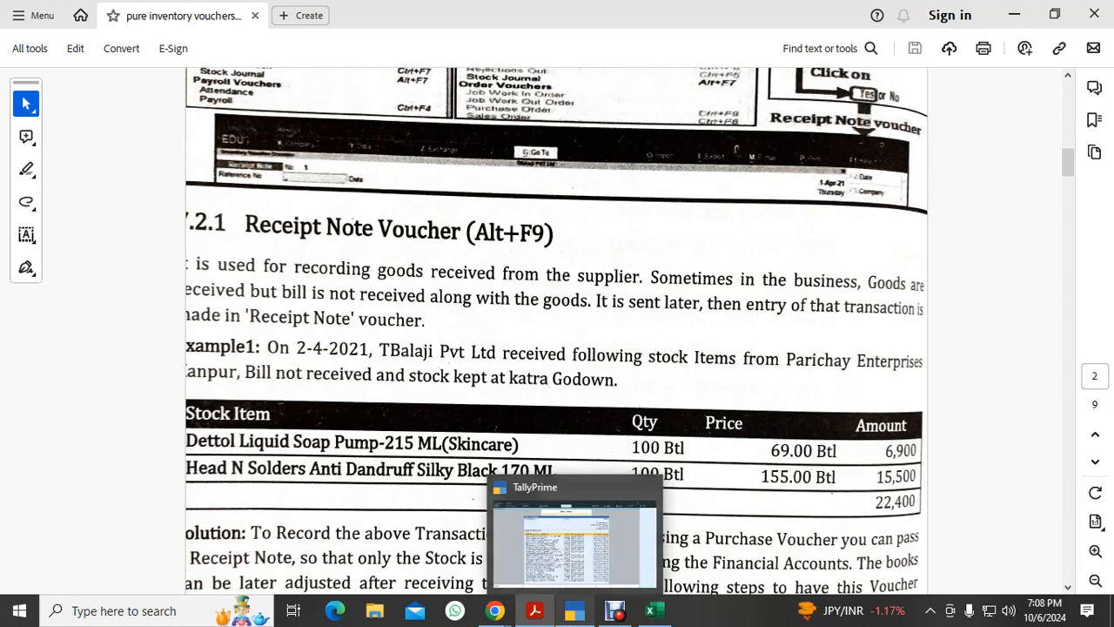
Step: Switch to TallyPrime and browse to the E:\ drive in the company selection list
click(574, 610)
key(Up)
key(Up)
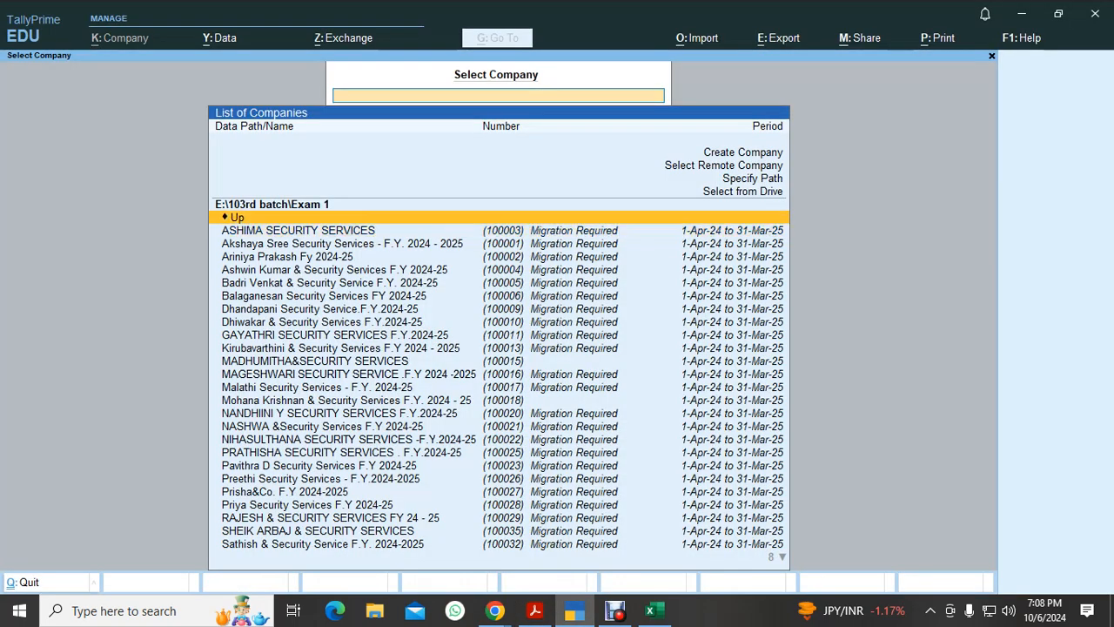
key(Return)
key(Down)
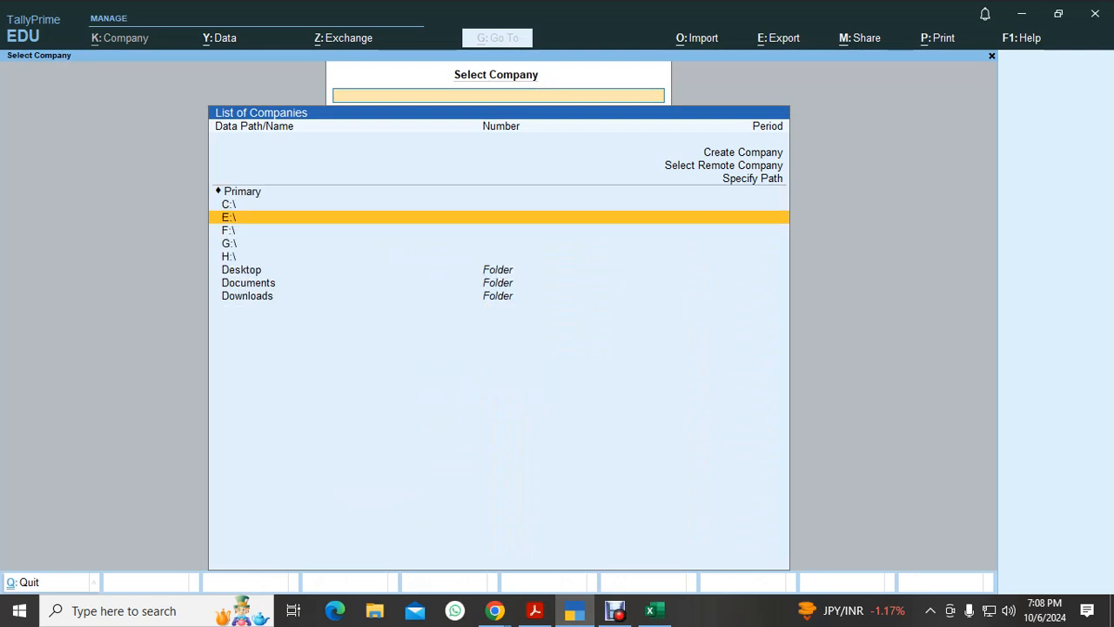
key(Return)
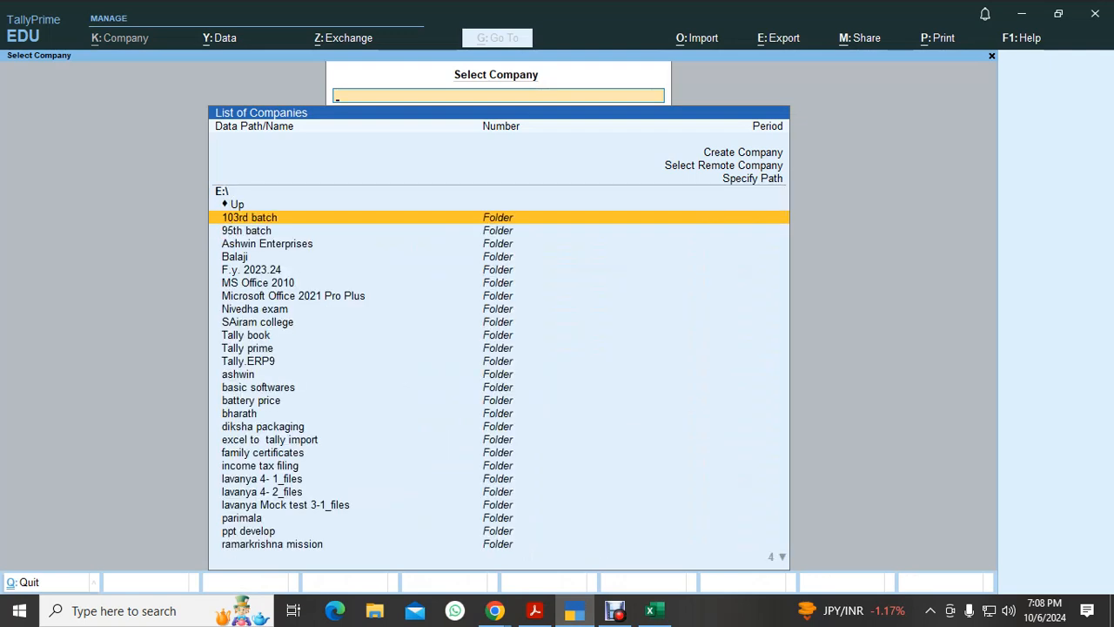
Step: Open the company T BALAJI SUPER MARKET - F.Y. 2024-25 from the 103rd batch folder
key(Return)
key(Down)
key(Down)
key(Down)
key(Down)
key(Down)
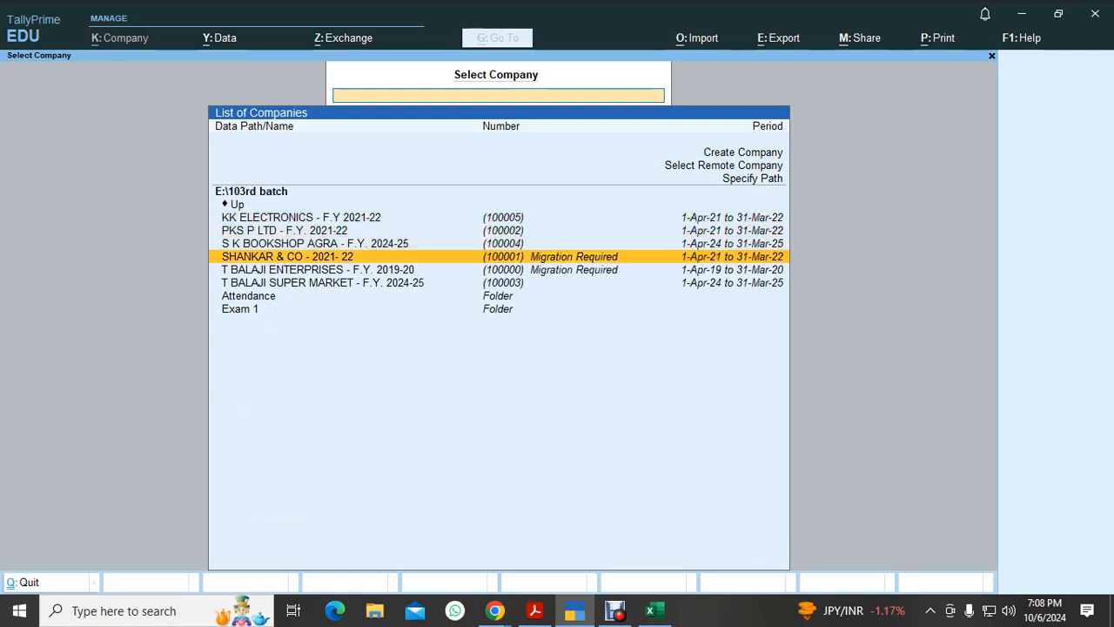
key(Return)
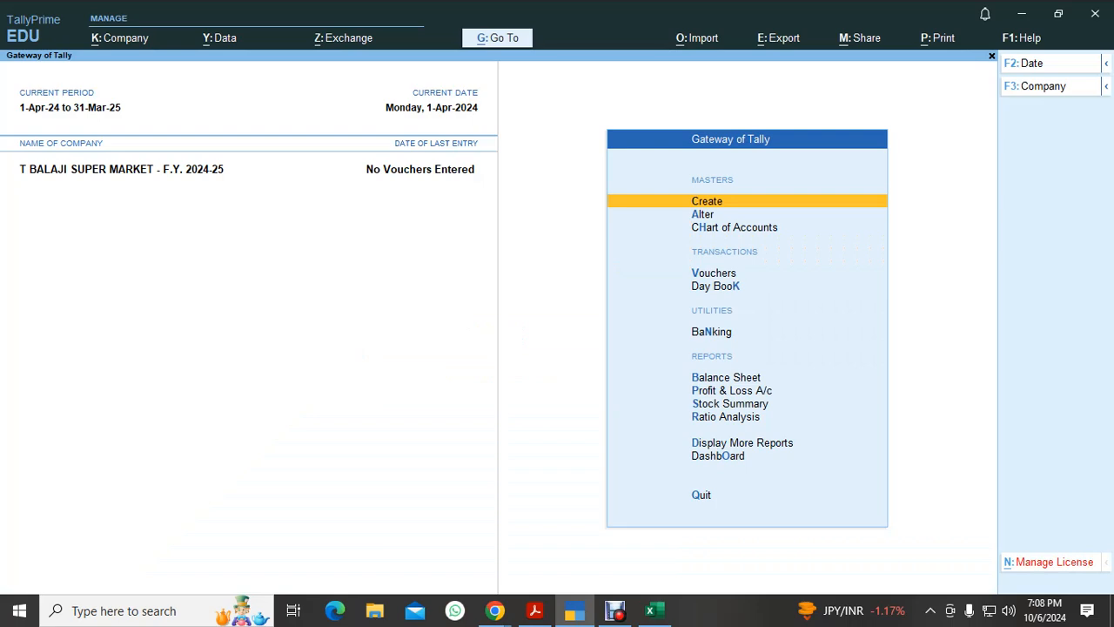
Step: Open the Balance Sheet and drill down from Current Assets into the Closing Stock summary
key(b)
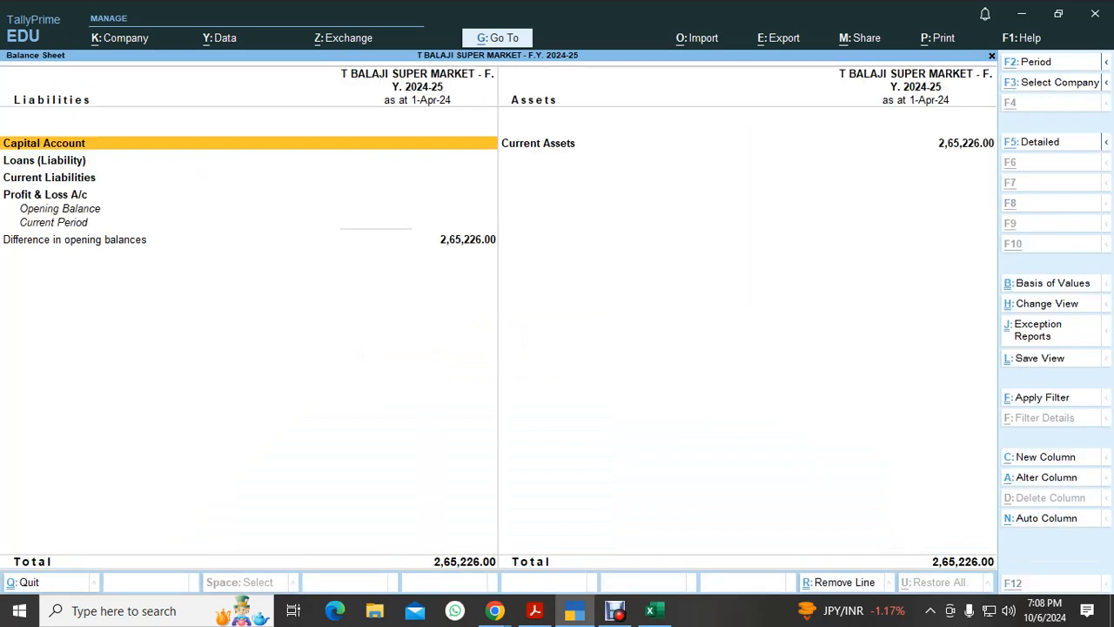
key(Right)
key(Down)
key(Return)
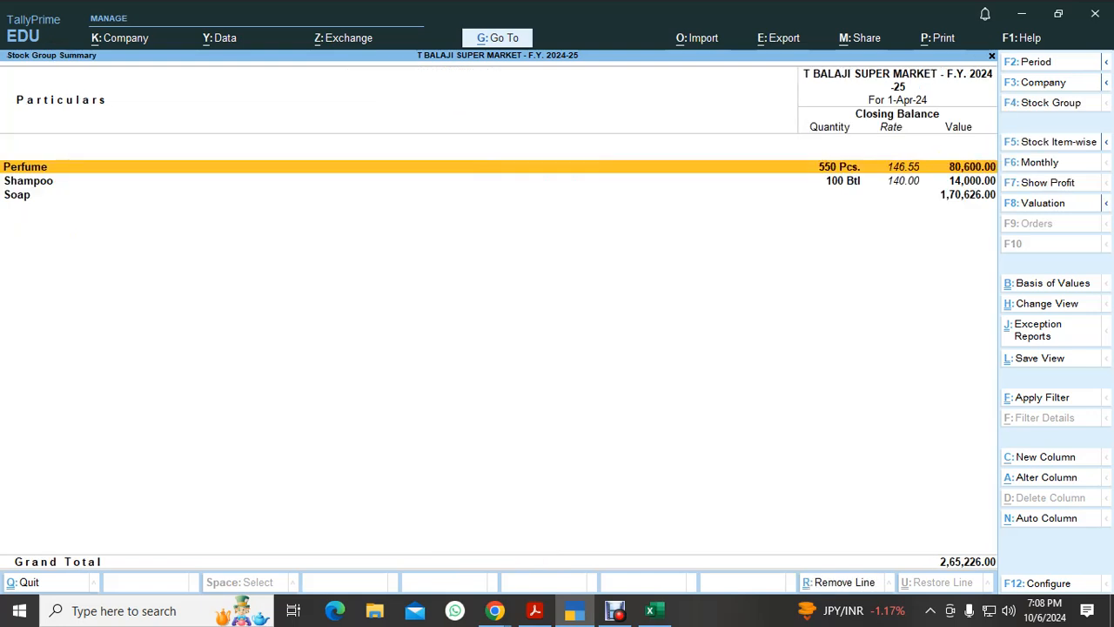
Step: Examine the individual stock items under Perfume, Shampoo and Soap in detailed view, and return to the Gateway of Tally
key(alt+F5)
key(Down)
key(Down)
key(Down)
key(Down)
key(Down)
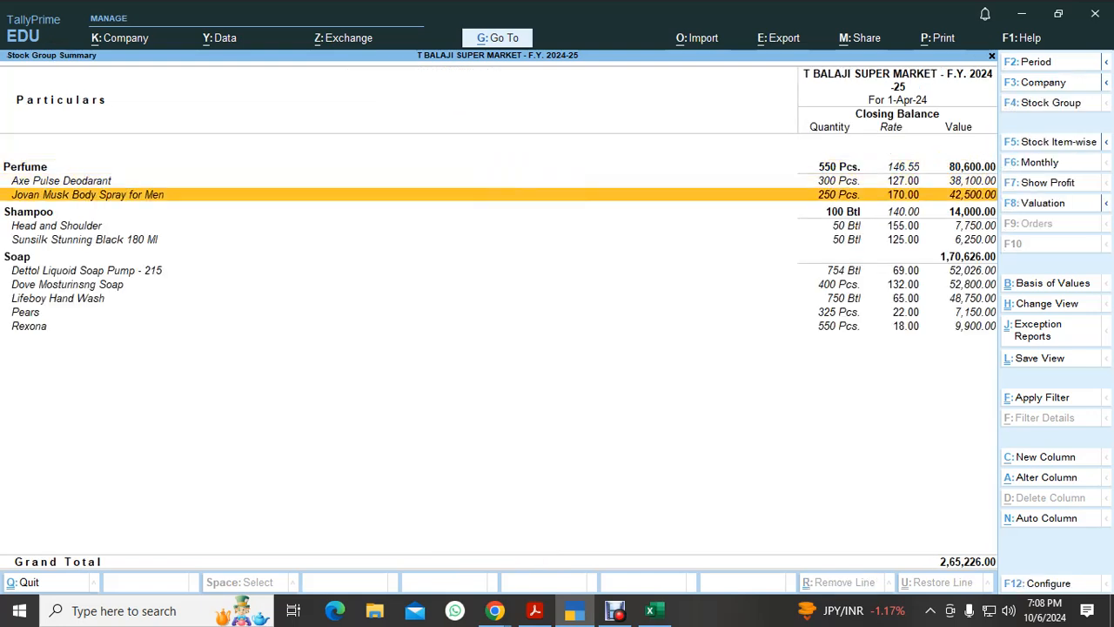
key(Down)
key(Down)
key(Down)
key(Down)
key(Down)
key(Down)
key(Escape)
key(Escape)
key(Escape)
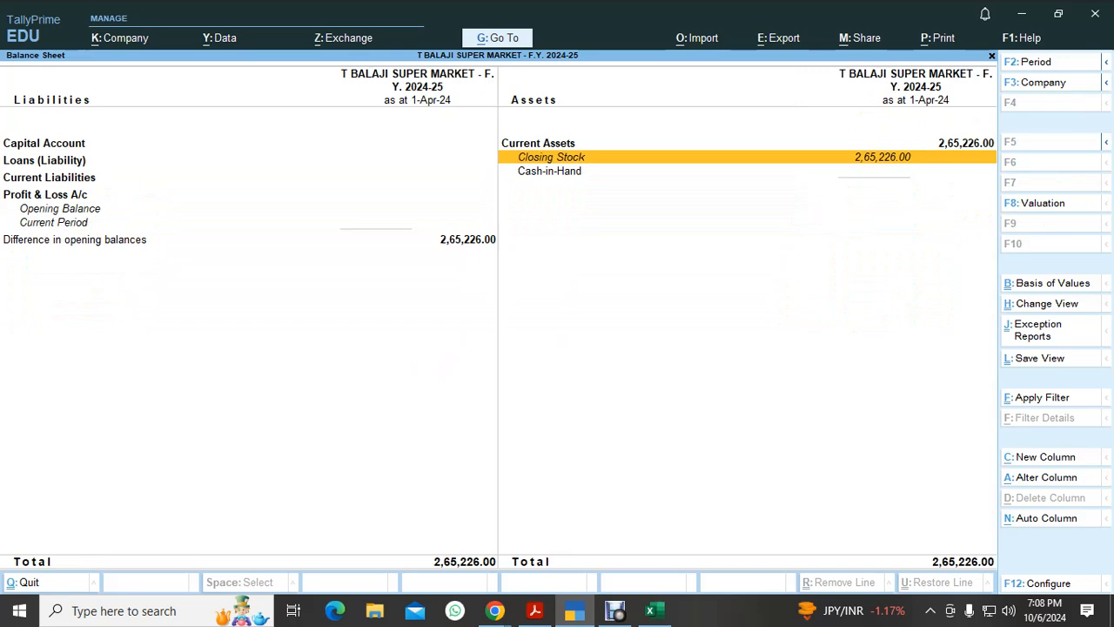
key(n)
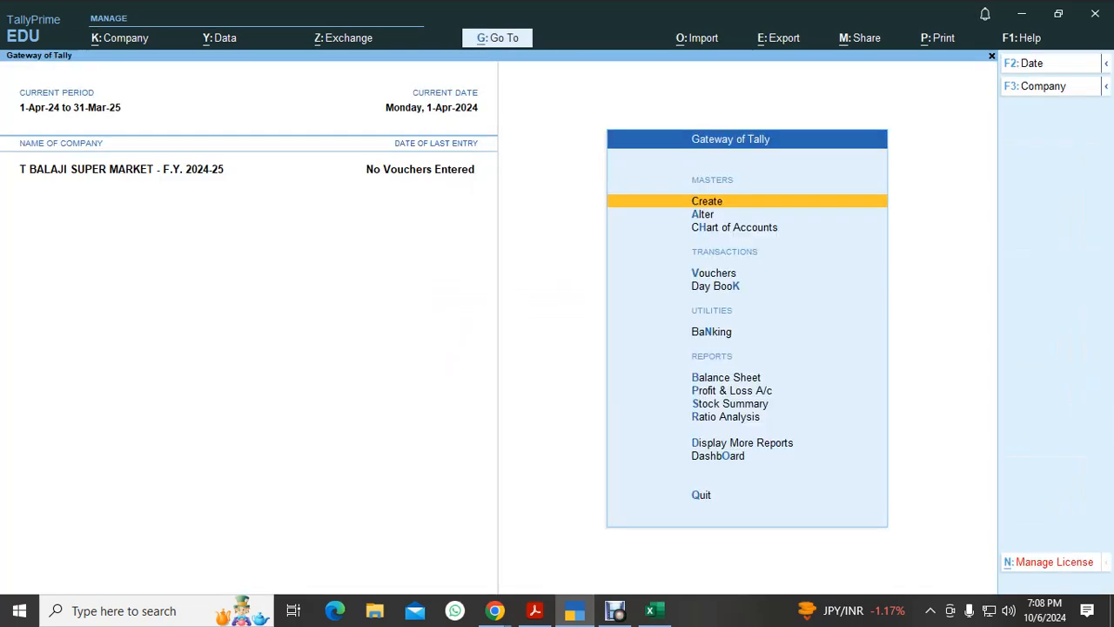
Step: Open voucher creation for the company, and check the Receipt Note example in the PDF and cell C5 in Excel
key(v)
key(alt+Tab)
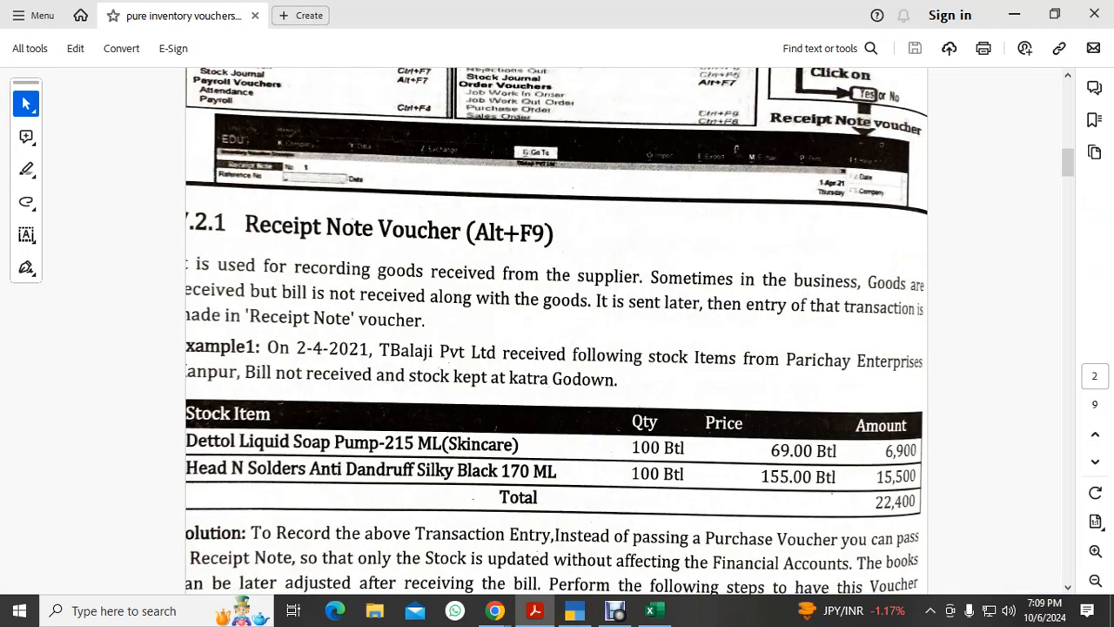
key(alt+Tab)
key(Tab)
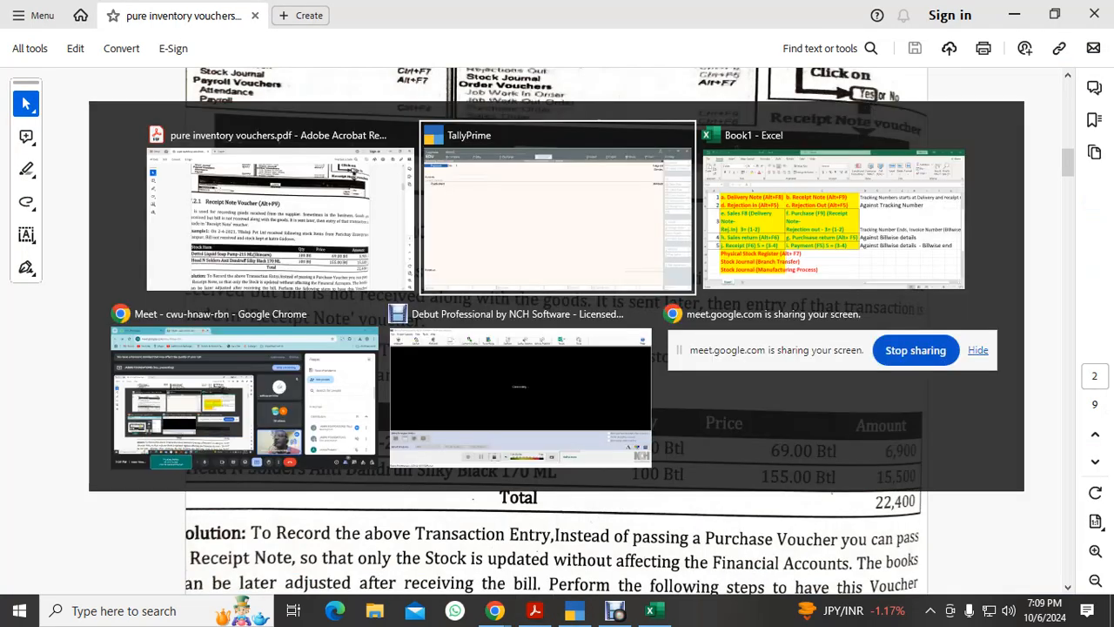
scroll(548, 369, up, 2)
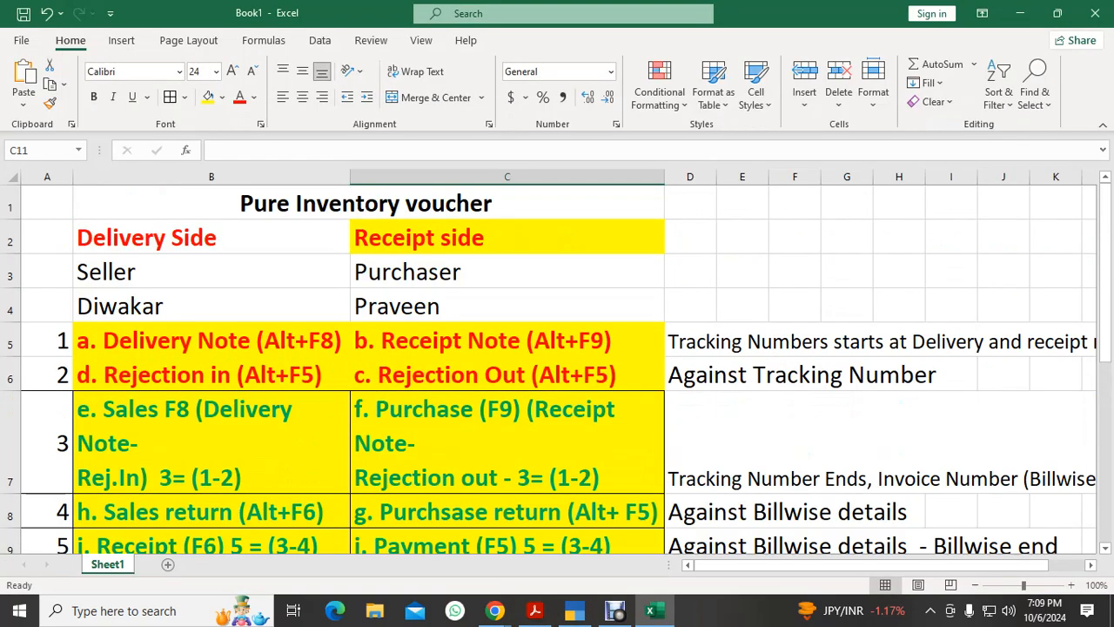
click(506, 340)
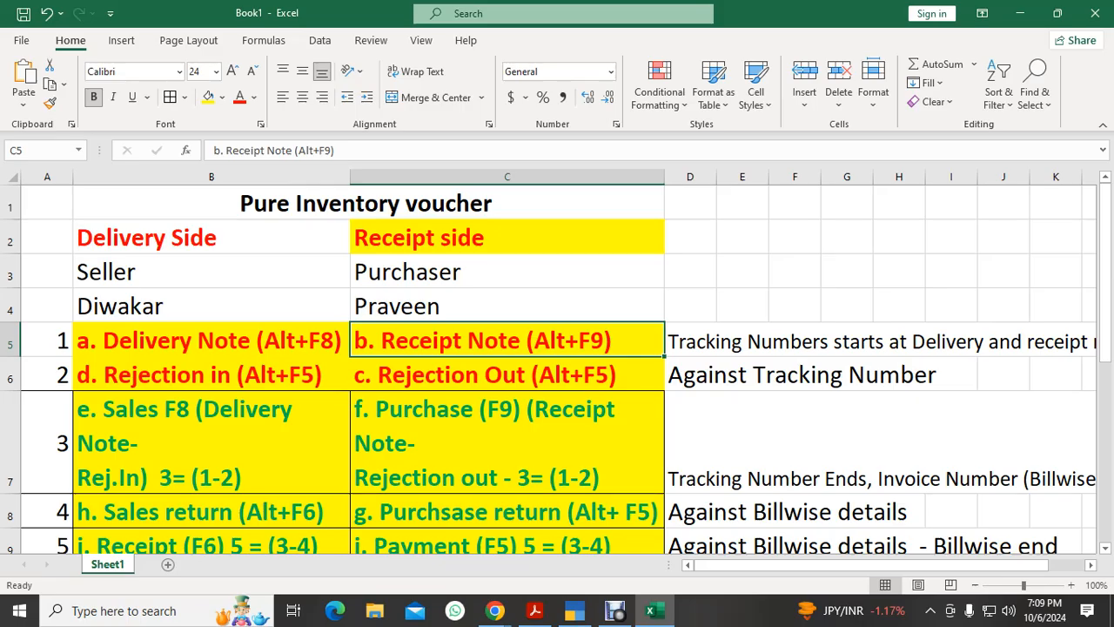
Step: Switch to TallyPrime and display the inactive voucher types in the voucher type list
key(alt+Tab)
key(Tab)
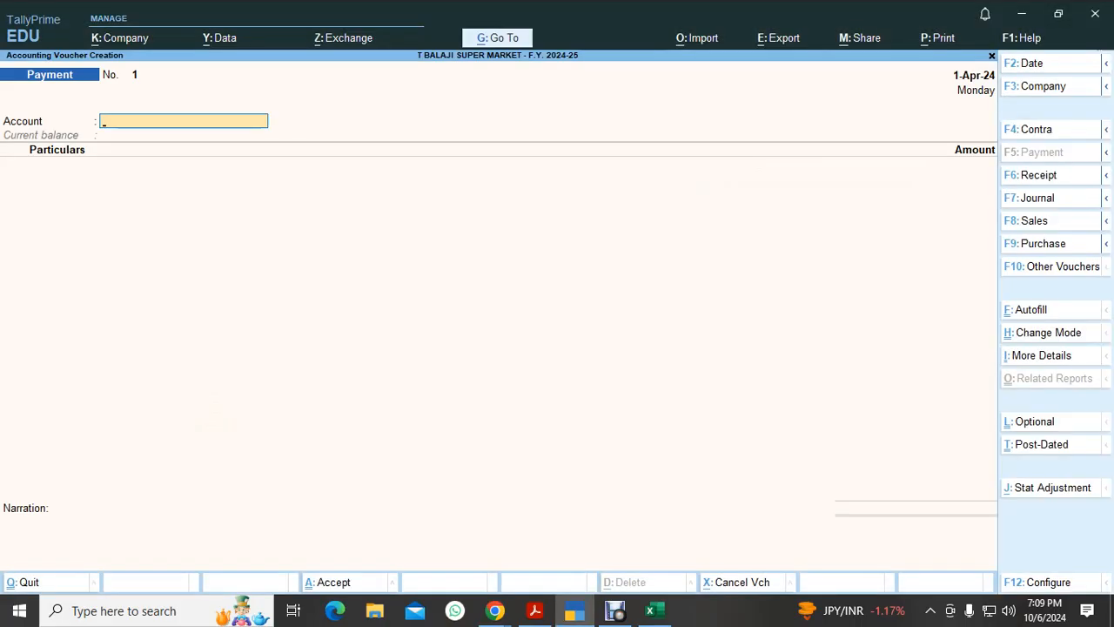
key(alt)
key(F10)
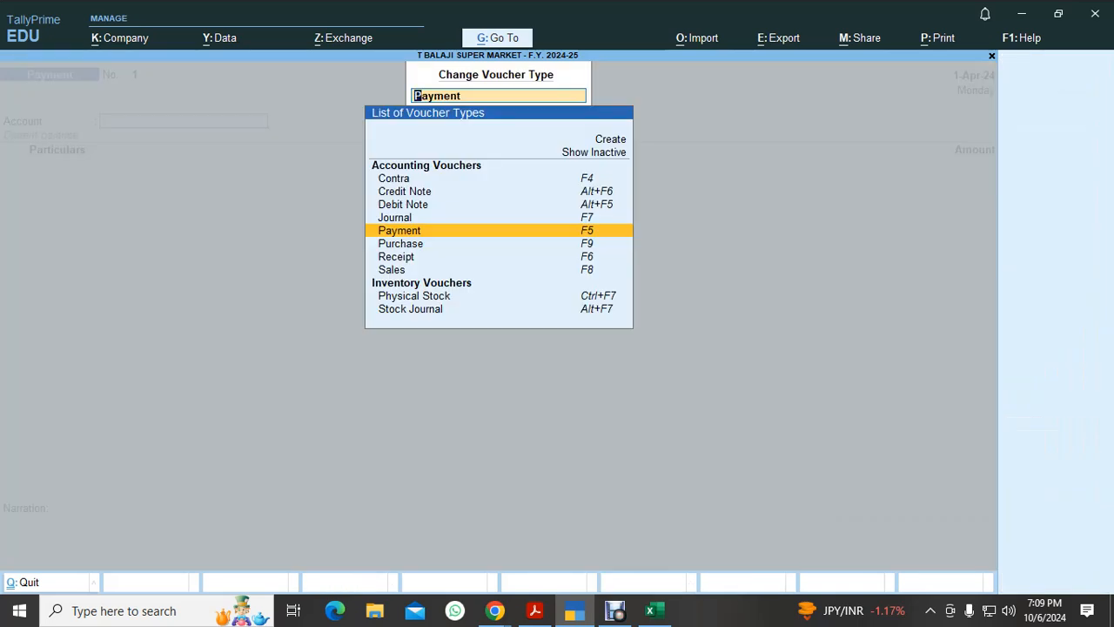
key(Up)
key(Up)
key(Up)
key(Up)
key(Up)
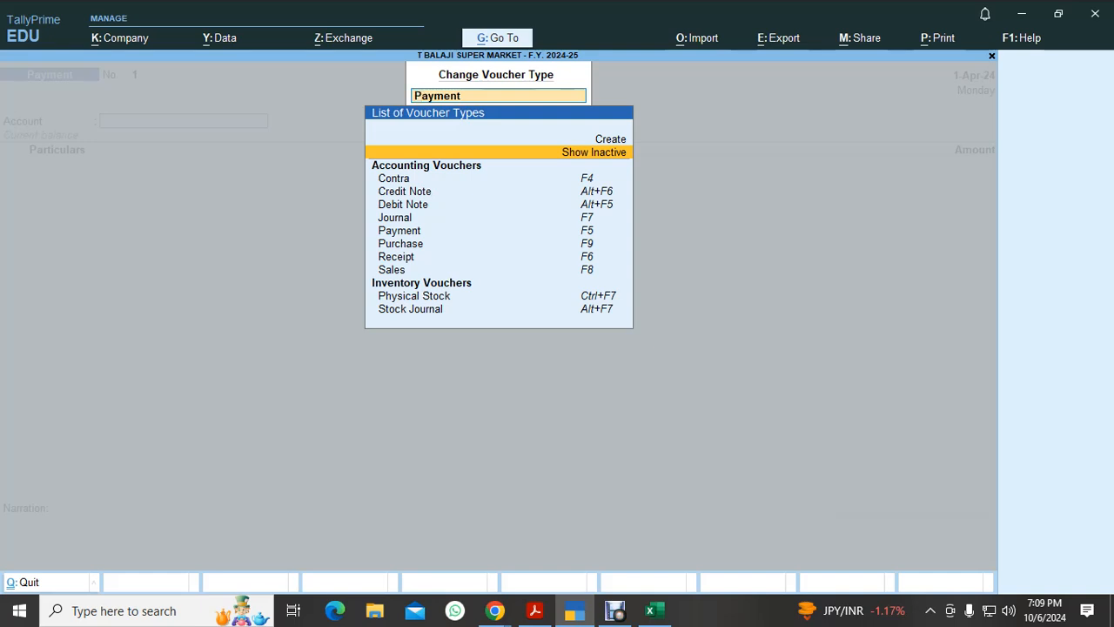
key(ctrl+i)
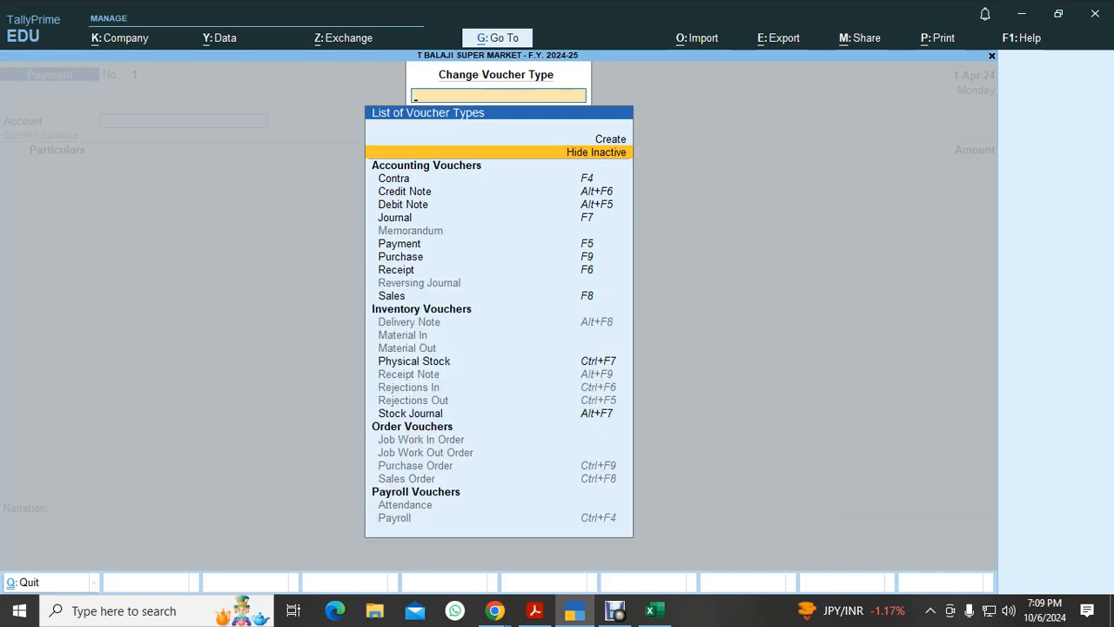
Step: Activate the Receipt Note inventory voucher type and open a new Receipt Note voucher
key(Down)
key(Down)
key(Down)
key(Down)
key(Down)
key(Down)
key(Down)
key(Down)
key(Down)
key(Down)
key(Down)
key(Down)
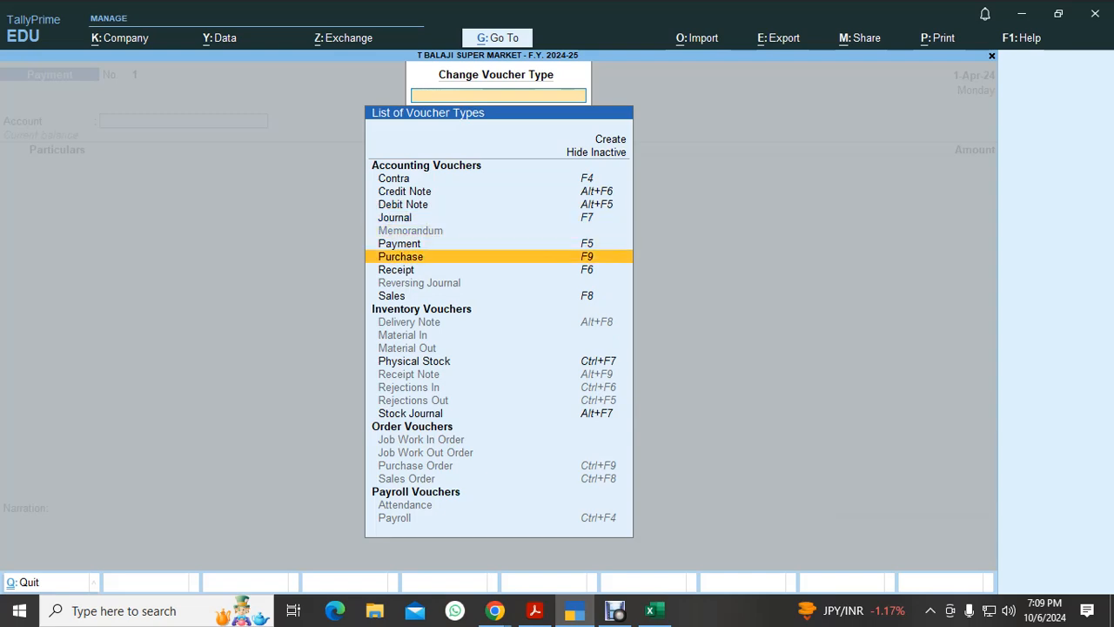
key(Down)
key(Down)
key(Down)
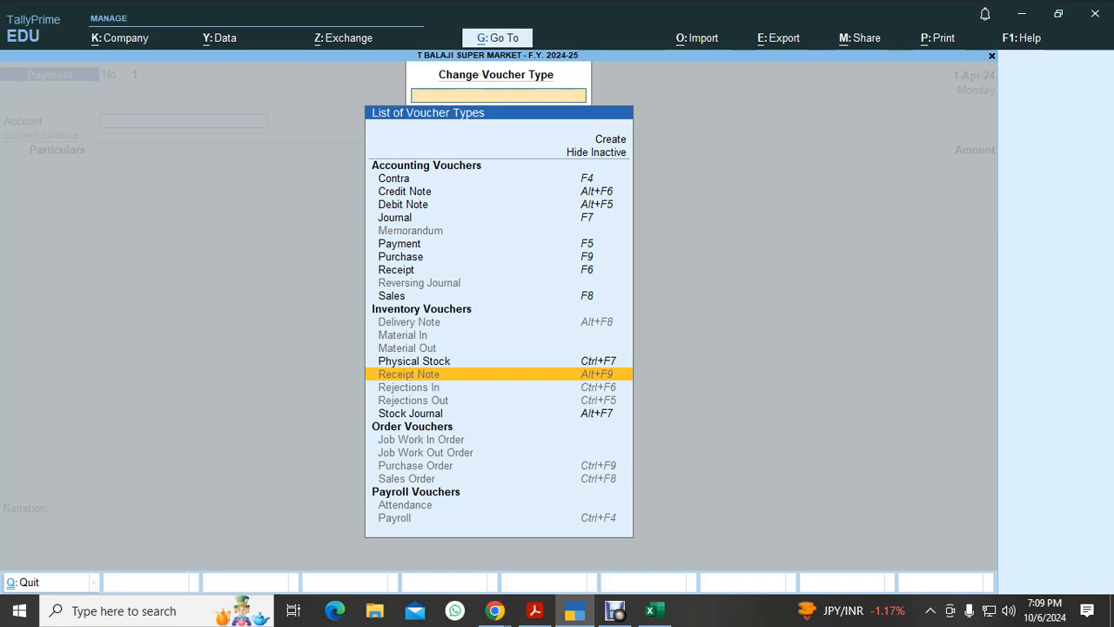
key(Return)
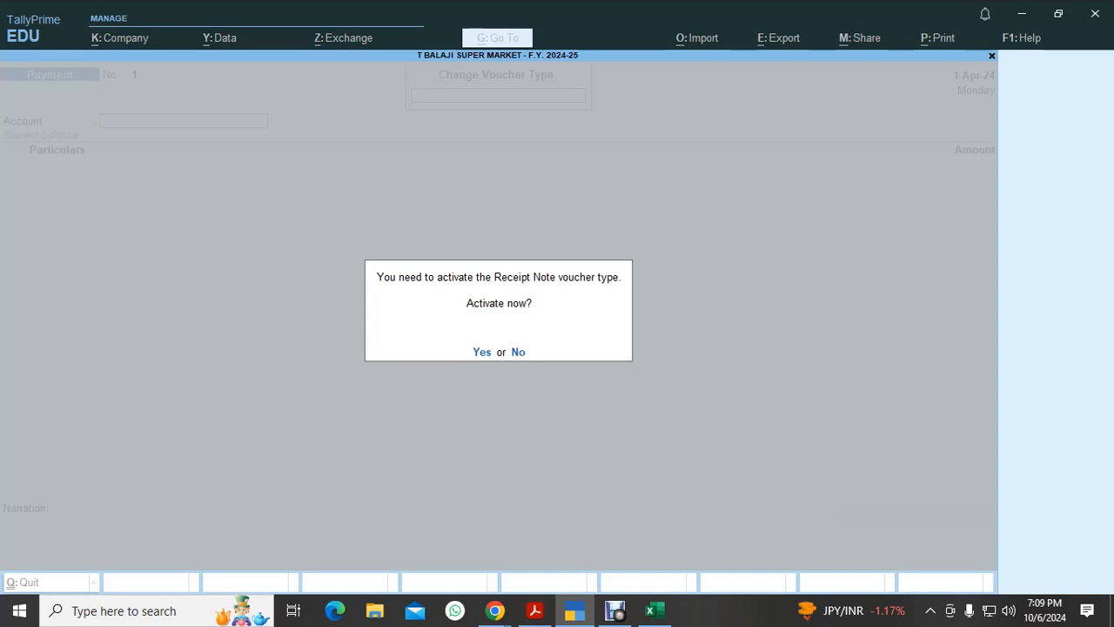
key(y)
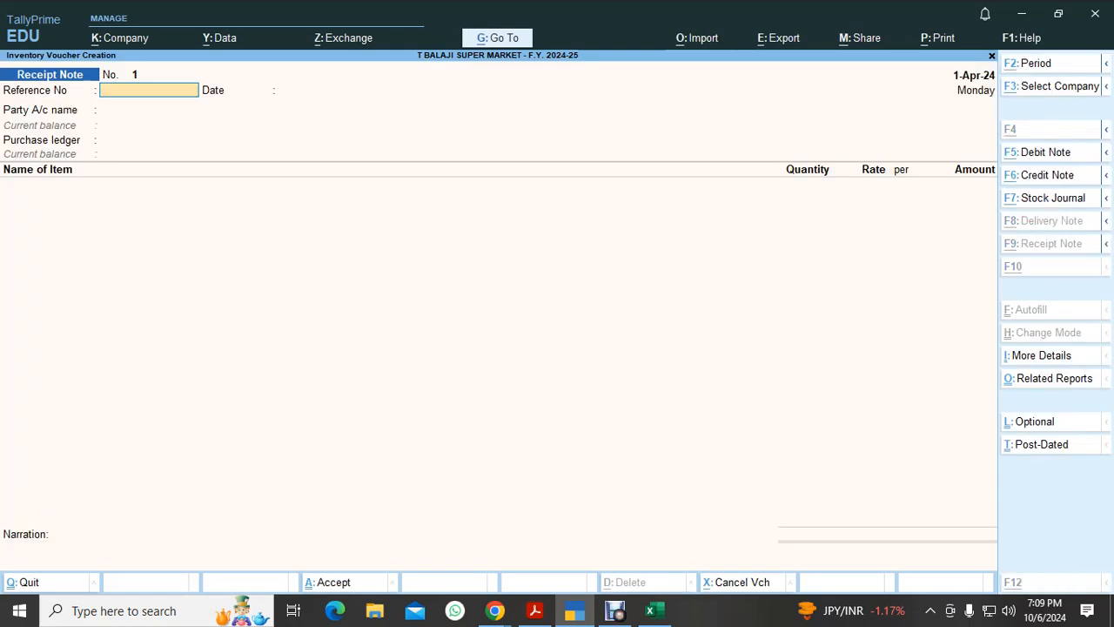
Step: Check the Google Meet call and the Receipt Note entry in Excel, and return to the blank Receipt Note in TallyPrime
key(alt+Tab)
key(alt+Tab)
key(Tab)
key(Tab)
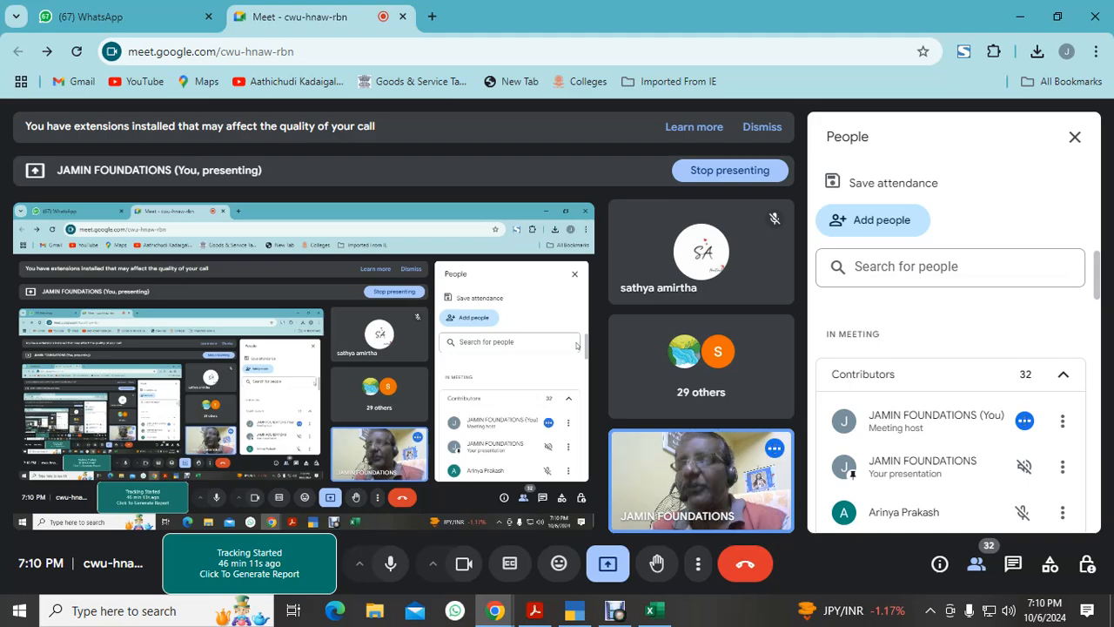
key(alt+Tab)
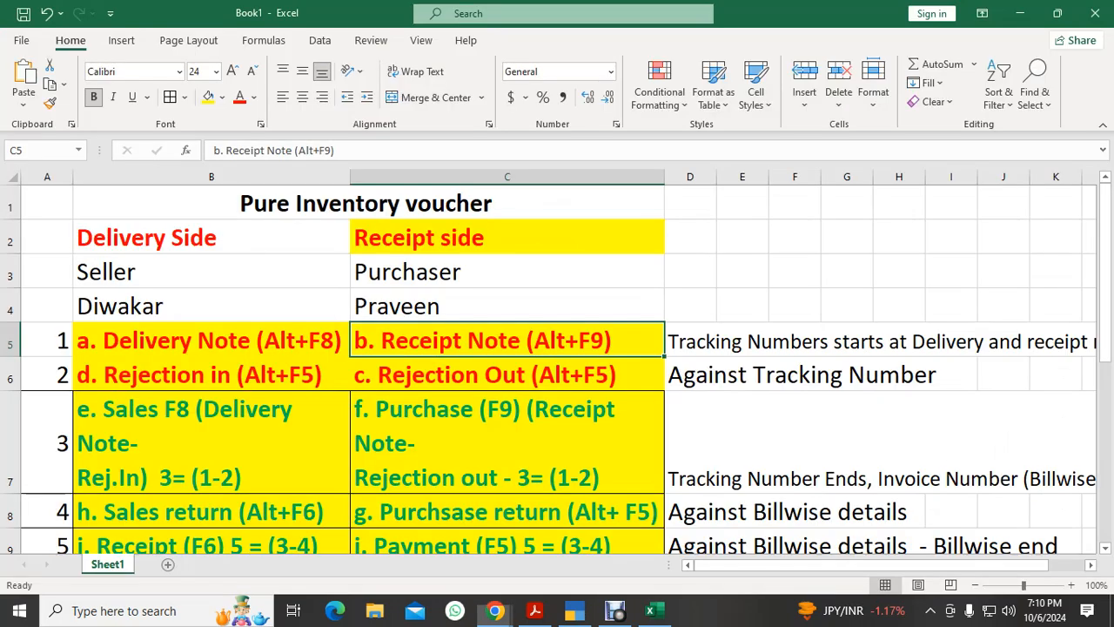
key(alt+Tab)
key(alt+Tab)
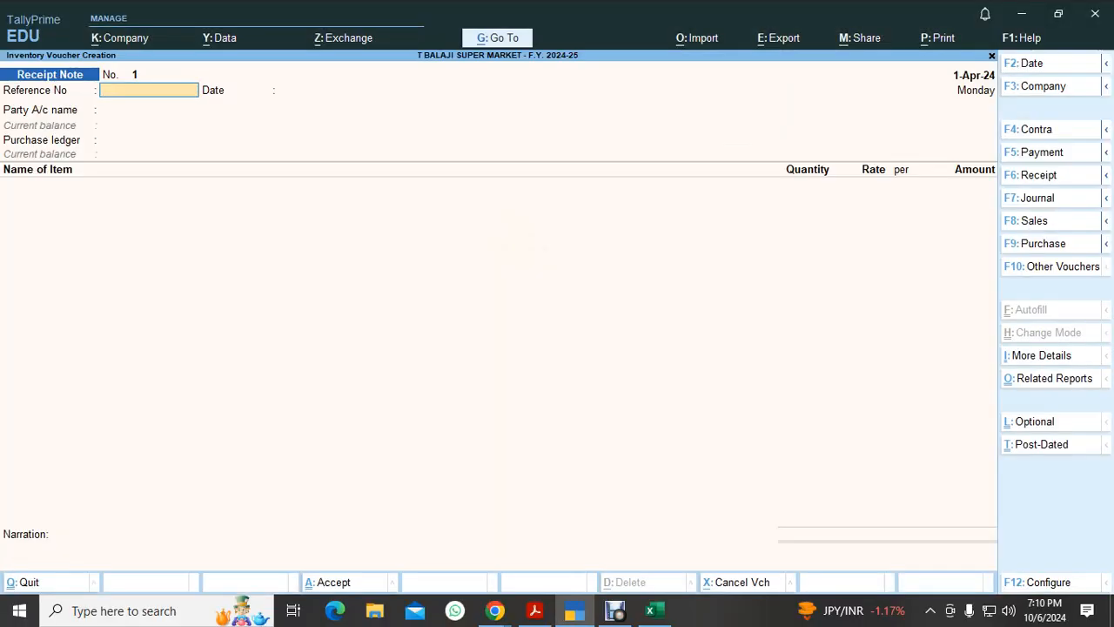
Step: Switch to the pure inventory vouchers PDF to read Example 1 for the Receipt Note voucher
key(alt+Tab)
key(alt+Tab)
key(alt+Tab)
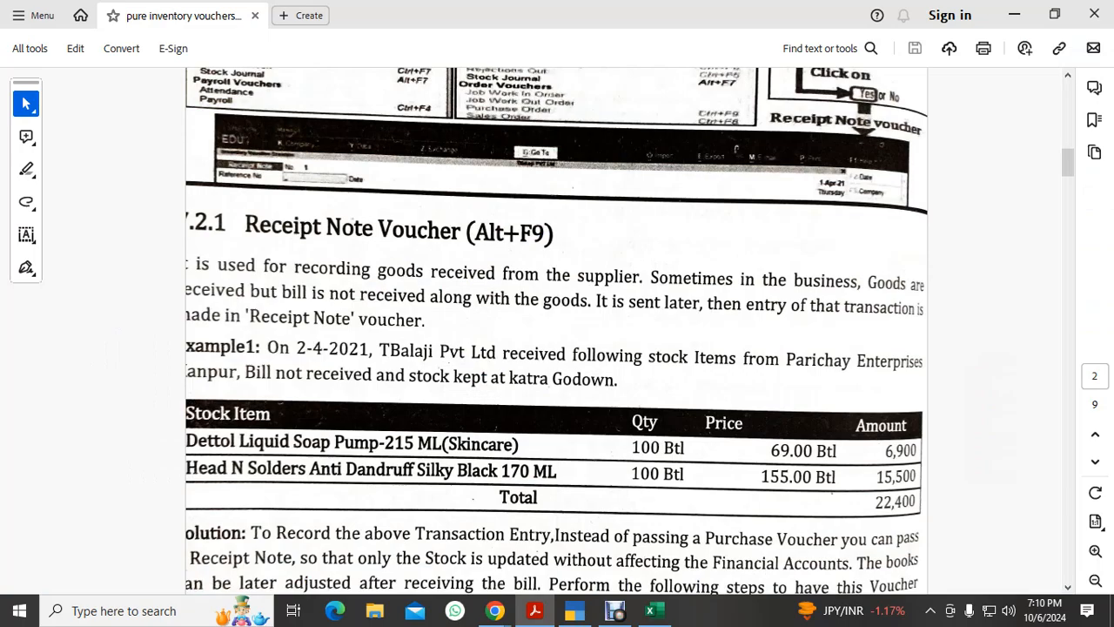
Step: Switch to TallyPrime, try to set the Receipt Note's voucher date to 1-4-2021, and quit the voucher
key(alt+Tab)
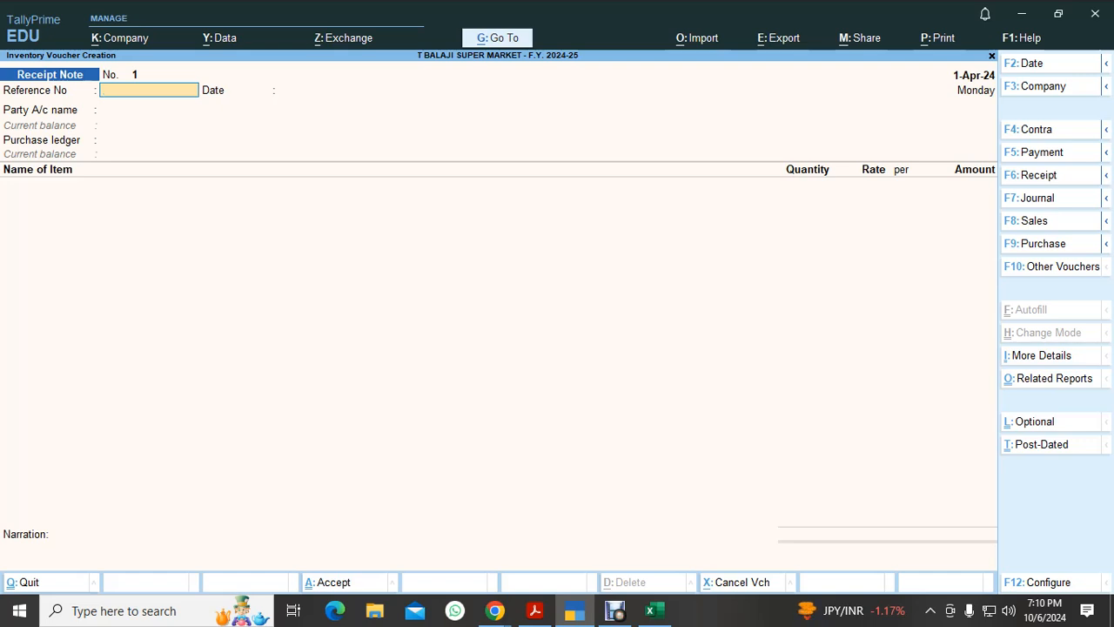
key(F2)
text(1.4.21)
key(Return)
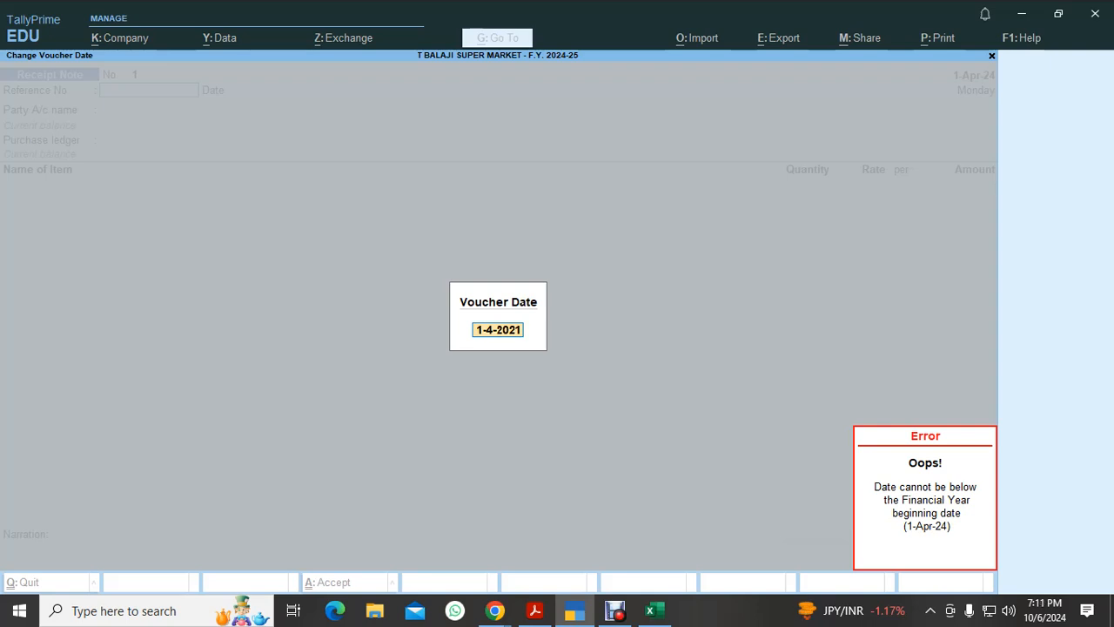
key(Escape)
key(Escape)
key(Escape)
key(Escape)
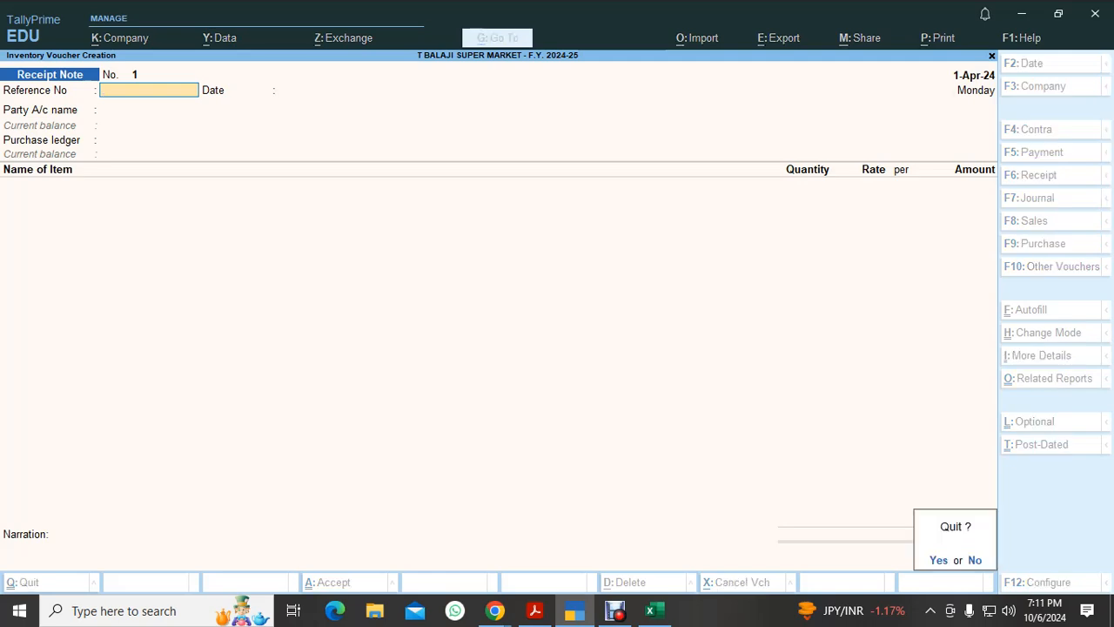
key(y)
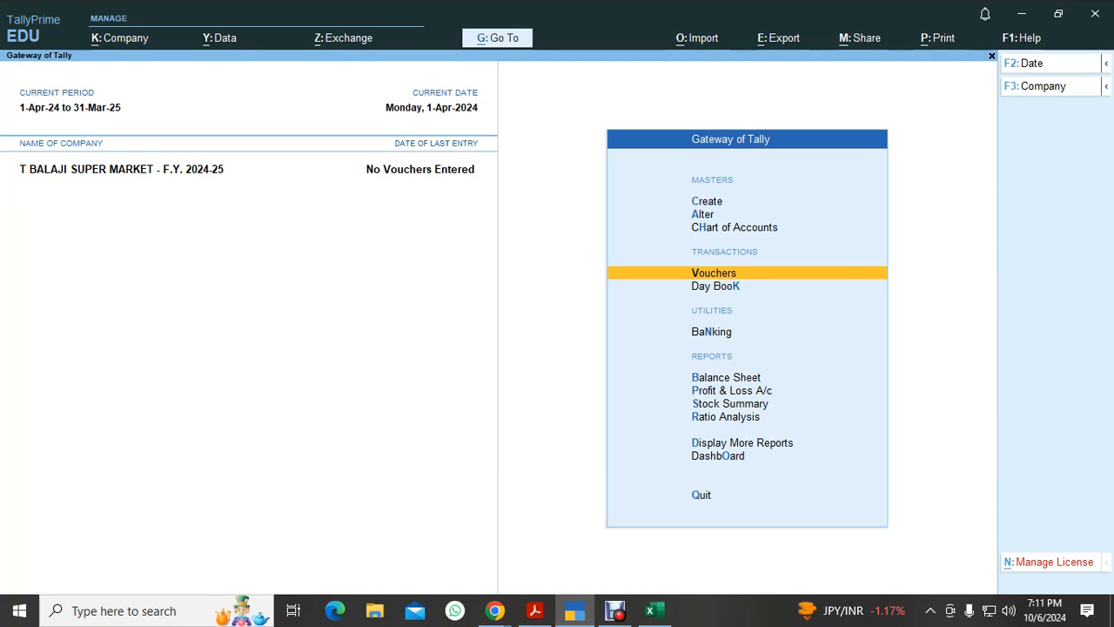
Step: Open the company for alteration and change its company name to T BALAJI SUPER MARKET - F.Y. 2021-22
key(alt+k)
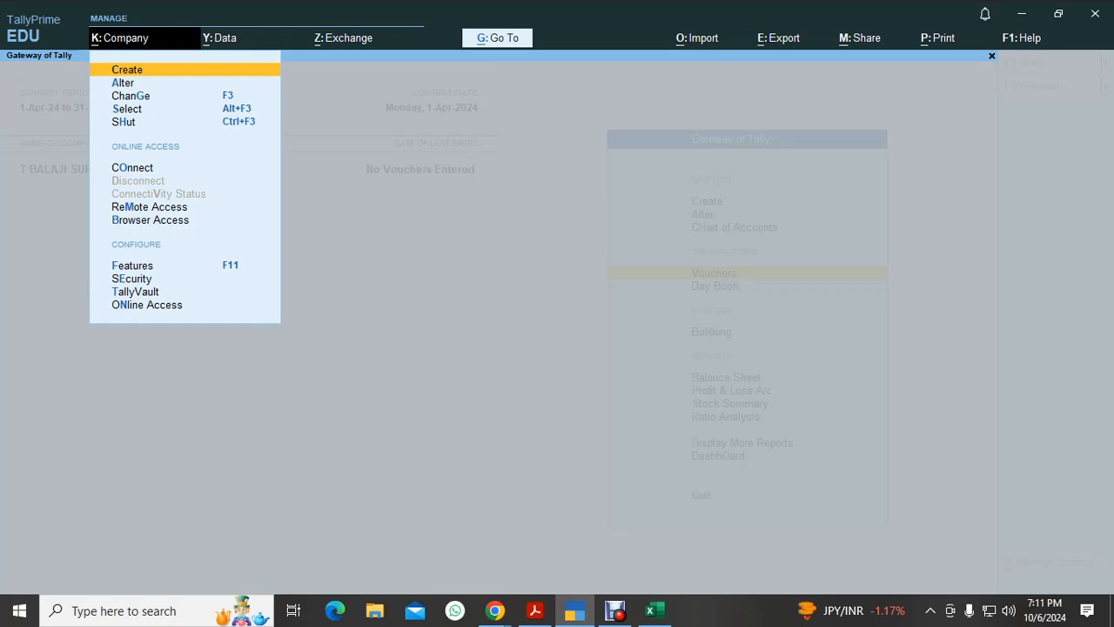
key(Down)
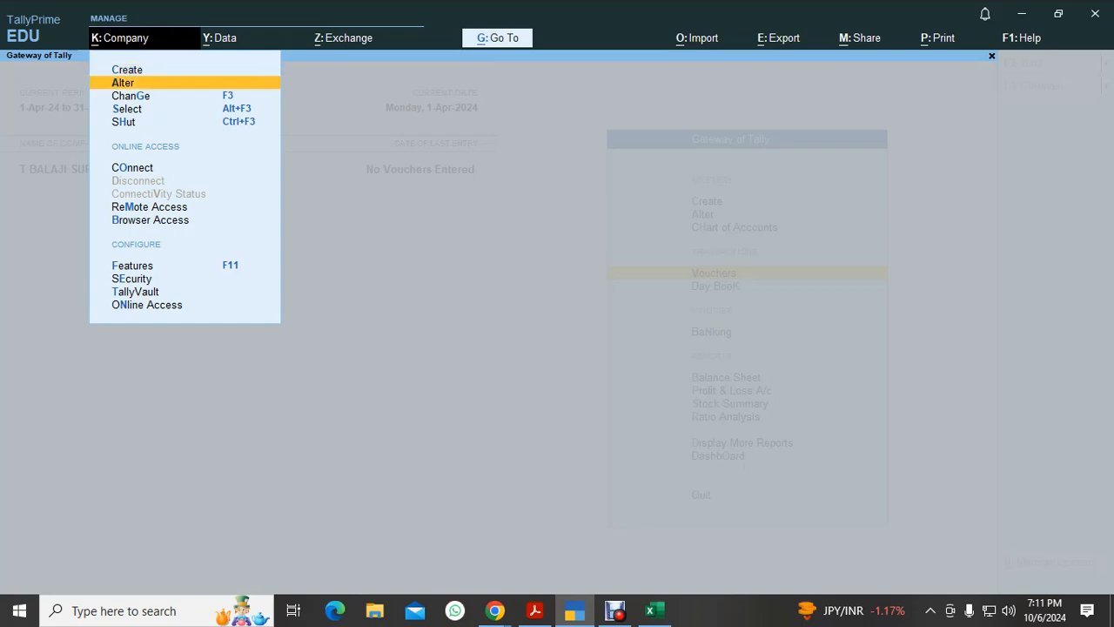
key(Return)
key(Return)
key(BackSpace)
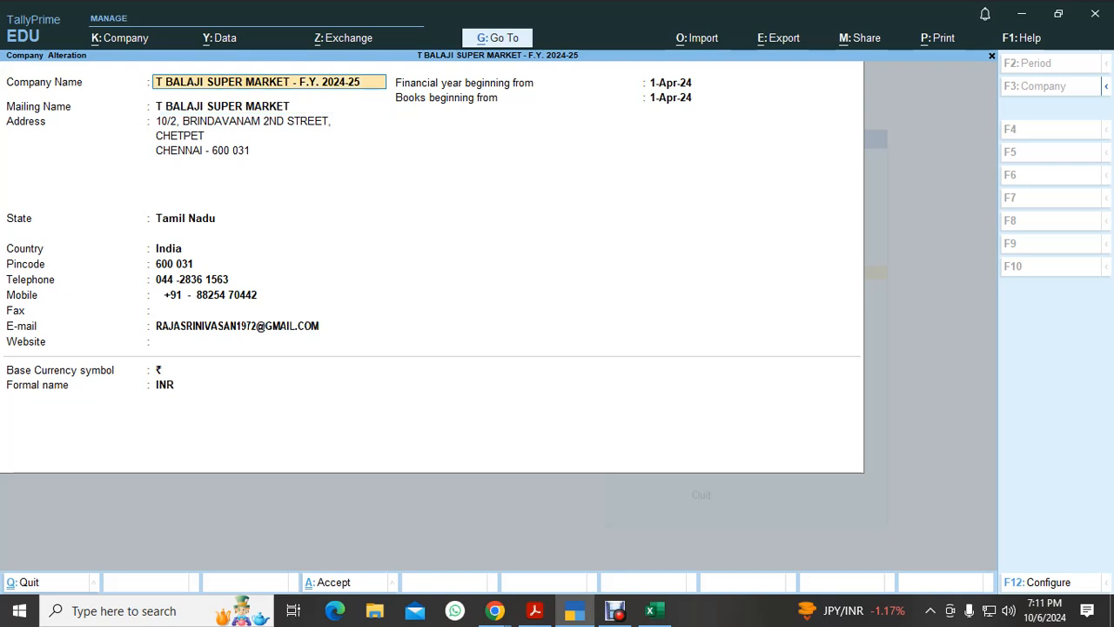
key(BackSpace)
key(BackSpace)
key(BackSpace)
key(BackSpace)
key(BackSpace)
text(21-22)
key(Return)
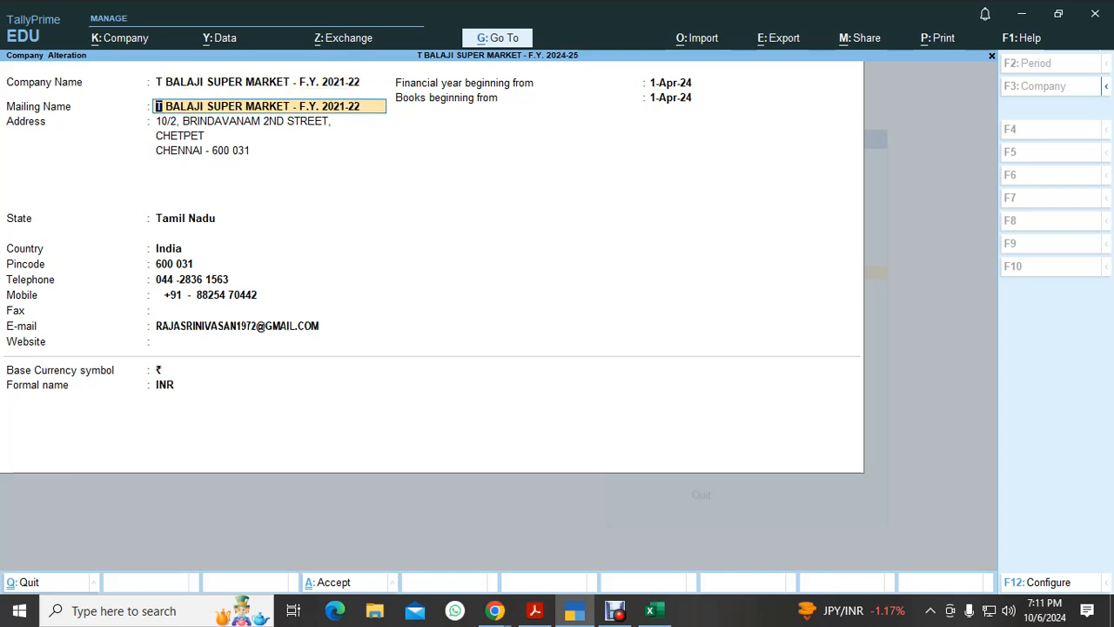
Step: Remove the financial-year suffix from the mailing name so it reads T BALAJI SUPER MARKET
key(BackSpace)
key(BackSpace)
key(BackSpace)
key(BackSpace)
key(BackSpace)
key(BackSpace)
key(BackSpace)
key(BackSpace)
key(BackSpace)
key(BackSpace)
key(BackSpace)
key(BackSpace)
key(Return)
Step: Set the company's financial year and books beginning dates to 1-Apr-21, agreeing to continue with the date change
key(Return)
key(Return)
key(Return)
key(Return)
key(Return)
key(Return)
key(Return)
key(Return)
key(Return)
key(Return)
key(Return)
key(Return)
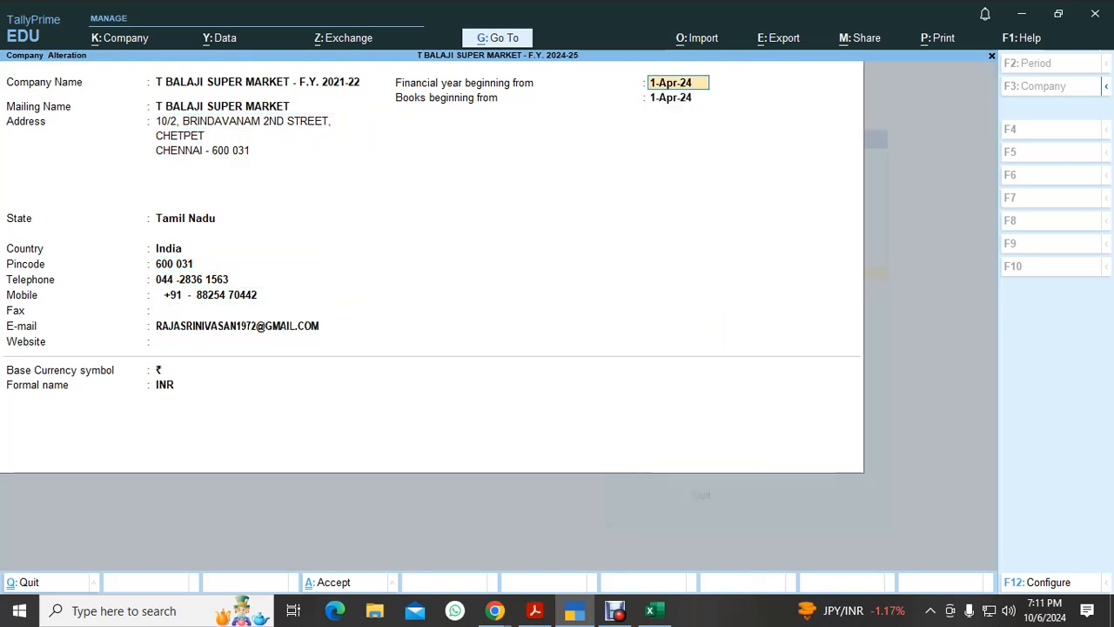
text(1.4.21)
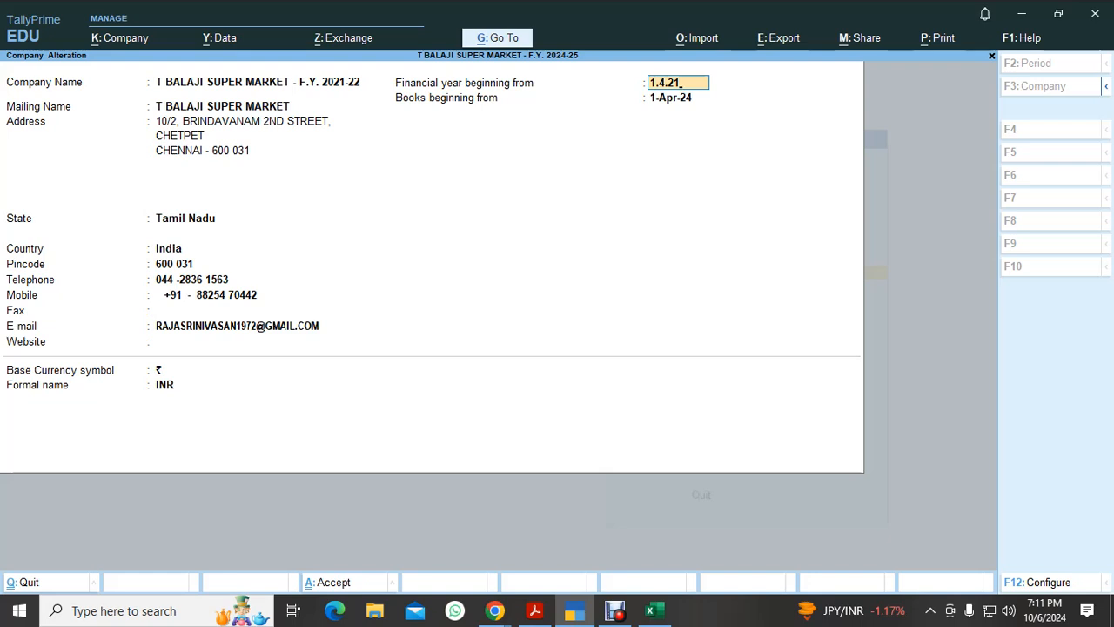
key(Return)
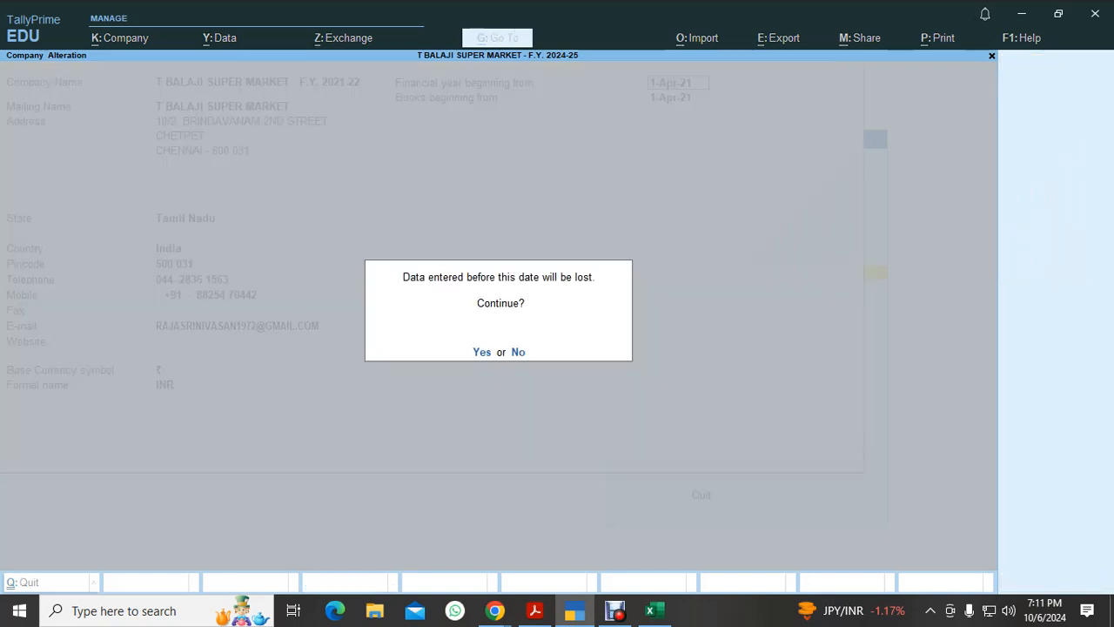
key(Return)
key(Return)
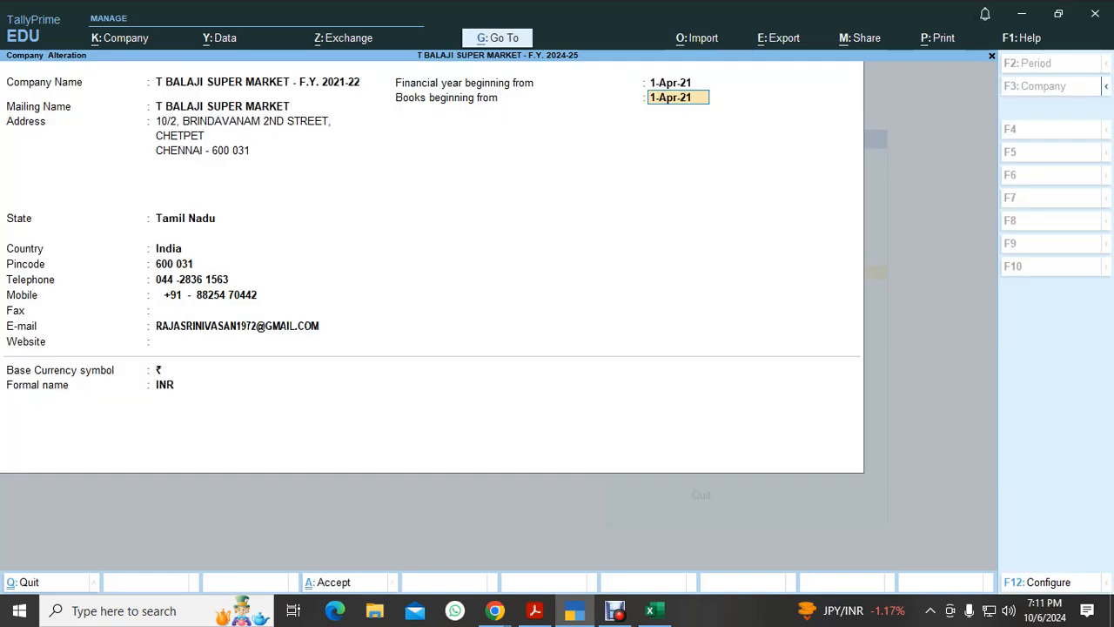
key(Return)
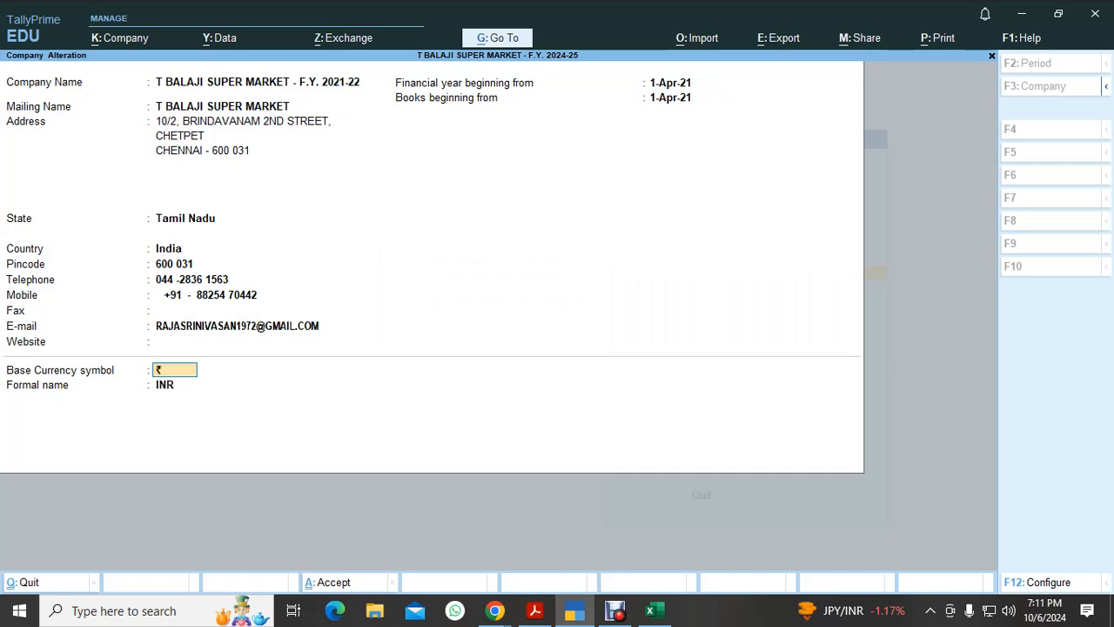
Step: Check the Google Meet call and return to the company alteration in TallyPrime
key(alt+Tab)
key(alt+Tab)
key(alt+Tab)
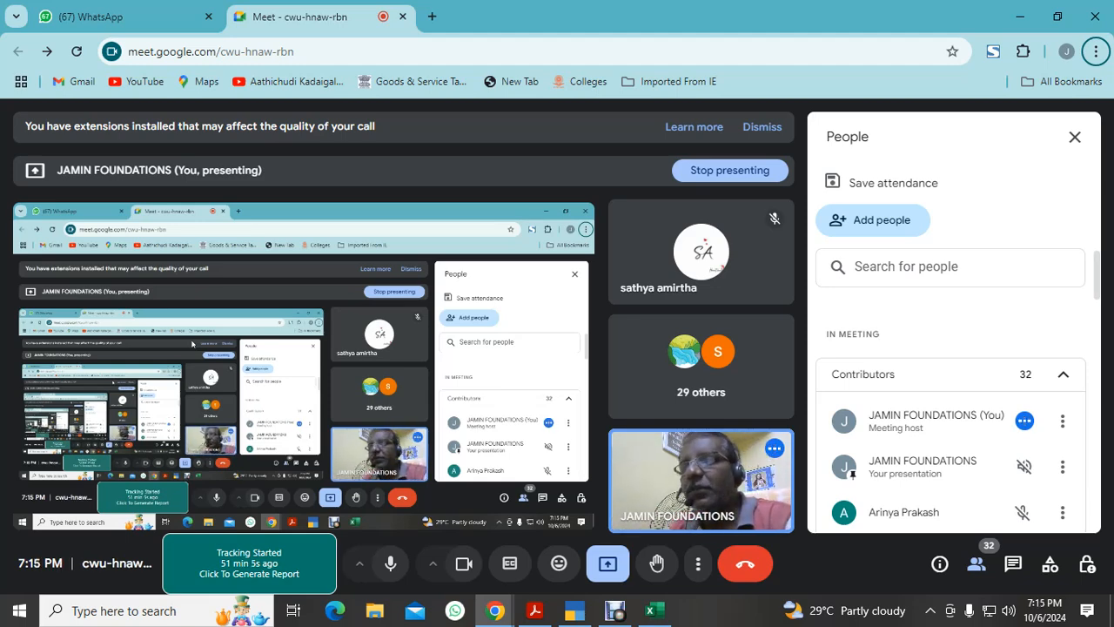
key(alt+Tab)
Step: Save the altered company details, keeping the base currency settings, and open a new Receipt Note voucher
key(Return)
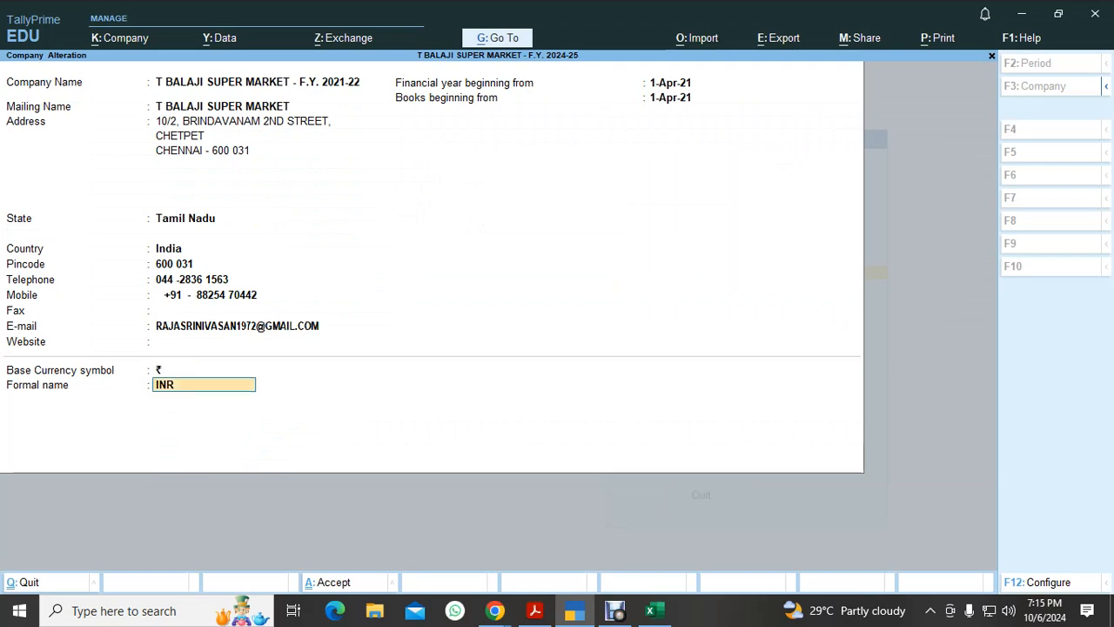
key(Return)
key(Return)
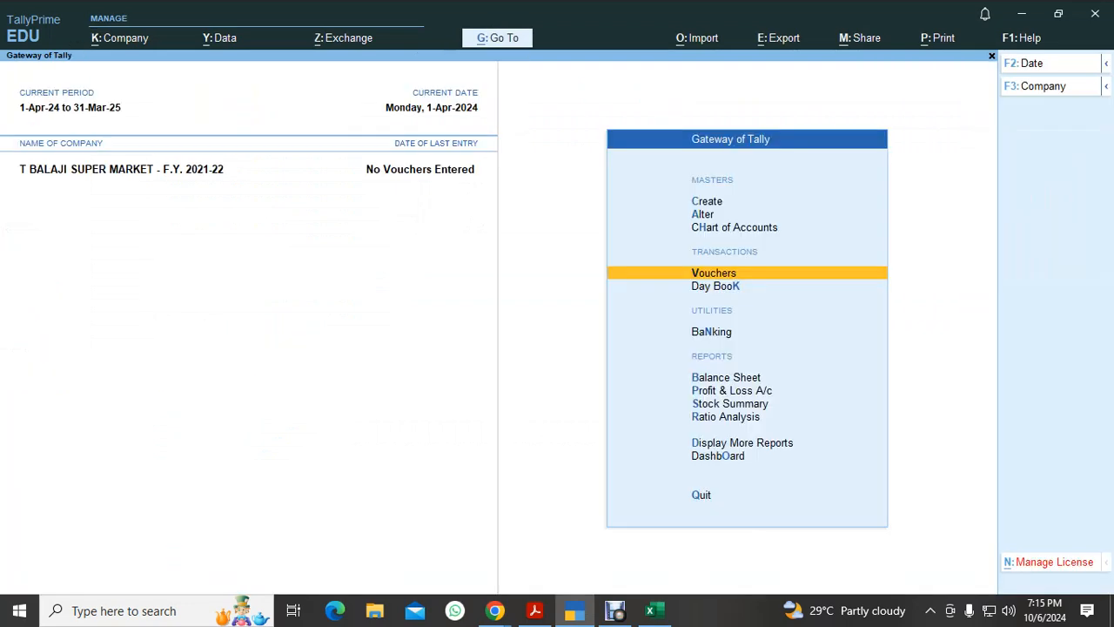
key(Return)
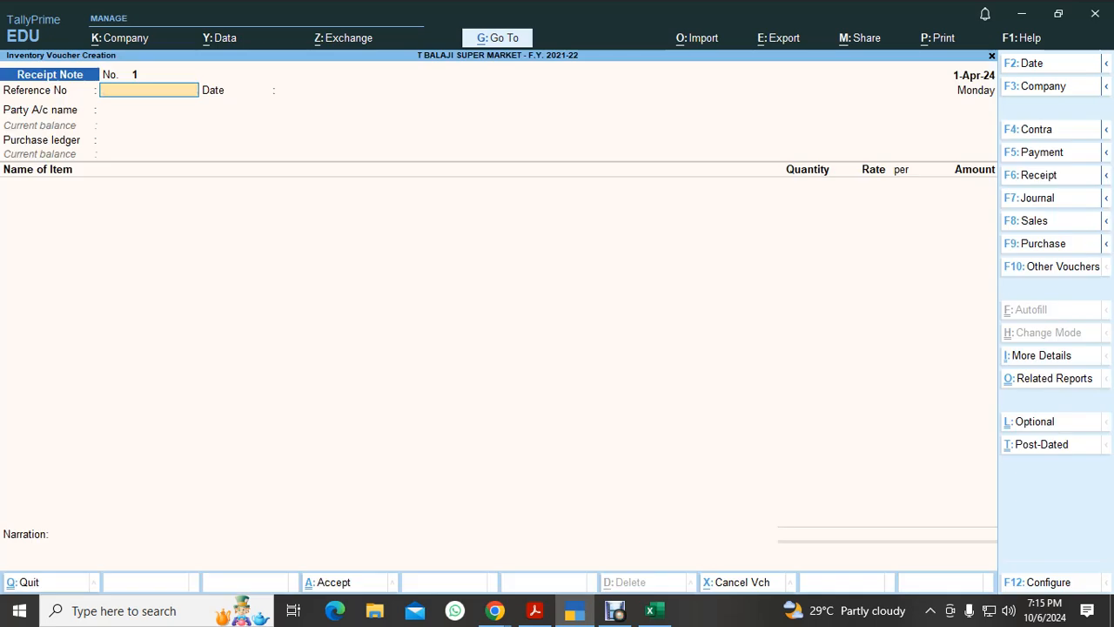
Step: Try to set the new Receipt Note's voucher date to 1-4-2021
key(F2)
text(1.4.21)
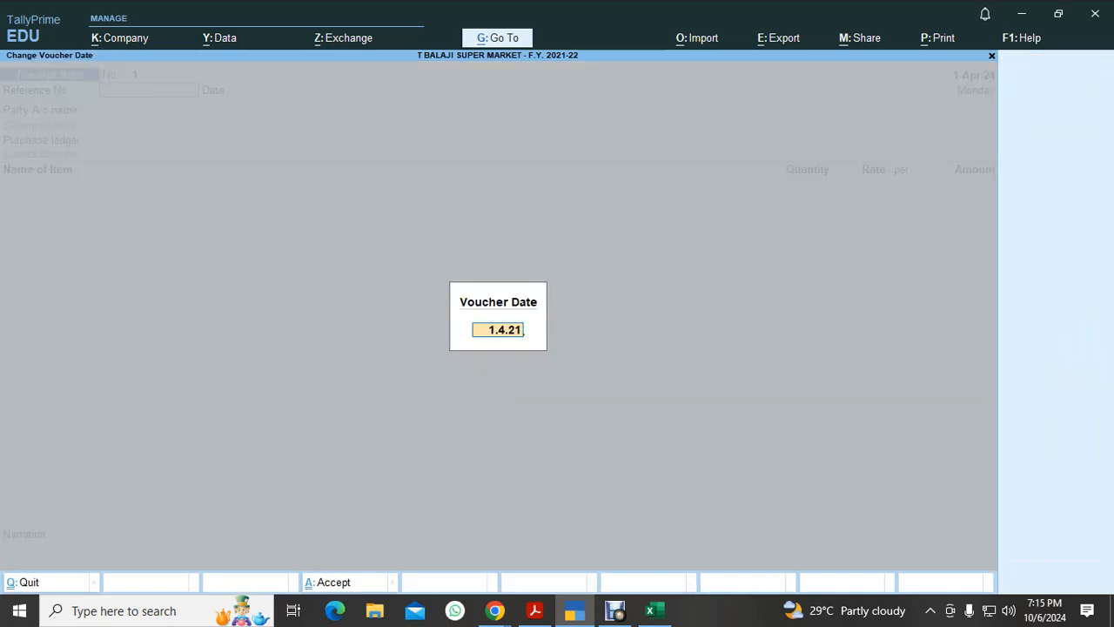
key(Return)
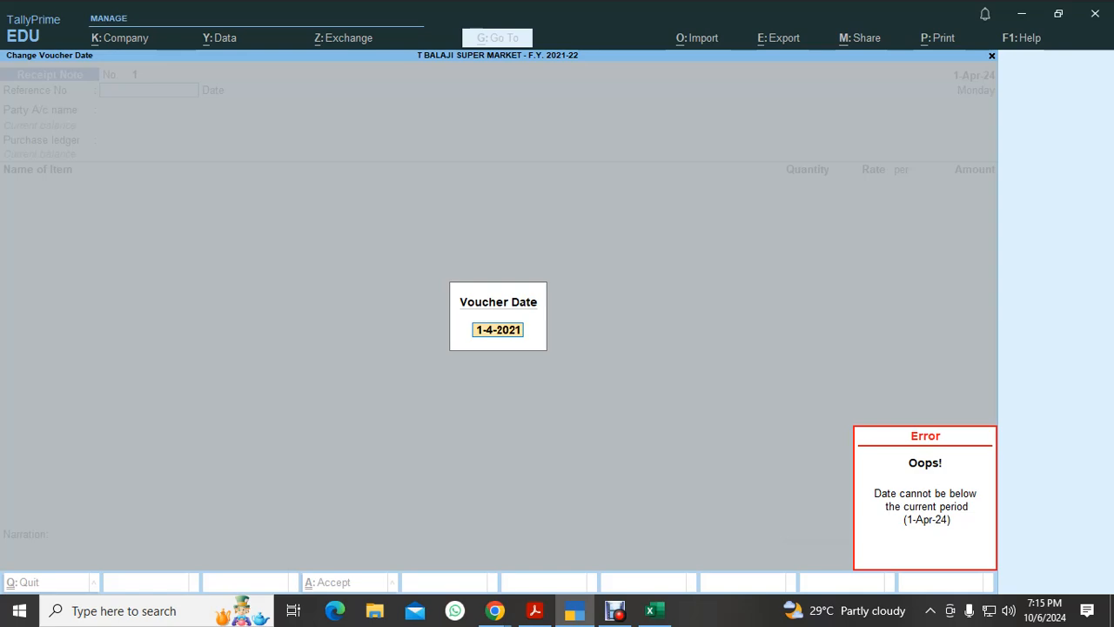
key(Escape)
key(Escape)
key(Escape)
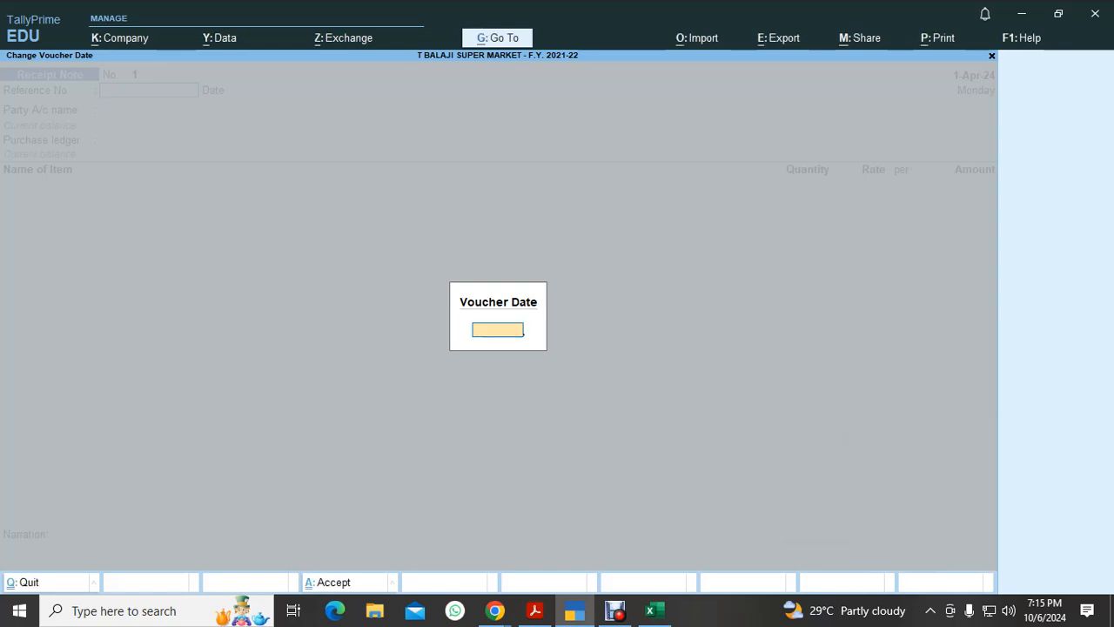
Step: Change the current period to run from 1-4-2021 to 31-3-2022
key(alt+F2)
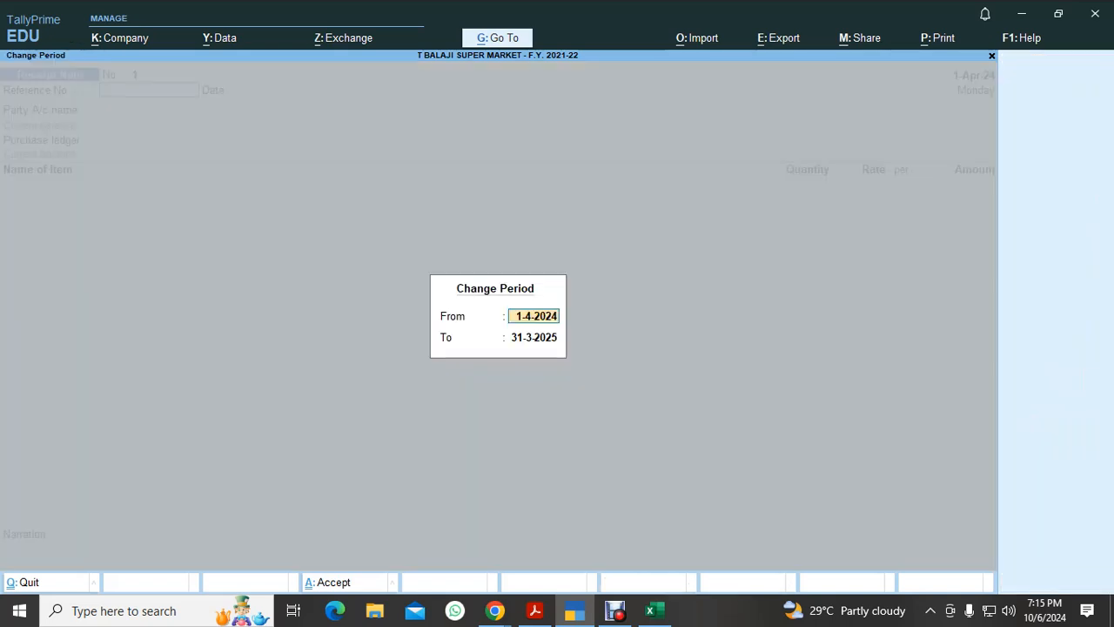
text(1-4-21)
key(Return)
text(31-3-22)
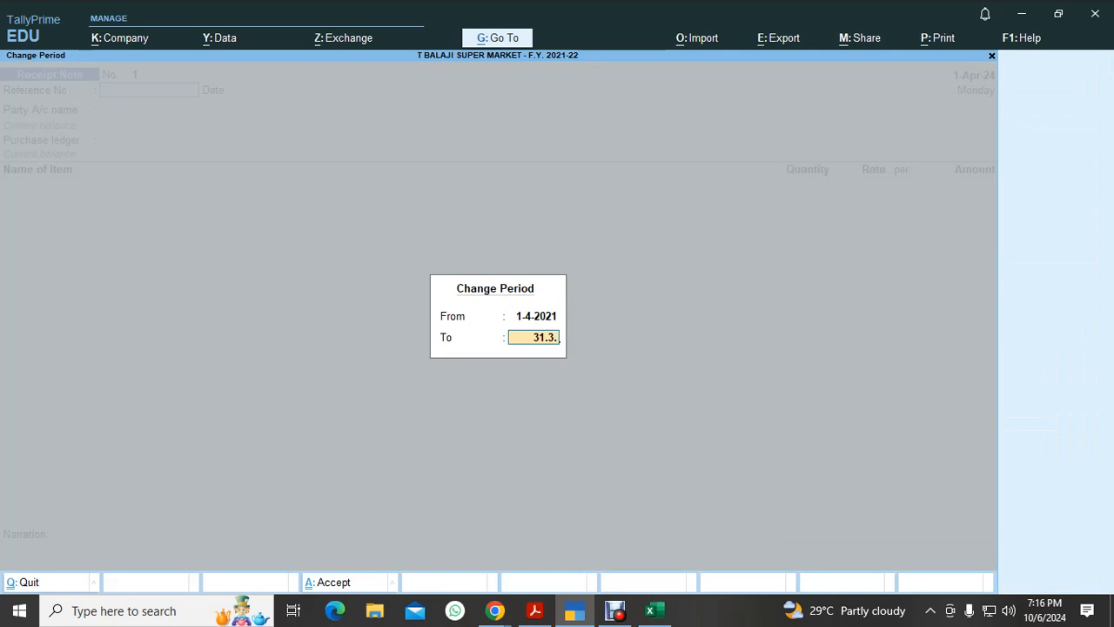
key(Return)
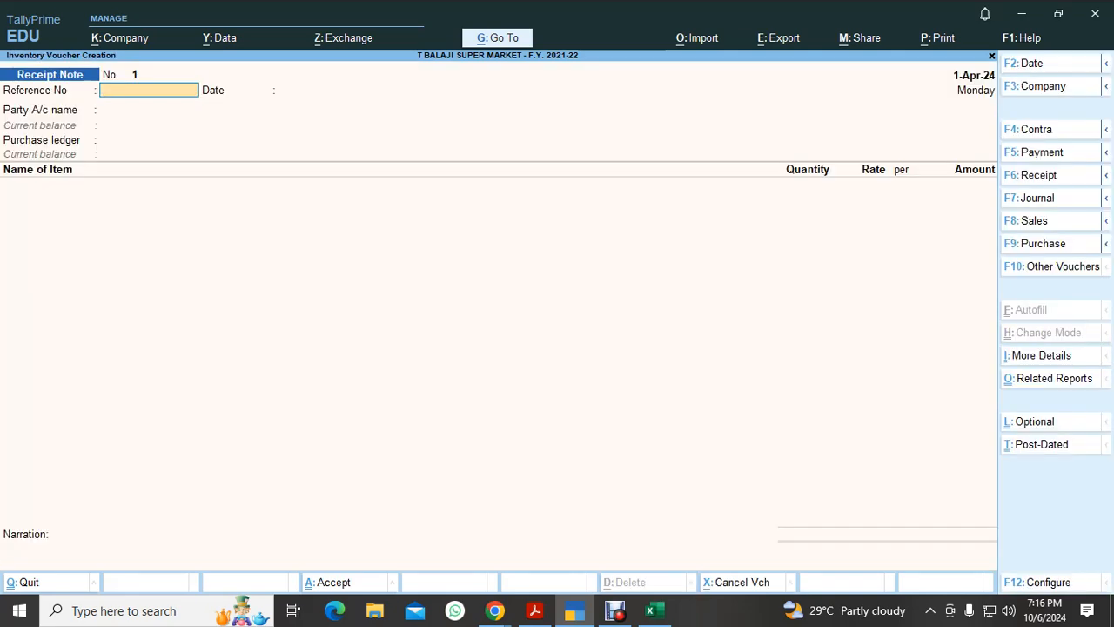
Step: Set the Receipt Note's voucher date to 1-4-2021
key(F2)
text(1.4.21)
key(Return)
Step: Check the Google Meet call and switch to the PDF to read the transaction date in Example 1
key(alt)
key(alt+Tab)
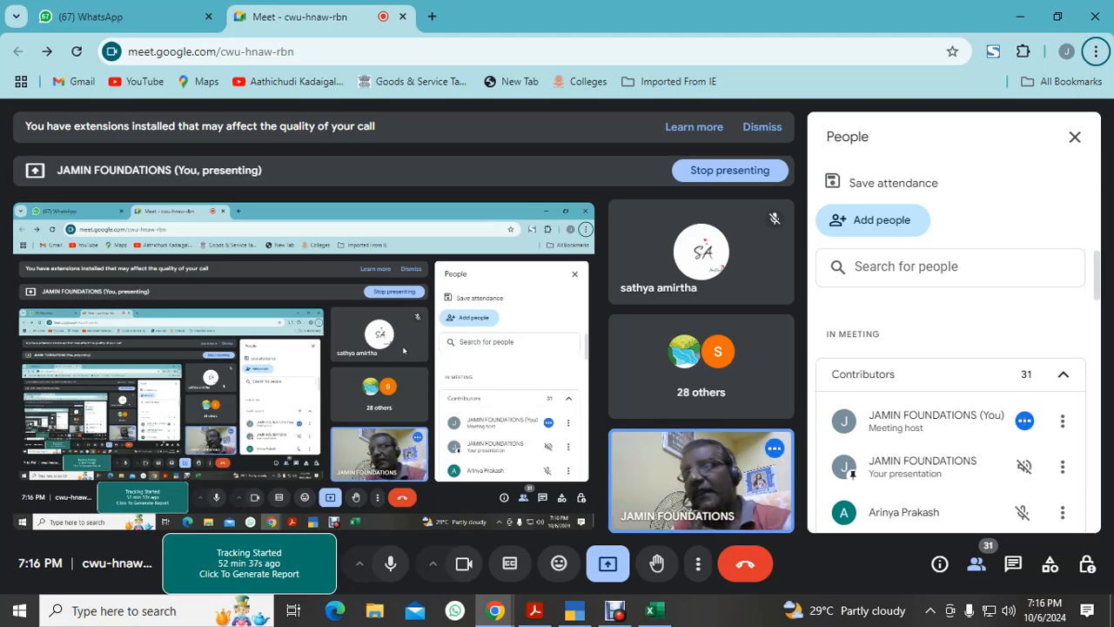
key(alt+Tab)
key(alt+Tab)
key(Tab)
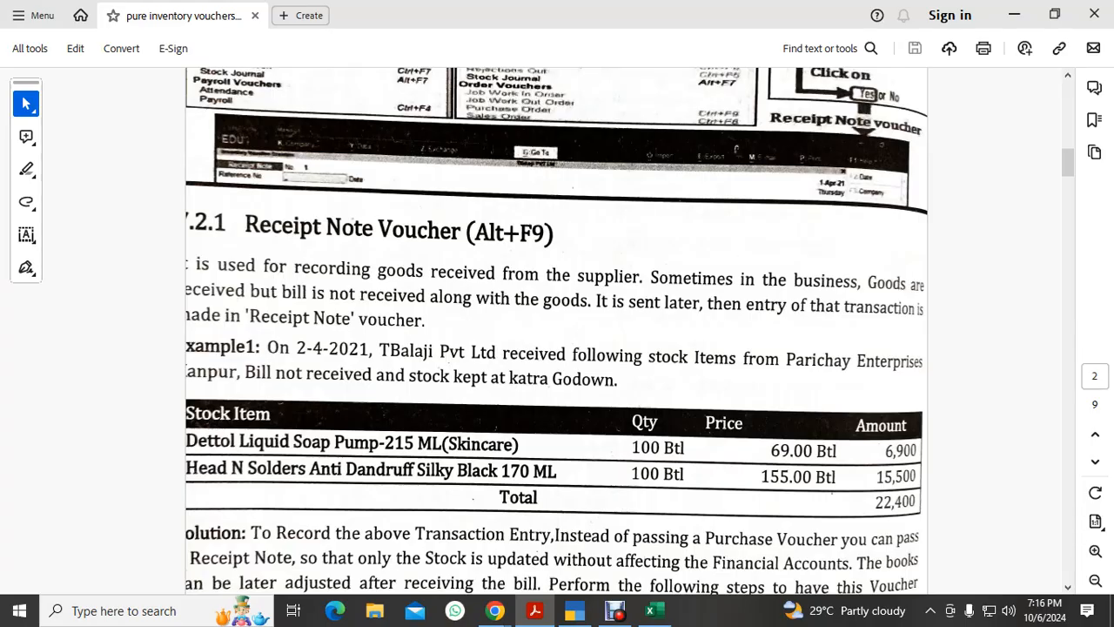
Step: Return to TallyPrime and set the Receipt Note's voucher date to 2-4-2021
key(alt+Tab)
key(F2)
text(2-4-2021)
key(Return)
Step: Recheck Example 1 in the PDF and enter MRN 1 as the Receipt Note's reference number, accepting the reference date
key(alt+Tab)
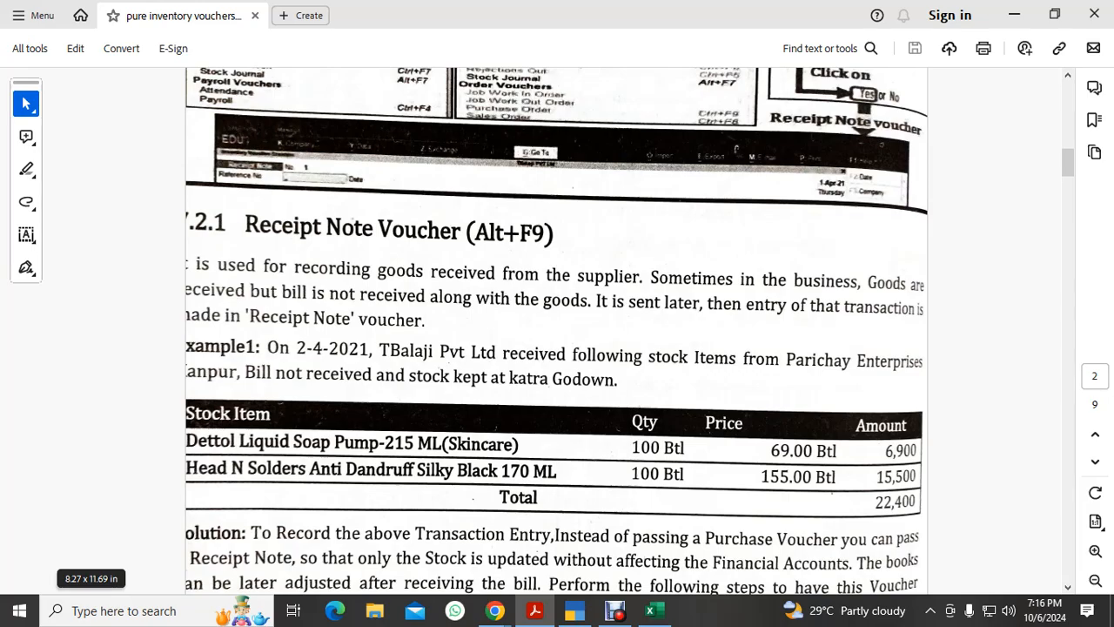
key(alt+Tab)
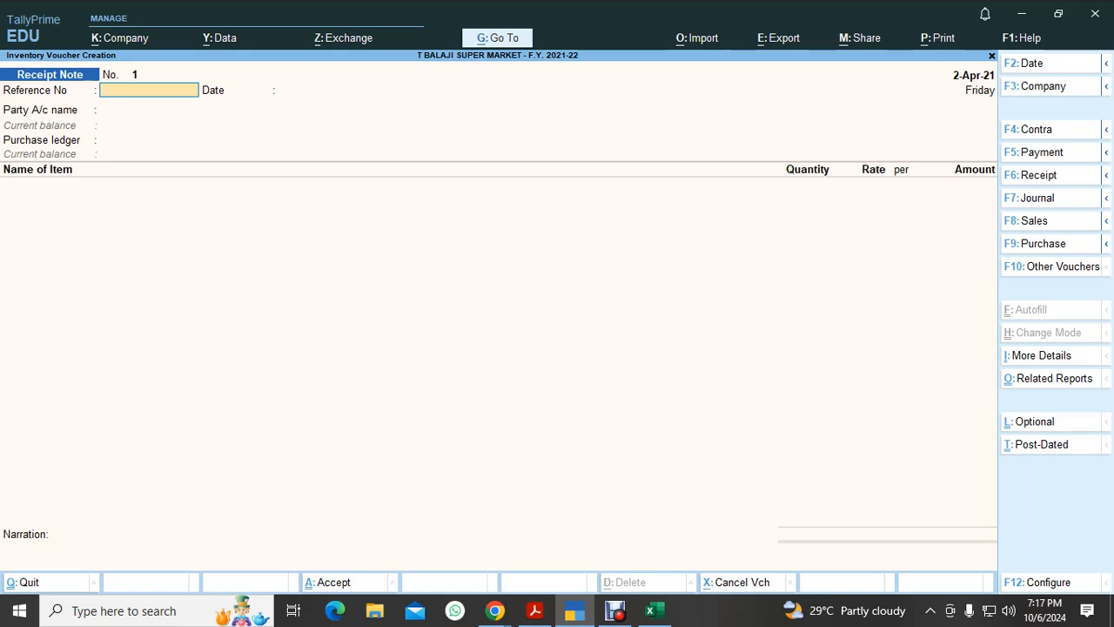
text(MRN 1)
key(Return)
key(Return)
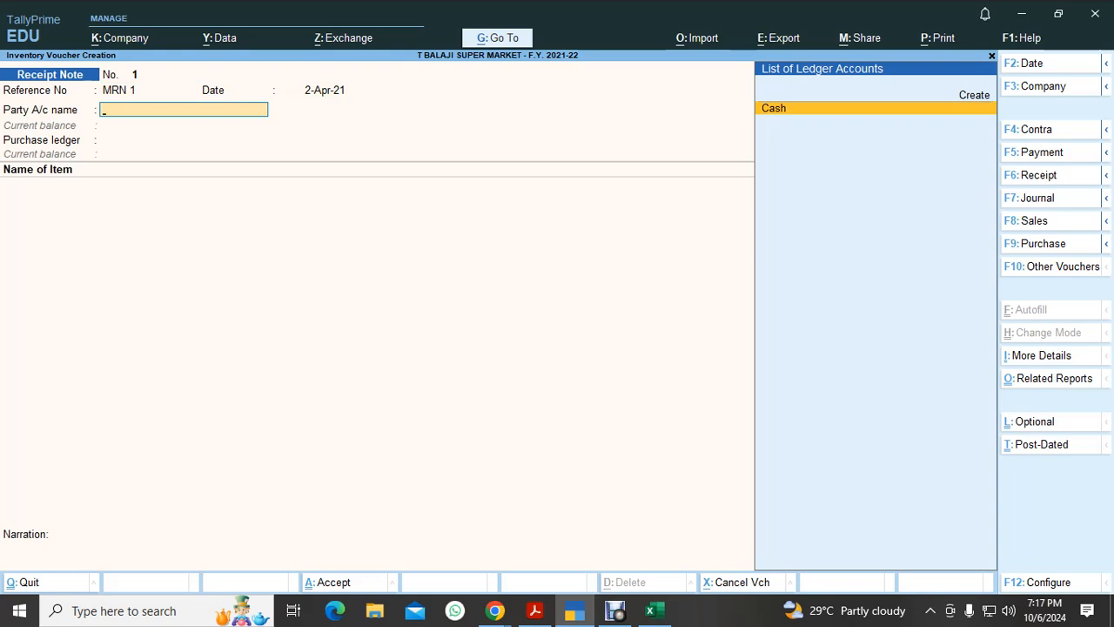
Step: Start a new party ledger from the Receipt Note and name it PAICHAY ENTERPRISES
key(Up)
key(Return)
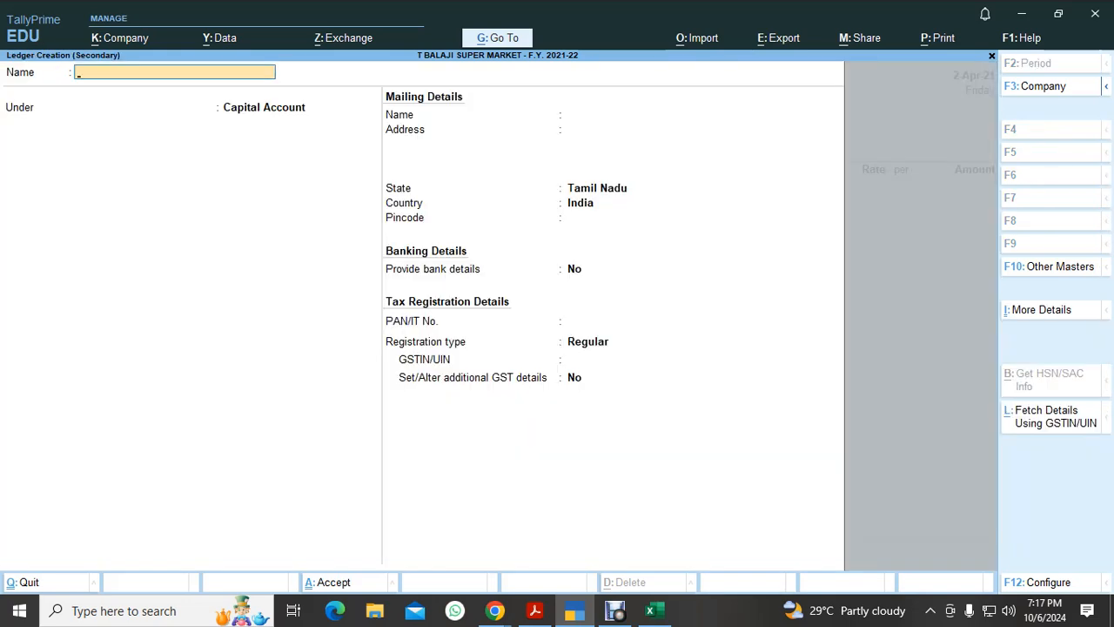
text(PAICHAY ENTPR)
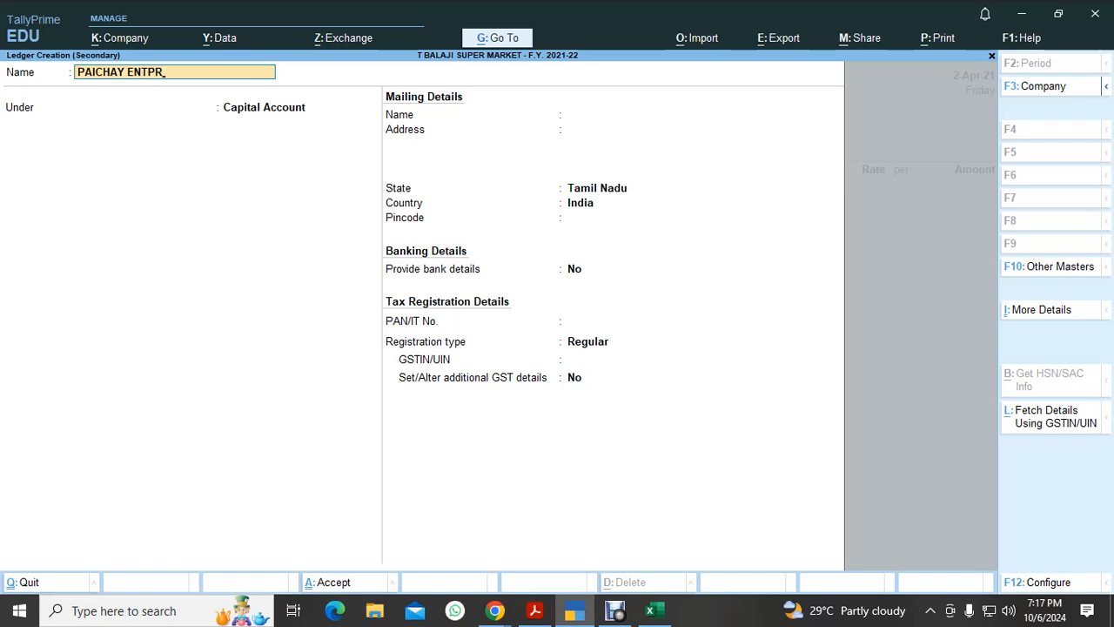
key(BackSpace)
key(BackSpace)
text(ERPRISES)
key(Return)
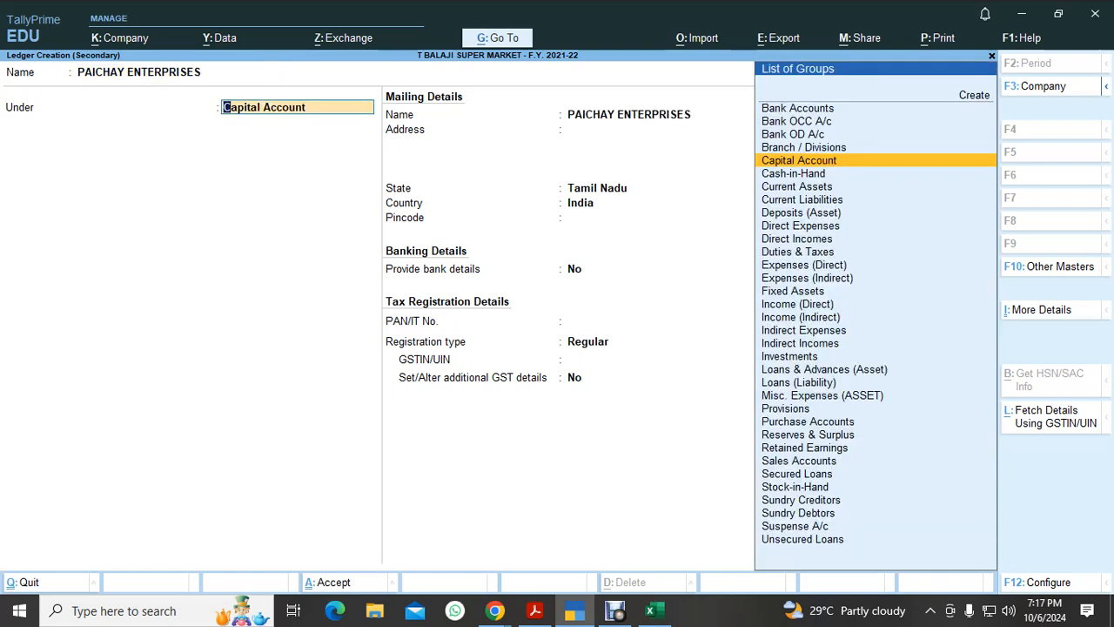
Step: Place the ledger under Sundry Creditors with a 15-day default credit period, save it and accept the voucher's party details
text(SUND)
key(Return)
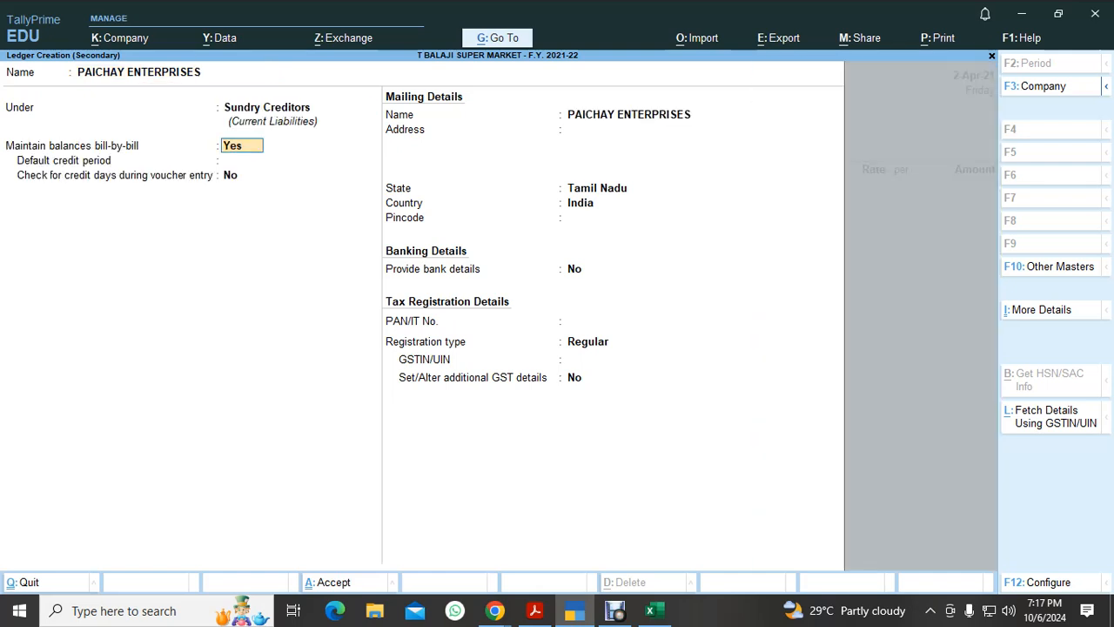
key(Return)
text(1)
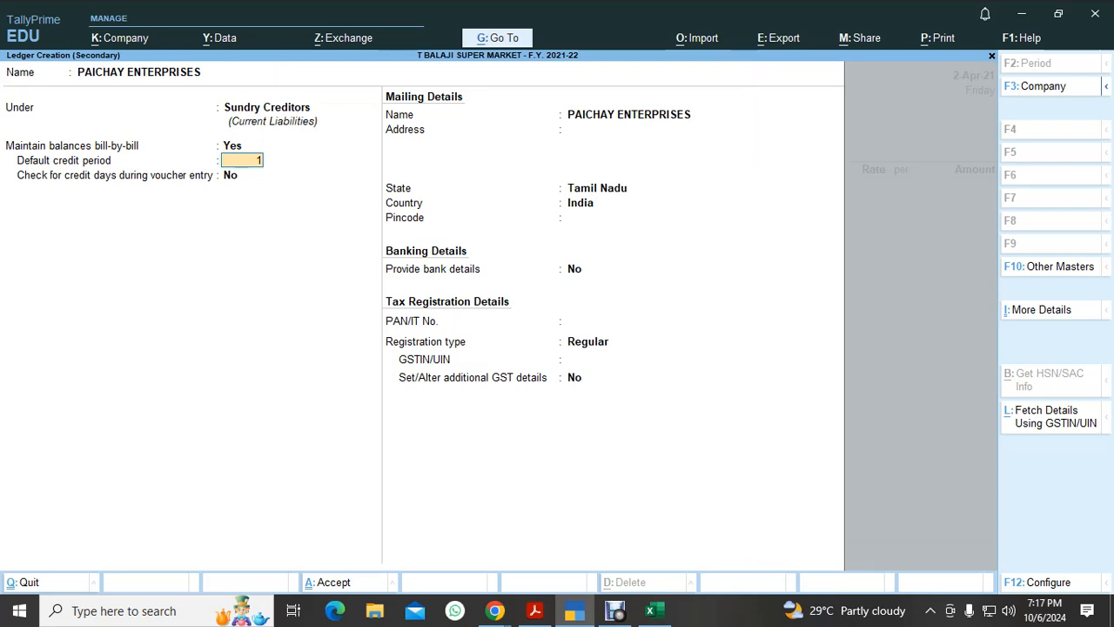
text(5)
key(Return)
key(ctrl+a)
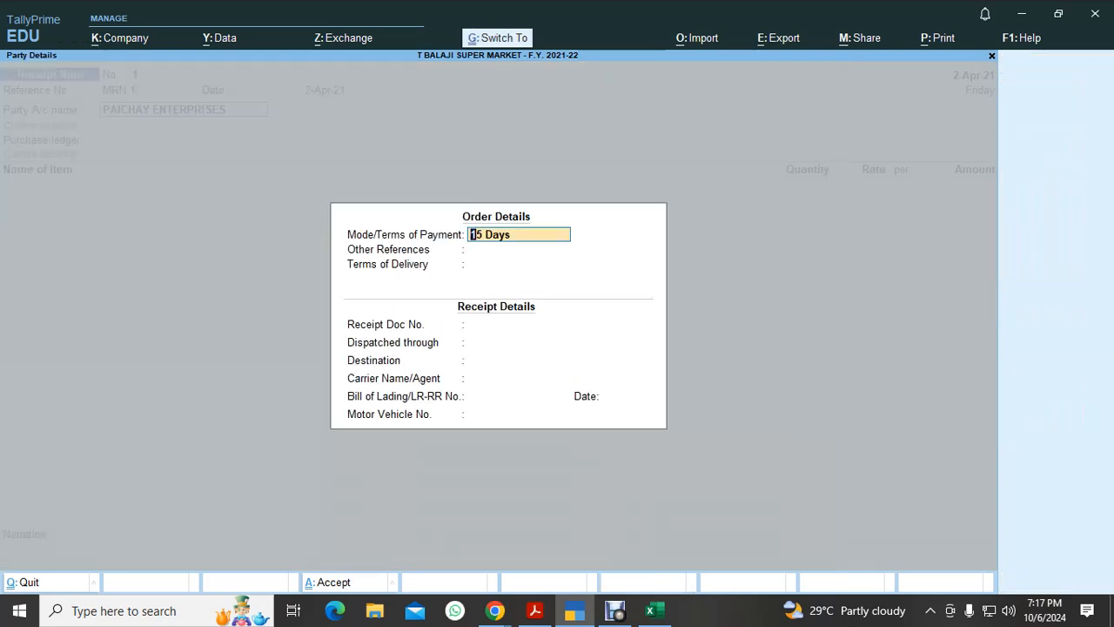
key(ctrl+a)
key(ctrl+a)
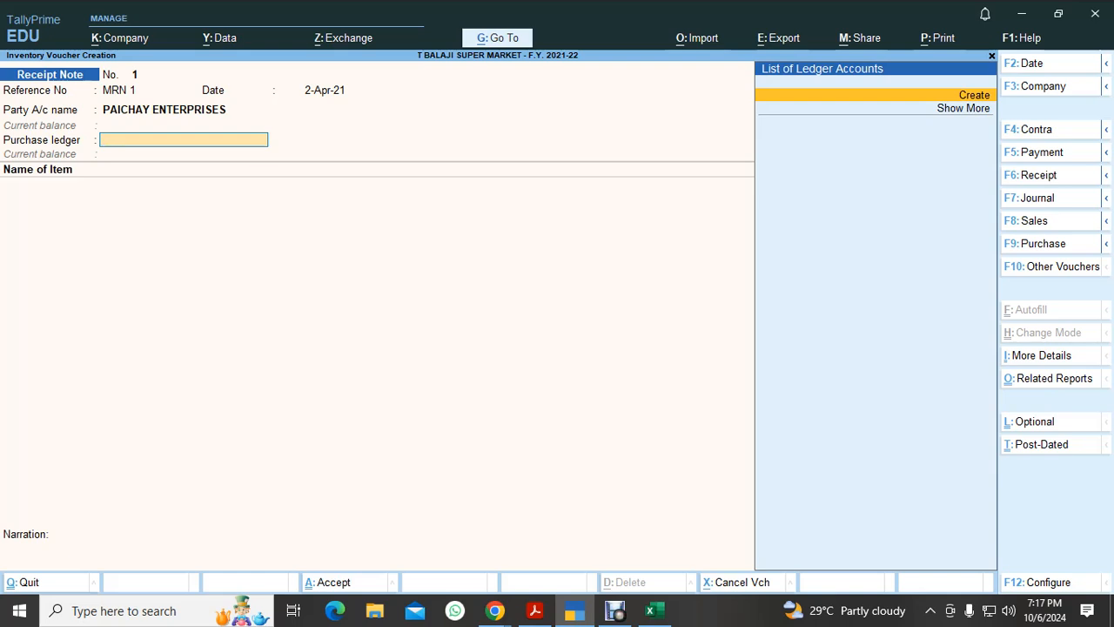
Step: Start a new purchase ledger from the Receipt Note, name it GST LOCAL PURCHASE and place it under Purchase Accounts
key(alt+c)
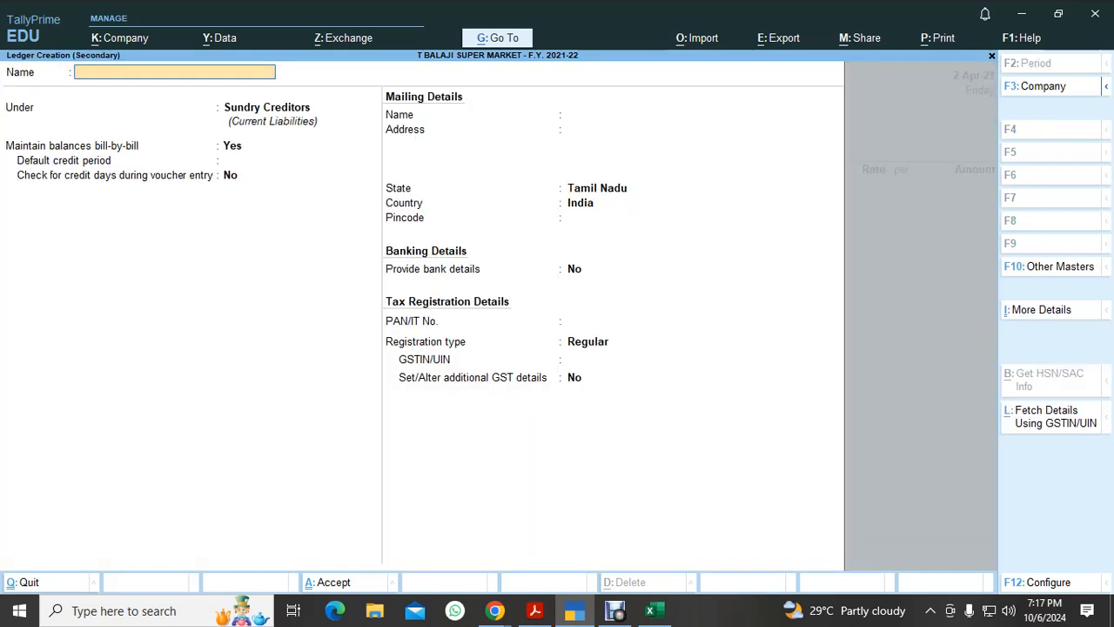
text(GST LOCAL PURCHASE)
key(Return)
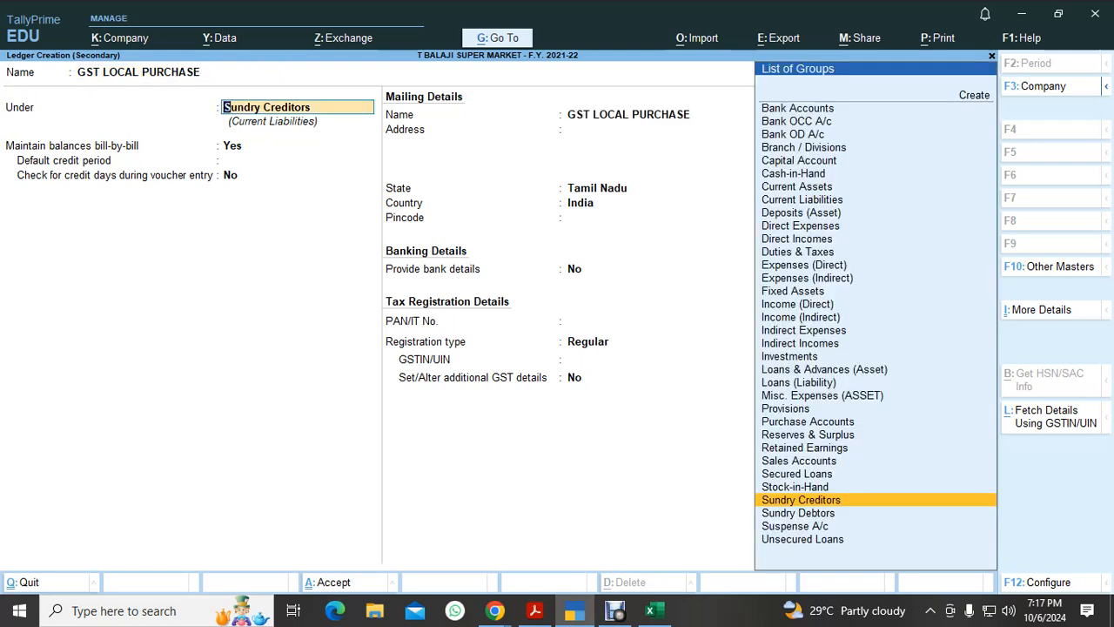
text(PUR)
key(Return)
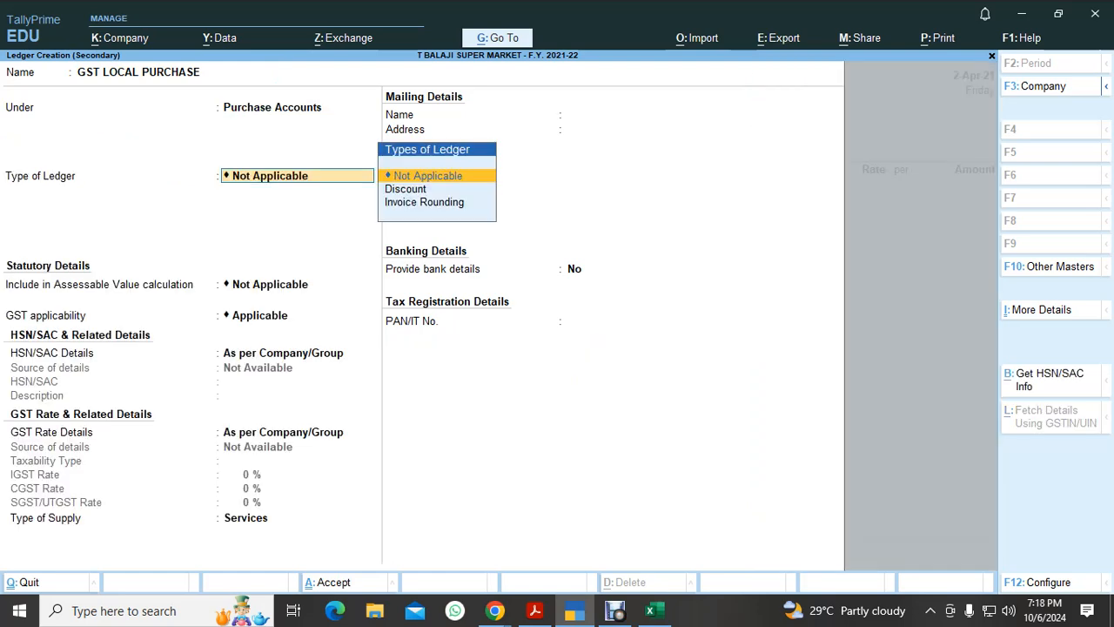
Step: Keep the ledger's GST applicability as Applicable, set its type of supply to Goods and save it
key(Return)
key(Return)
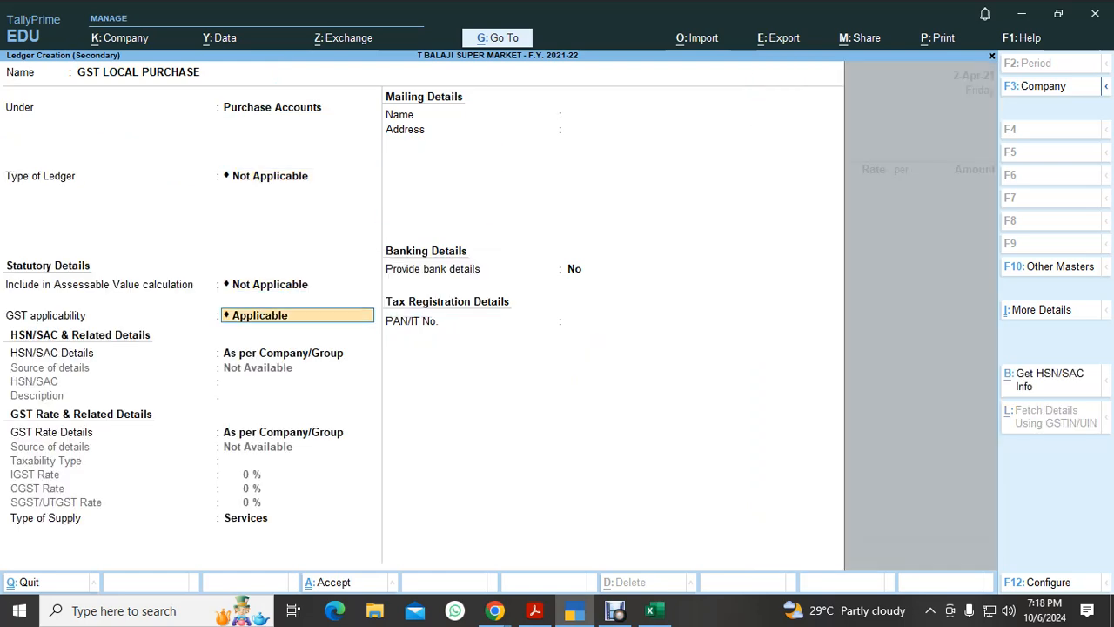
key(Return)
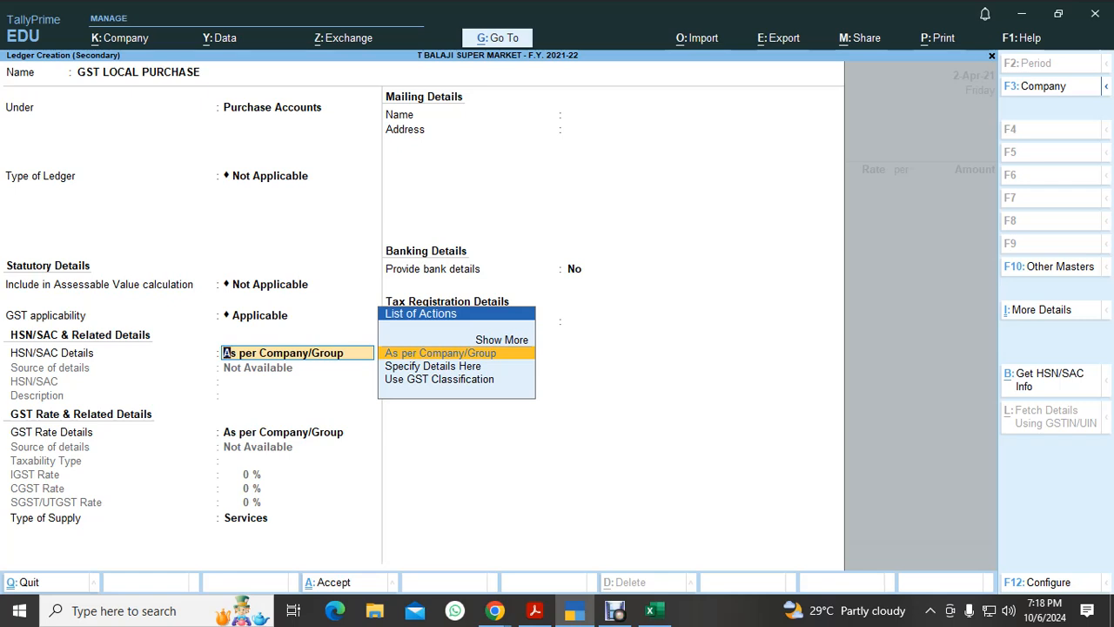
key(Return)
key(Return)
key(Up)
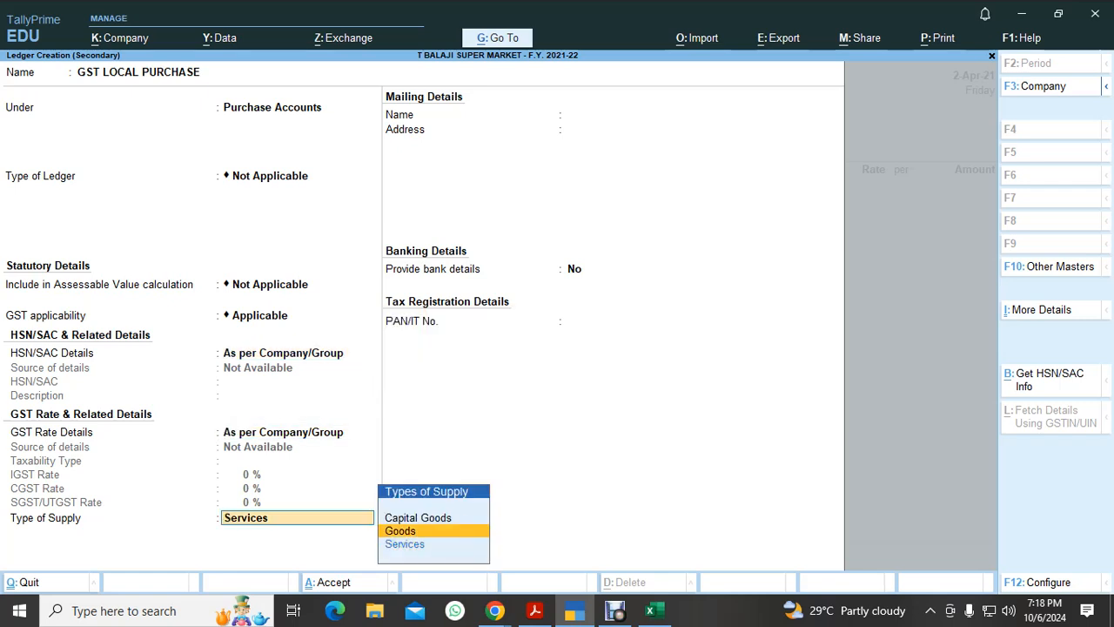
key(Return)
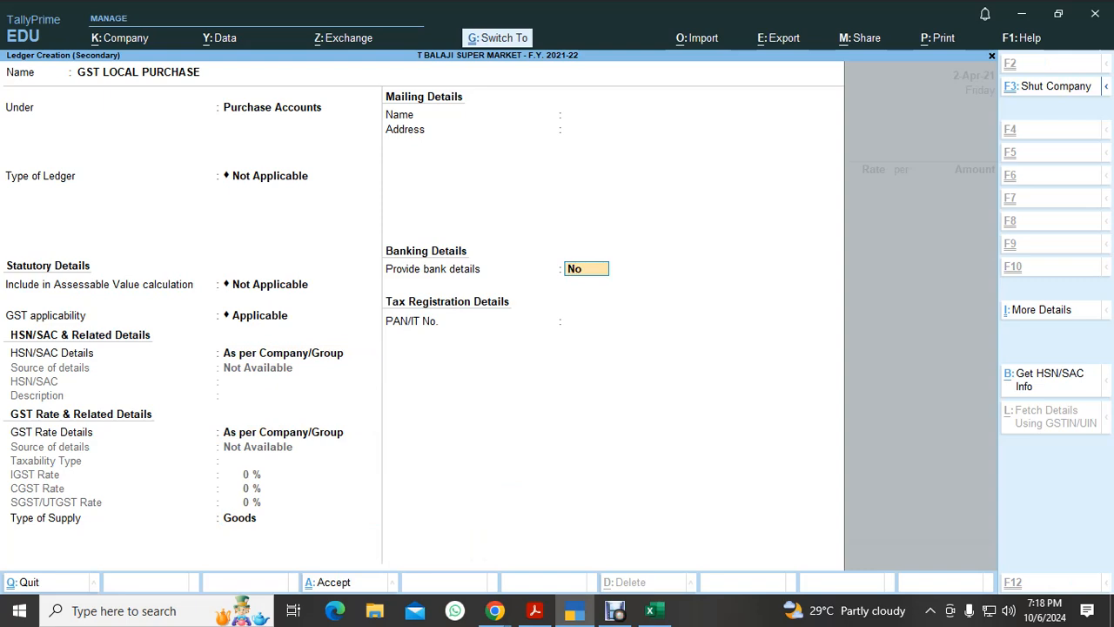
key(ctrl+a)
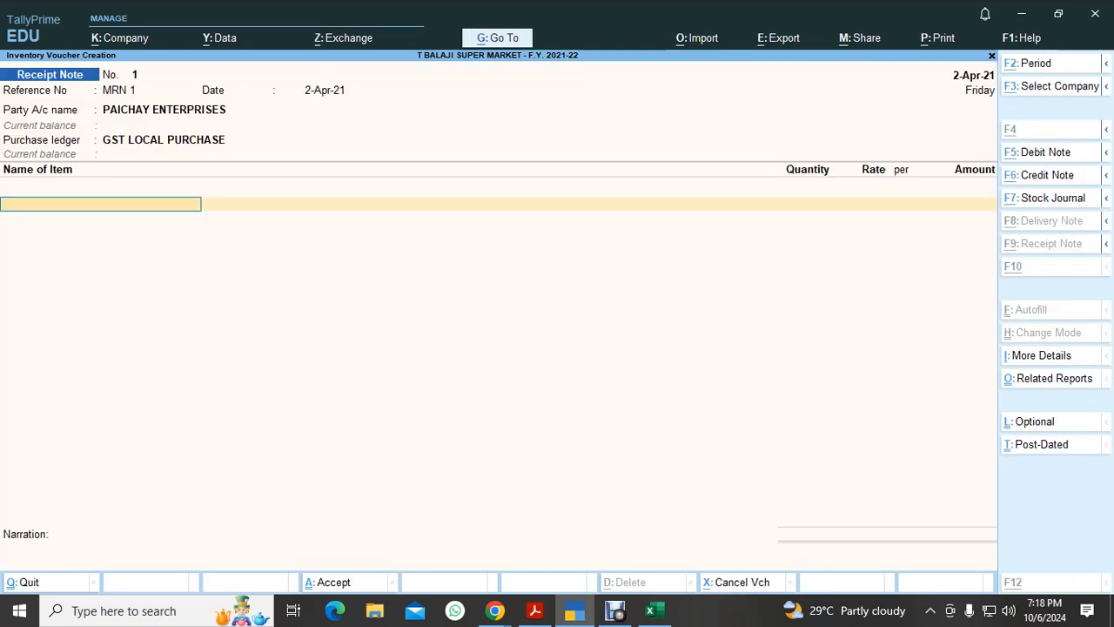
Step: Add the Dettol soap pump from the PDF's Example 1 to the Receipt Note with tracking number MRN 1 and location Katra
key(alt+Tab)
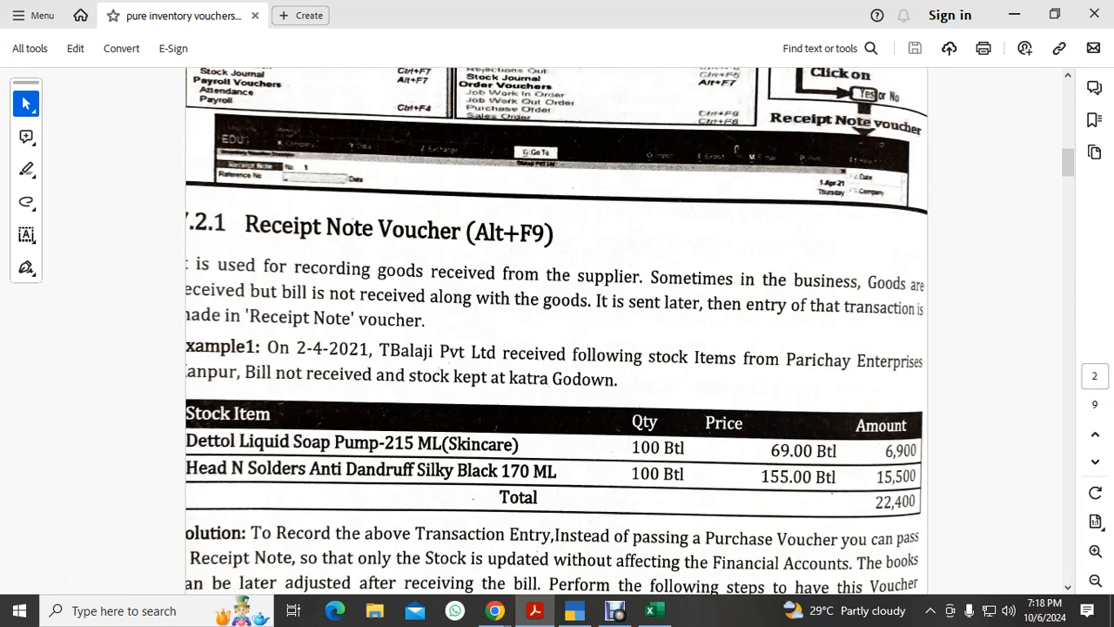
key(alt+Tab)
text(DETT)
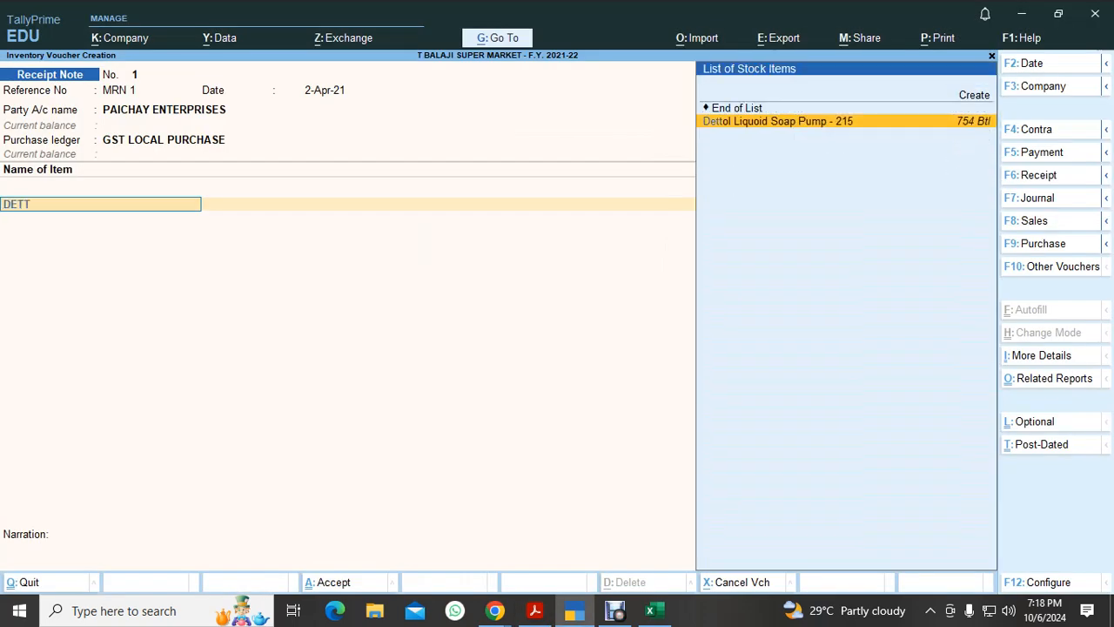
key(Return)
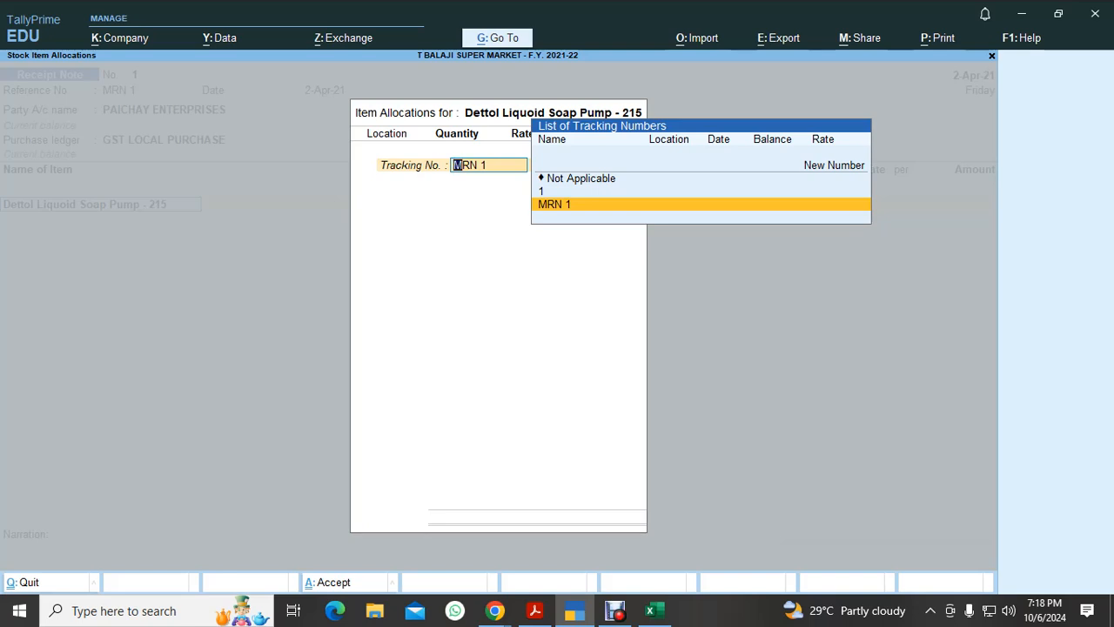
key(Return)
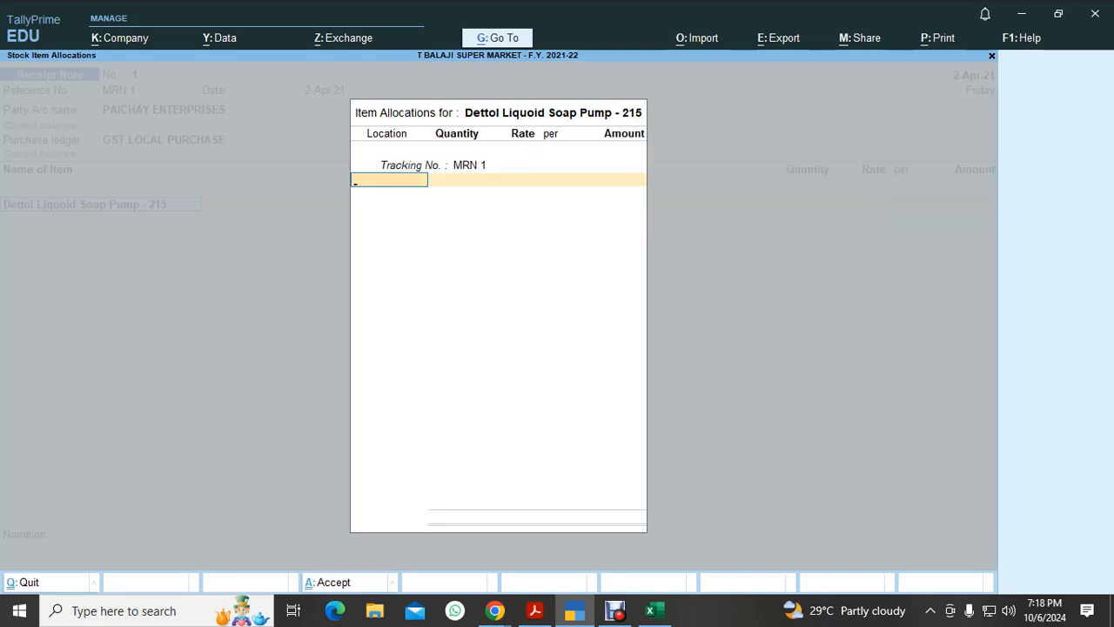
key(alt+Tab)
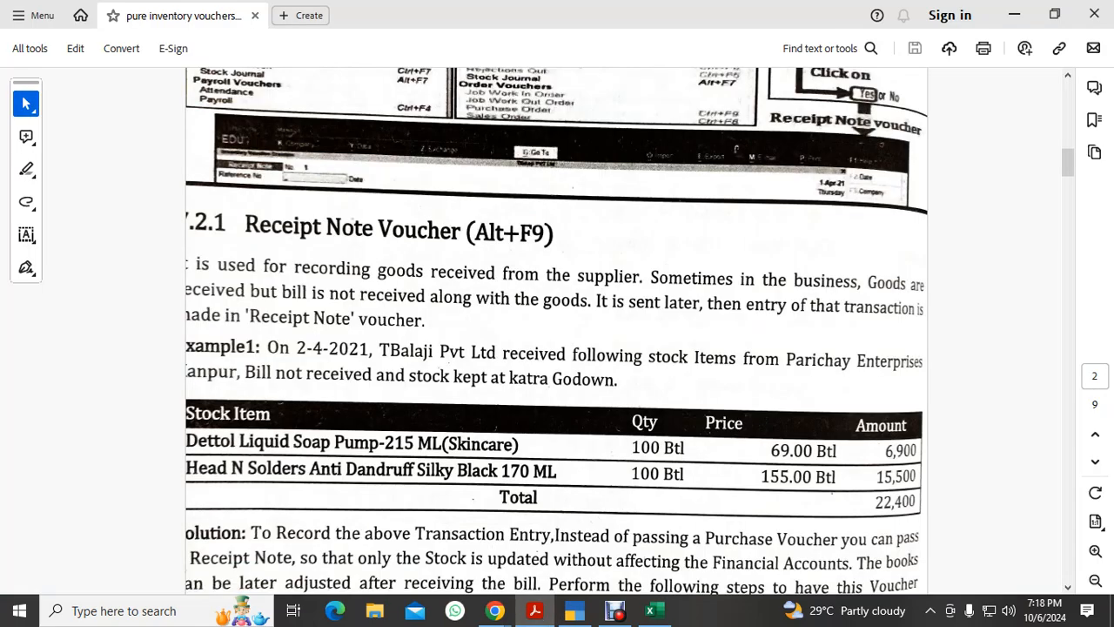
key(alt+Tab)
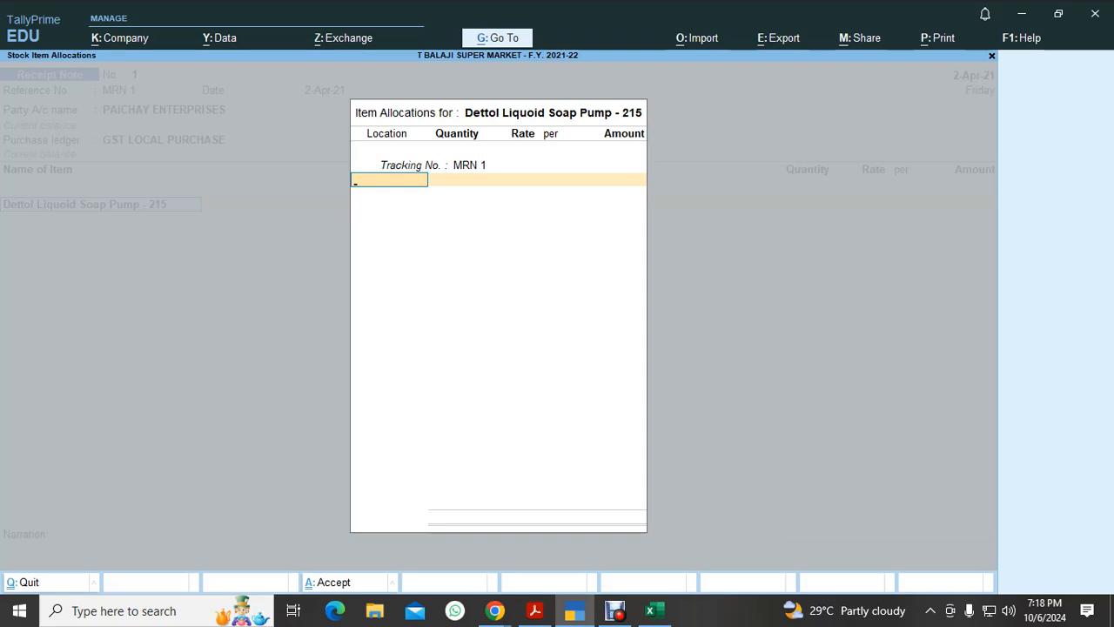
text(KA)
key(Return)
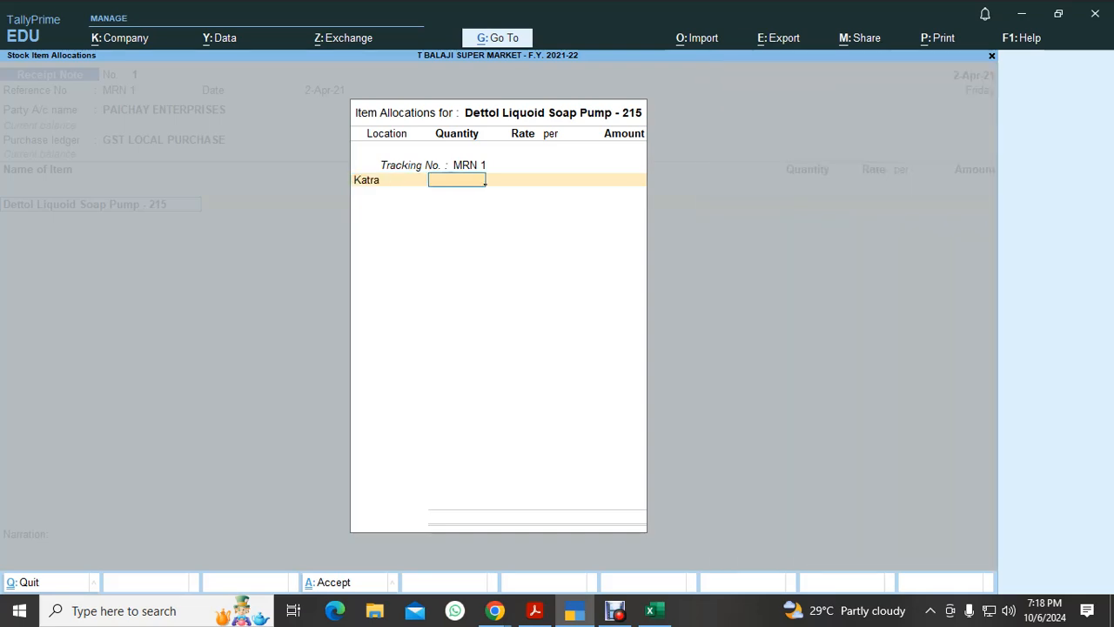
Step: Enter a quantity of 100 Btl for the Dettol item, accept the 69.00 rate against the PDF and finish its allocation
key(alt+Tab)
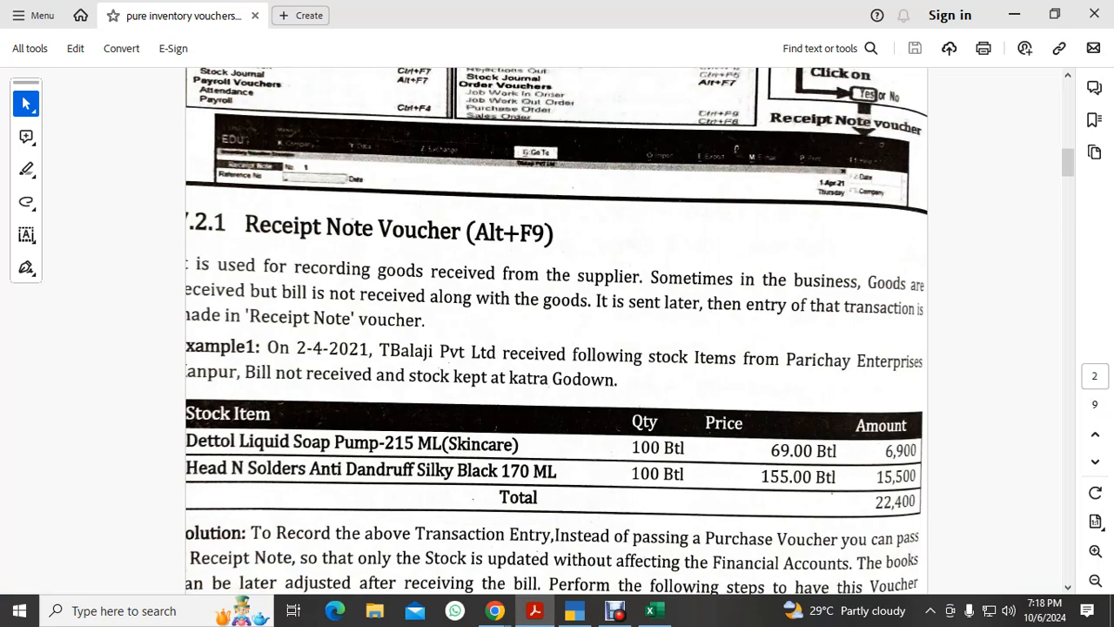
key(alt+Tab)
text(100)
key(Return)
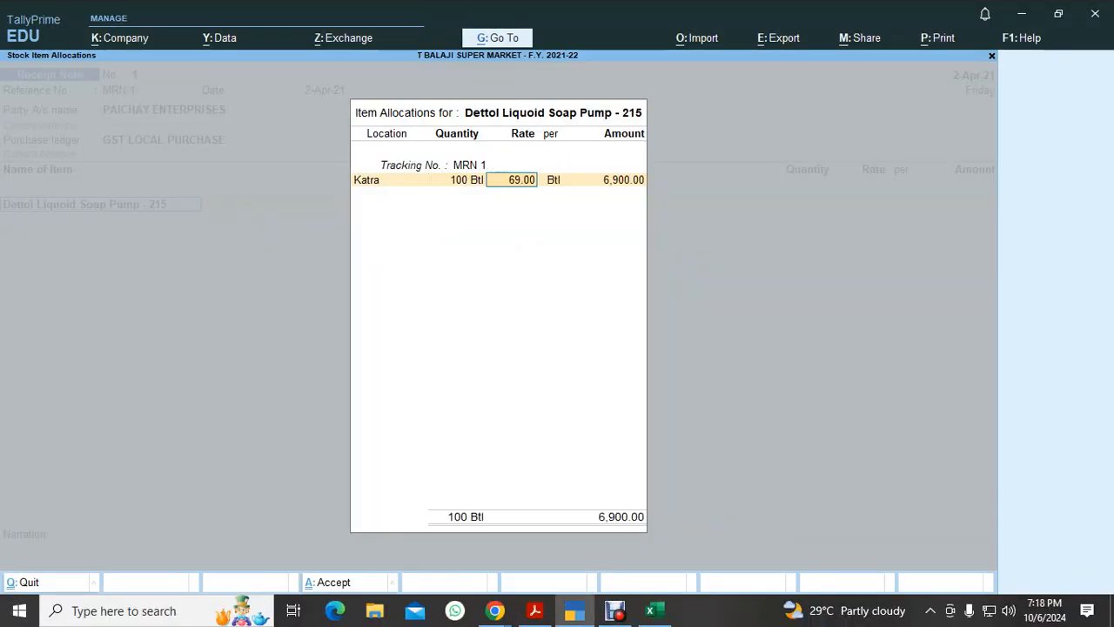
key(alt+Tab)
key(alt+Tab)
key(Return)
key(Return)
key(Return)
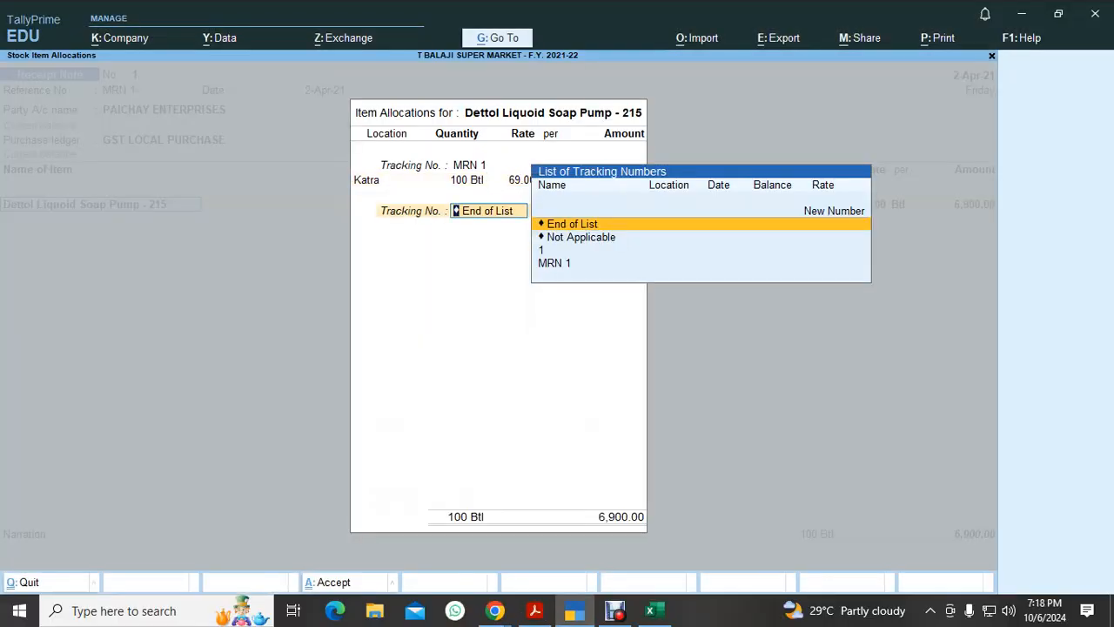
key(Return)
key(Return)
Step: Check the second item in the PDF and add Head and Shoulder with tracking number MRN 1 and location Katra
key(alt+Tab)
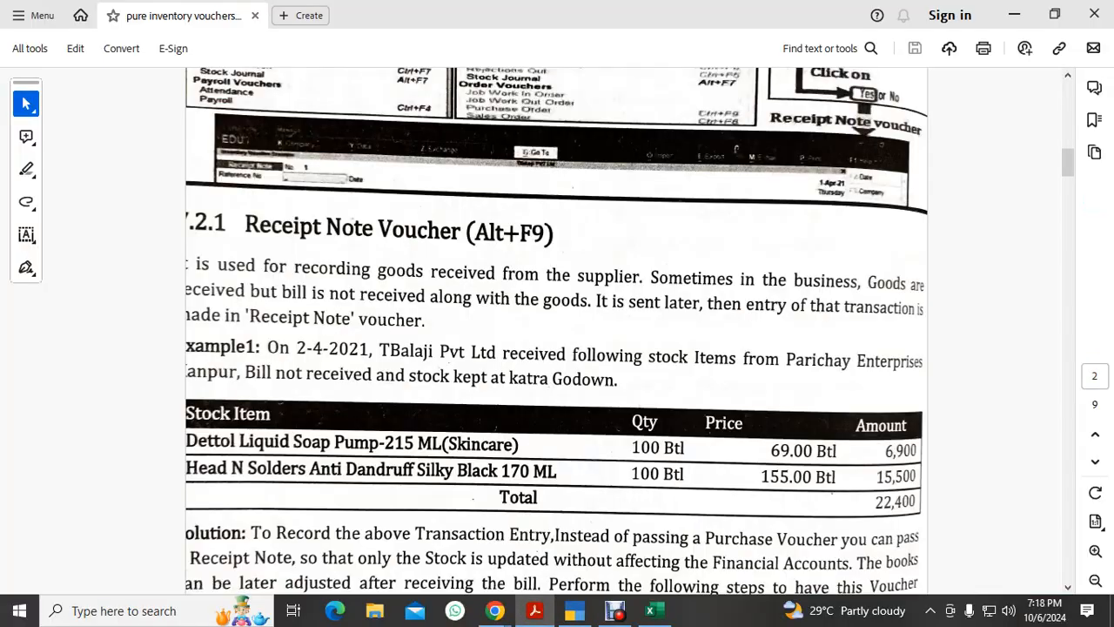
scroll(557, 330, down, 1)
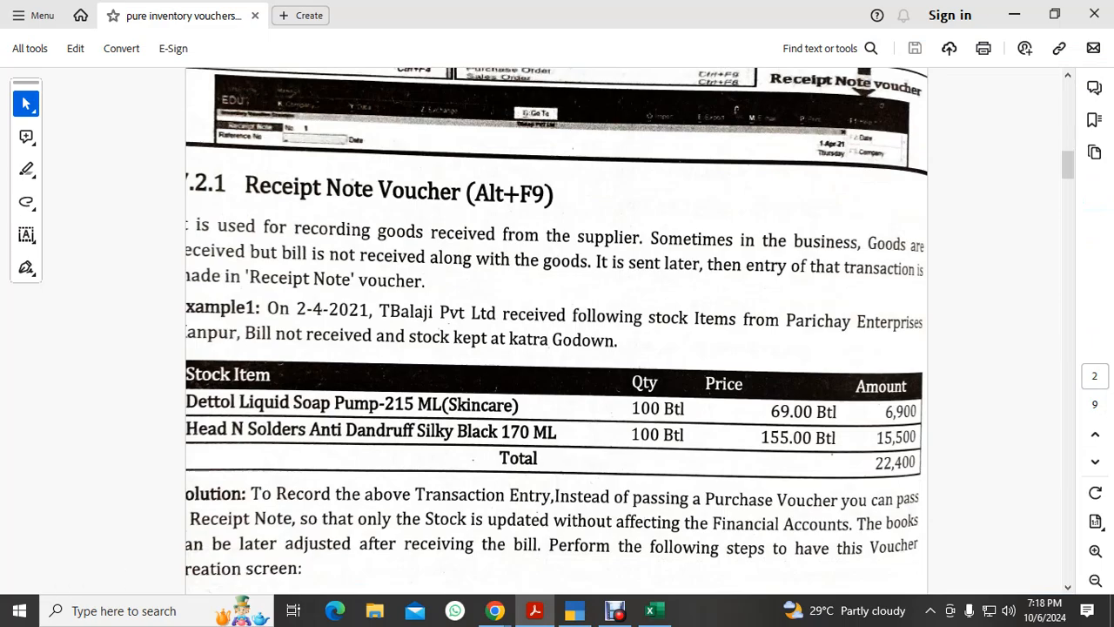
key(alt+Tab)
text(HEA)
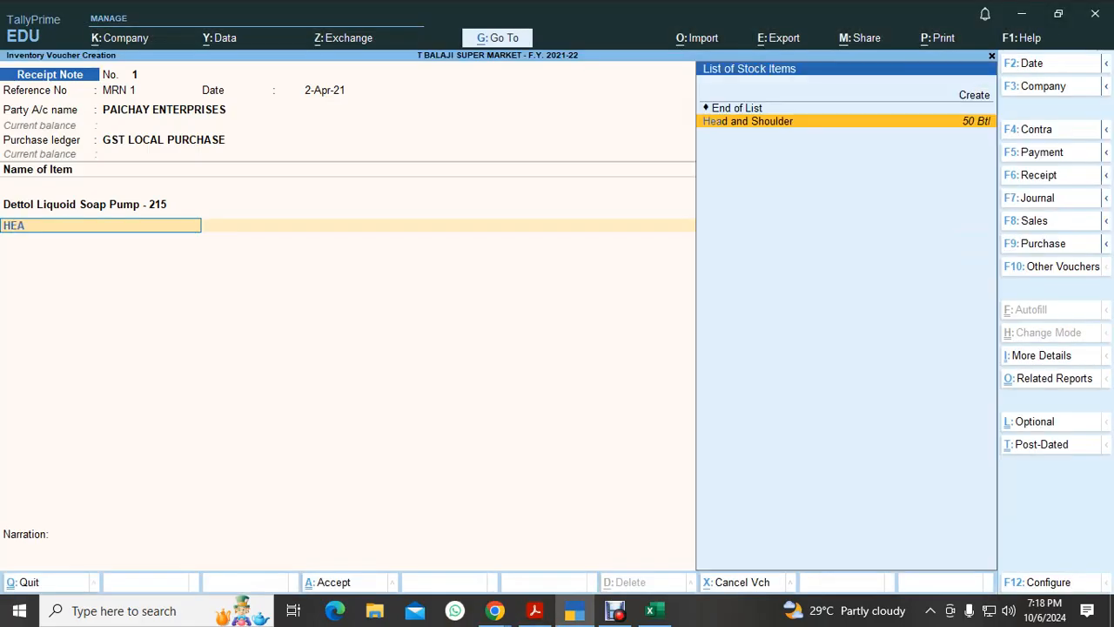
key(Return)
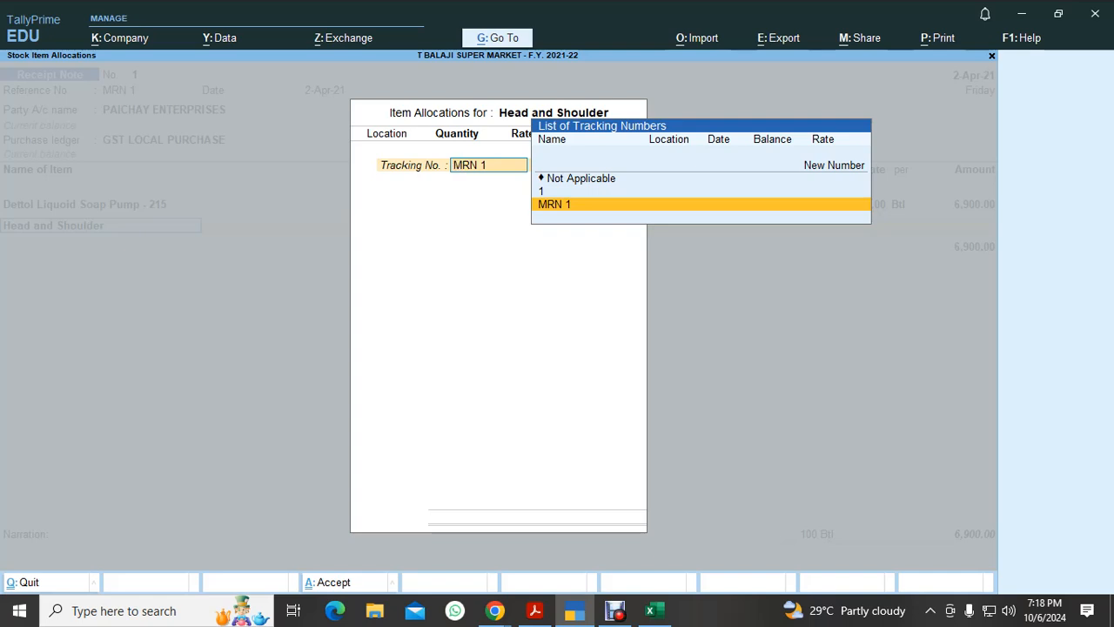
key(Return)
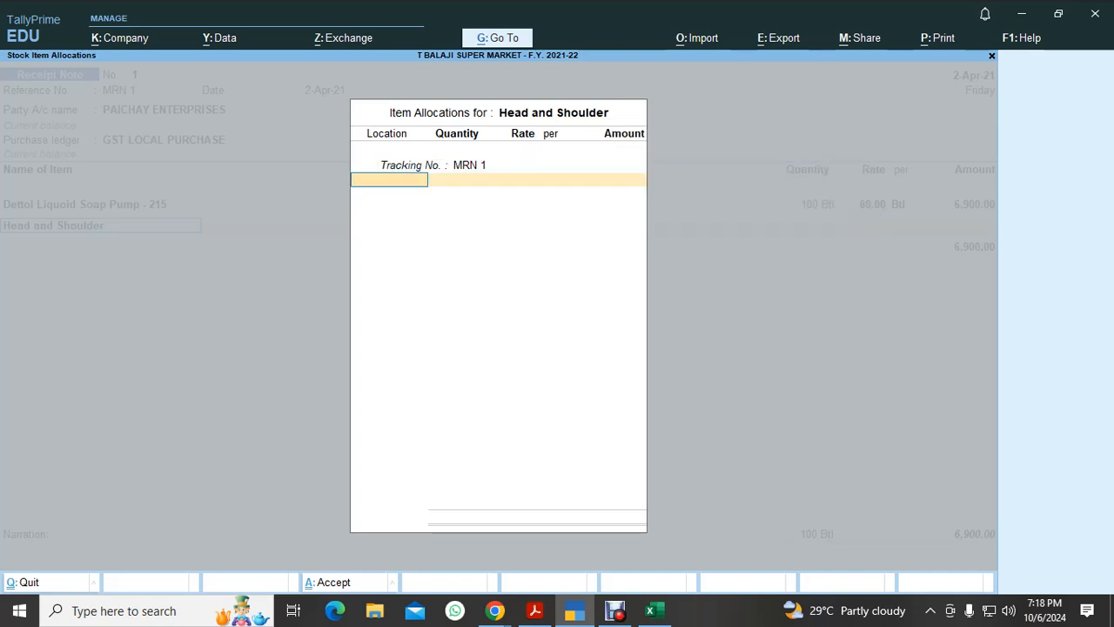
text(ka)
key(Return)
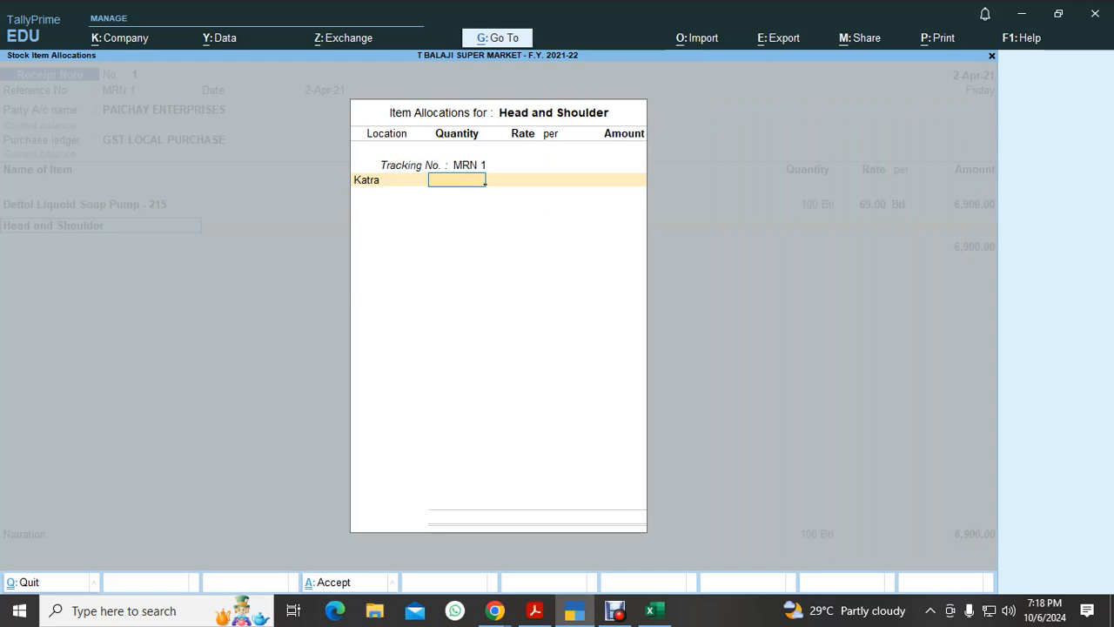
Step: Enter 100 Btl for Head and Shoulder as in the PDF, accept the 155.00 rate and finish its allocation
key(alt+Tab)
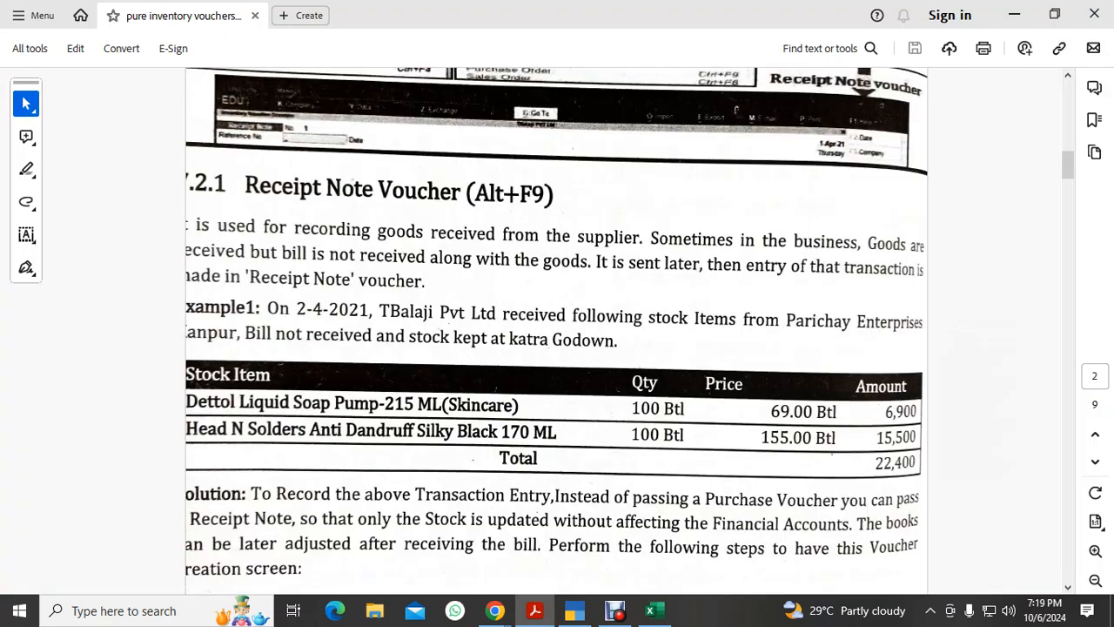
key(alt+Tab)
text(100)
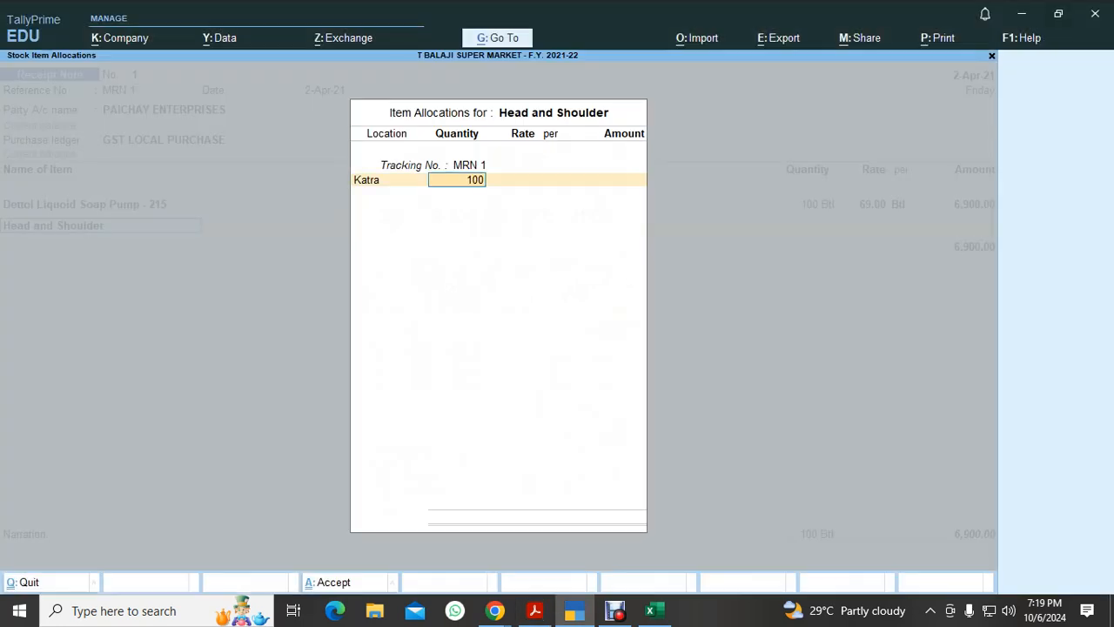
key(Return)
key(Return)
key(Return)
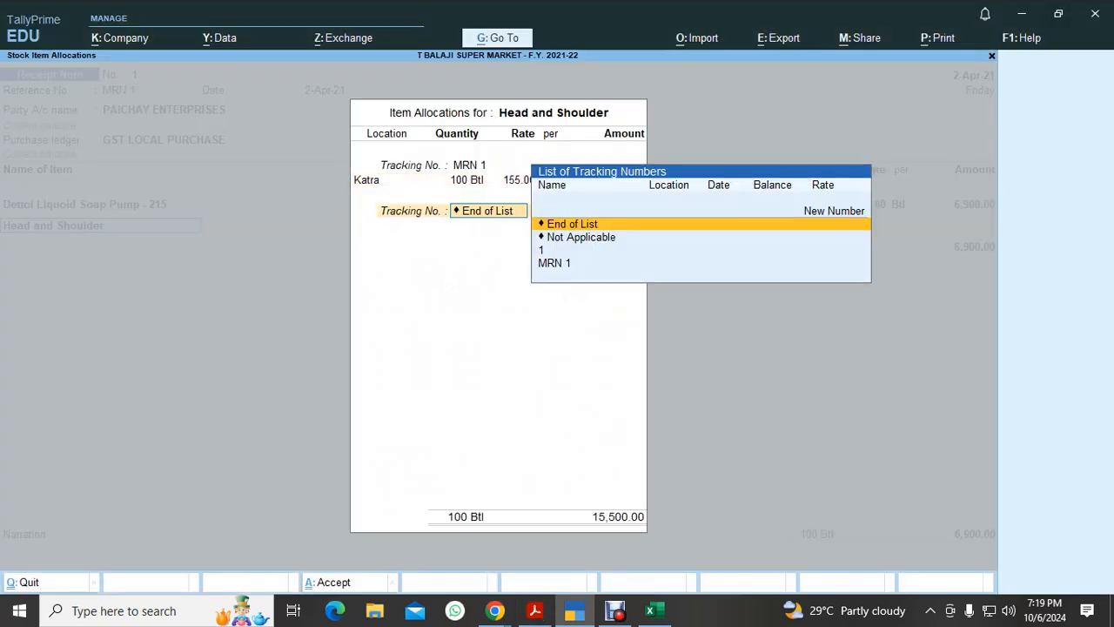
key(Return)
key(Return)
key(Return)
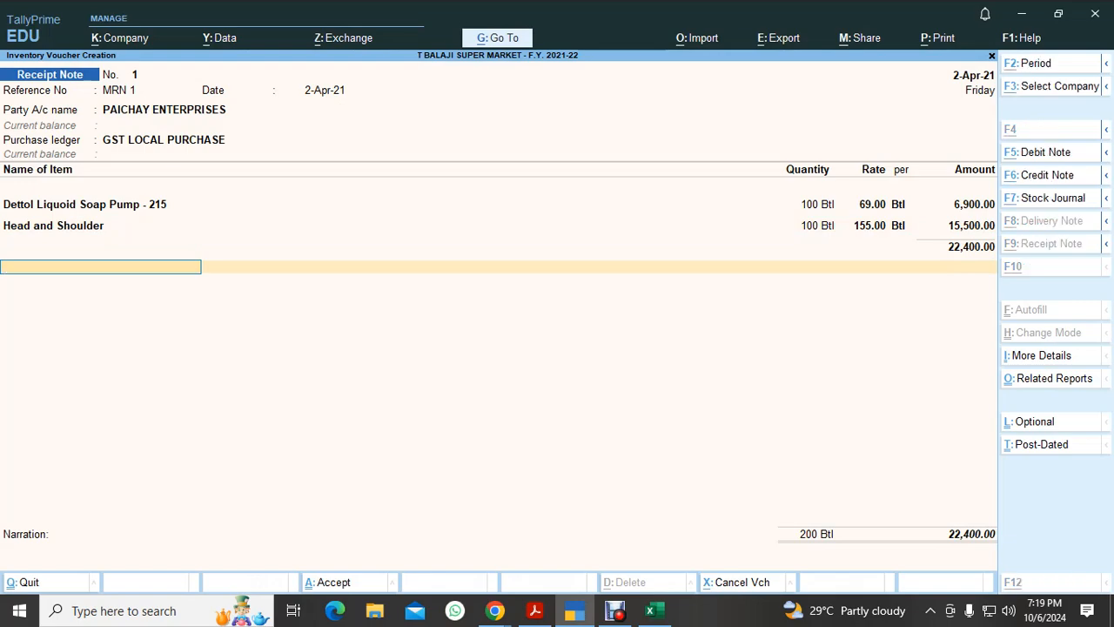
Step: Compare the voucher with Example 1 in the PDF, end the item list, leave the narration blank and save the Receipt Note
key(alt+Tab)
key(alt+Tab)
key(alt+Tab)
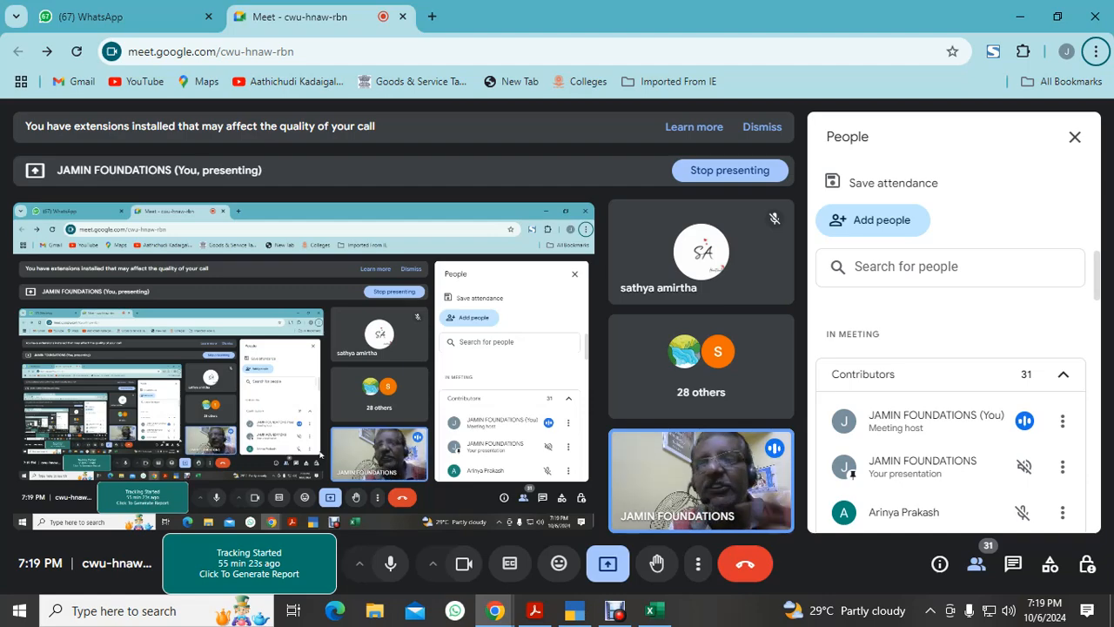
key(alt+Tab)
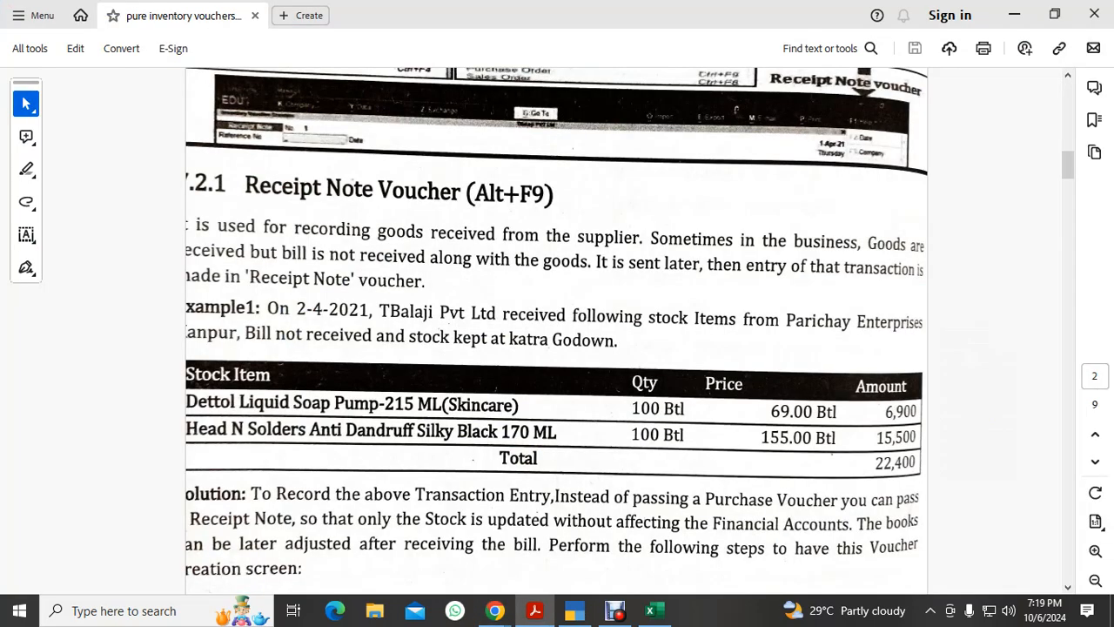
key(alt+Tab)
key(alt+Tab)
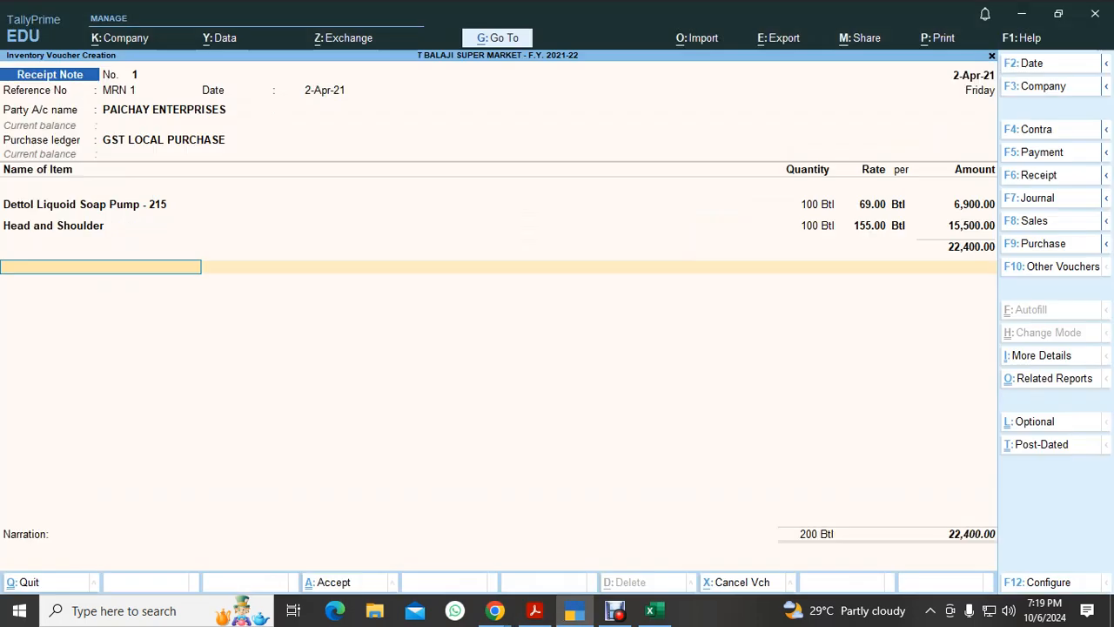
key(Return)
key(Return)
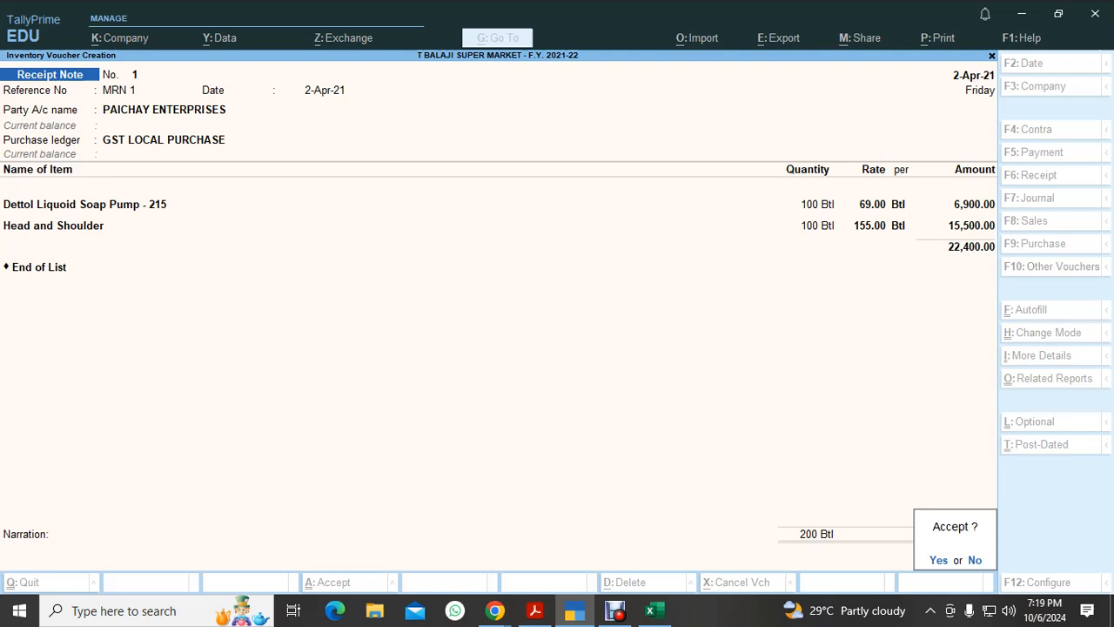
key(Return)
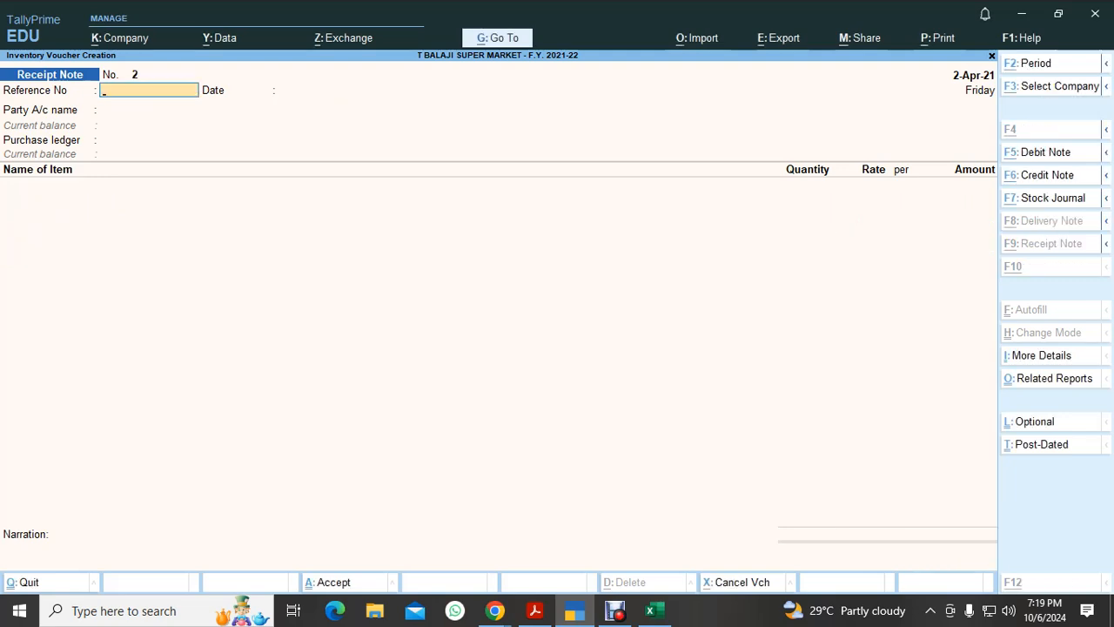
Step: Switch to the PDF and move on to the page showing the Profit & Loss and Balance Sheet reports for the Receipt Note
key(alt+Tab)
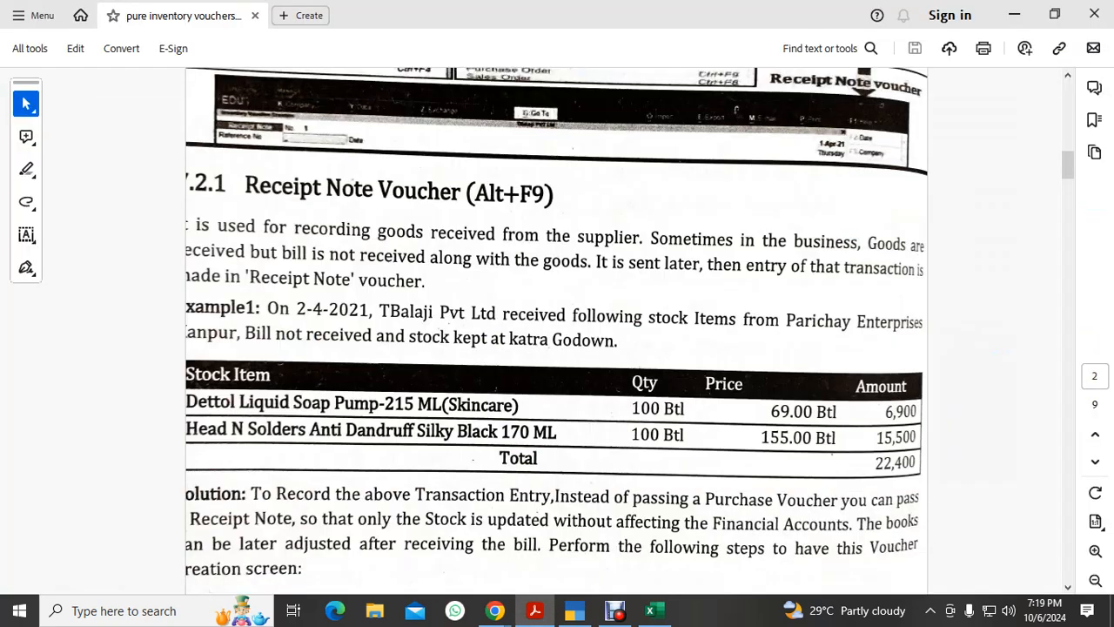
scroll(557, 331, down, 5)
scroll(557, 331, down, 5)
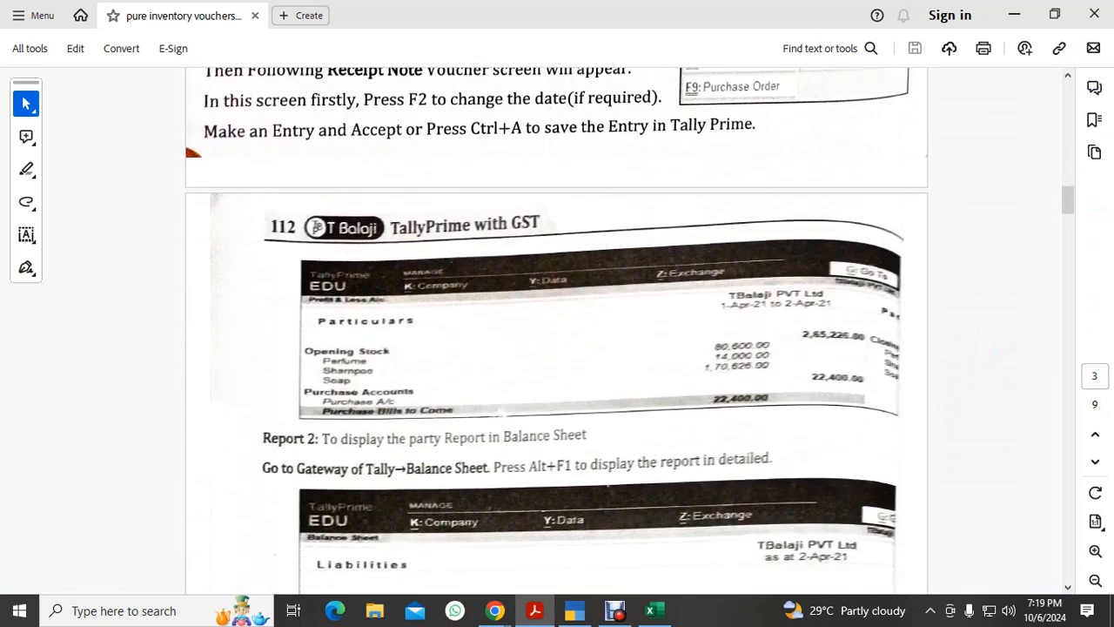
Step: Read the Rejections Out Voucher section and Example 2 in the PDF, comparing it with the blank voucher in TallyPrime
scroll(557, 331, down, 5)
scroll(557, 331, down, 1)
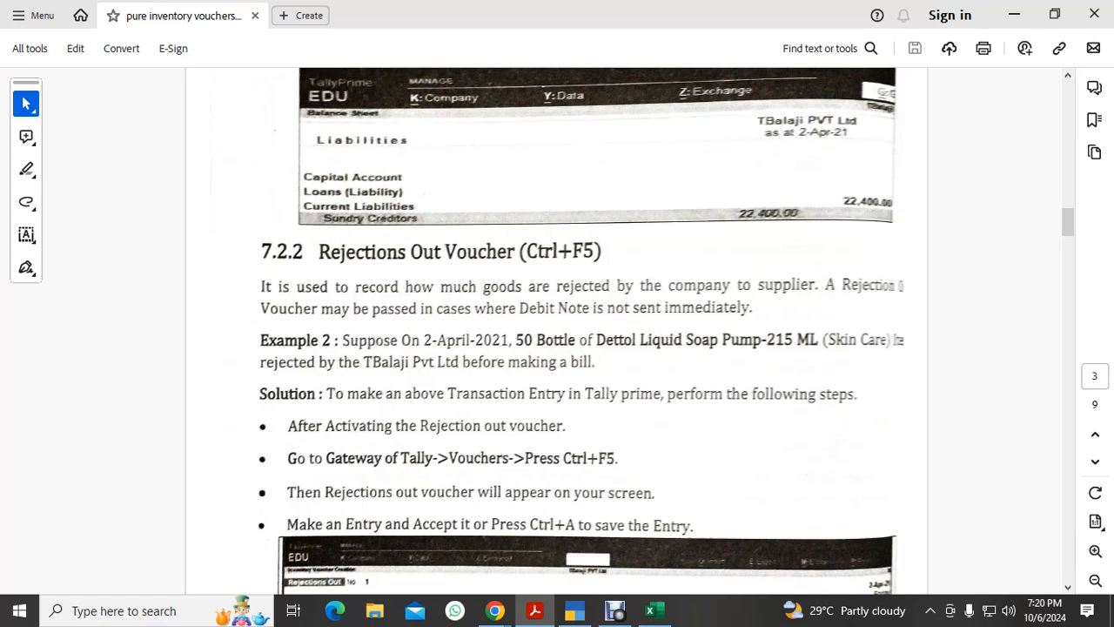
key(alt+Tab)
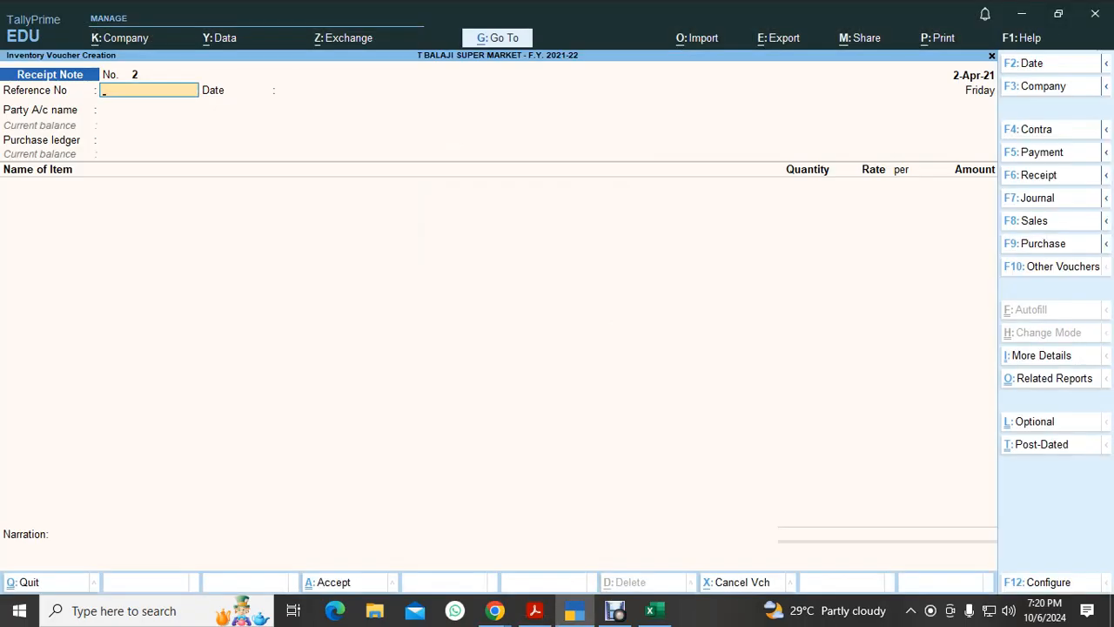
key(alt)
key(alt+Tab)
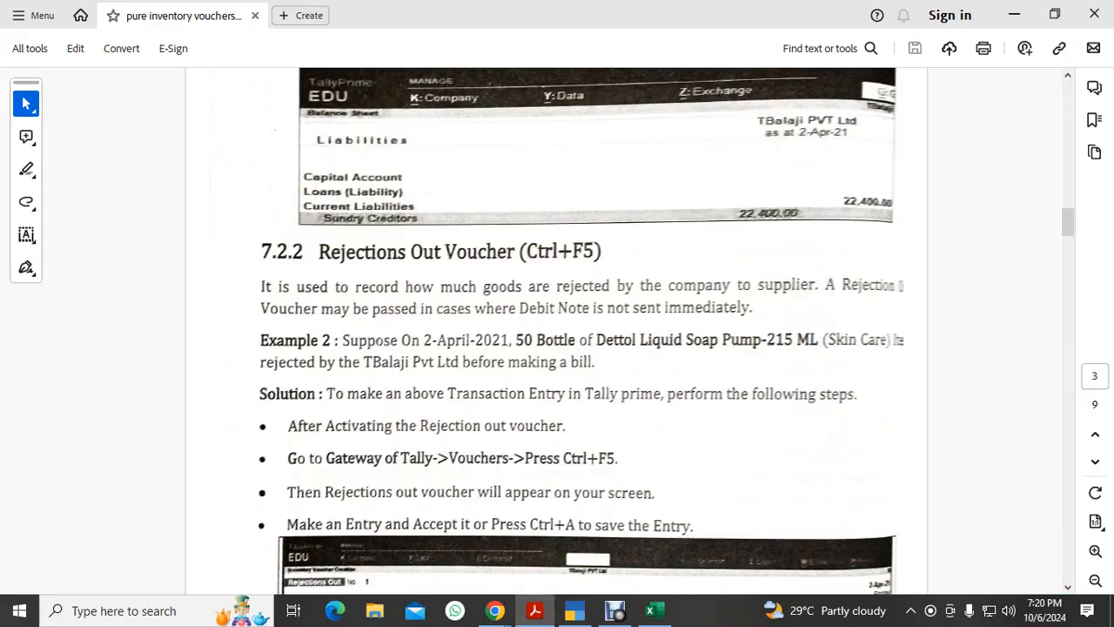
Step: Return to TallyPrime, switch the voucher type to Rejections Out and activate it
key(alt+Tab)
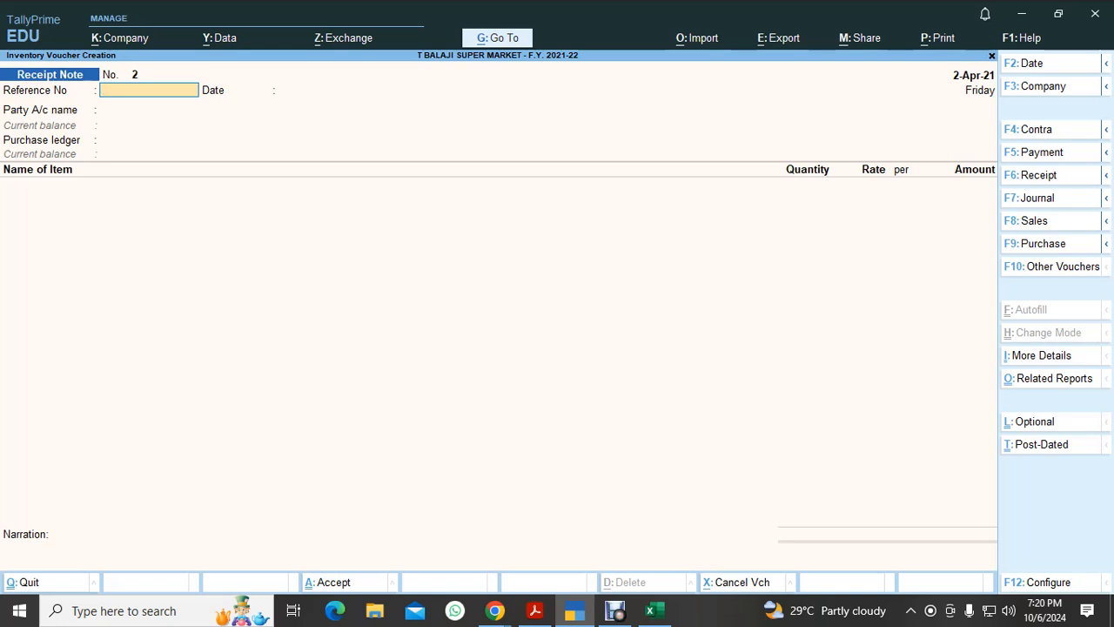
key(ctrl)
key(F10)
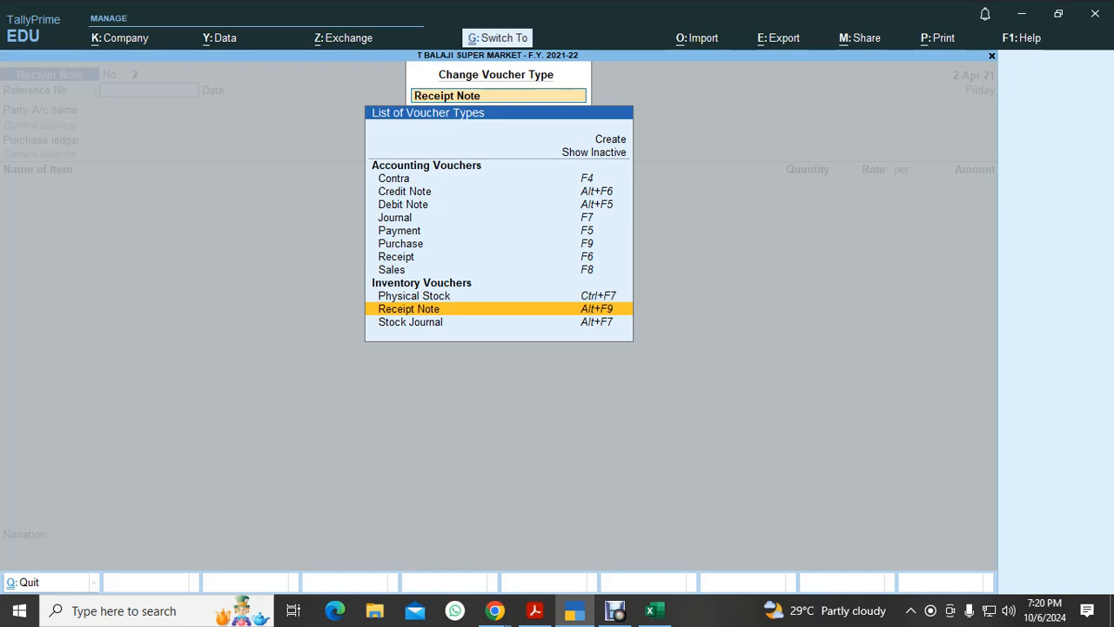
key(ctrl+F5)
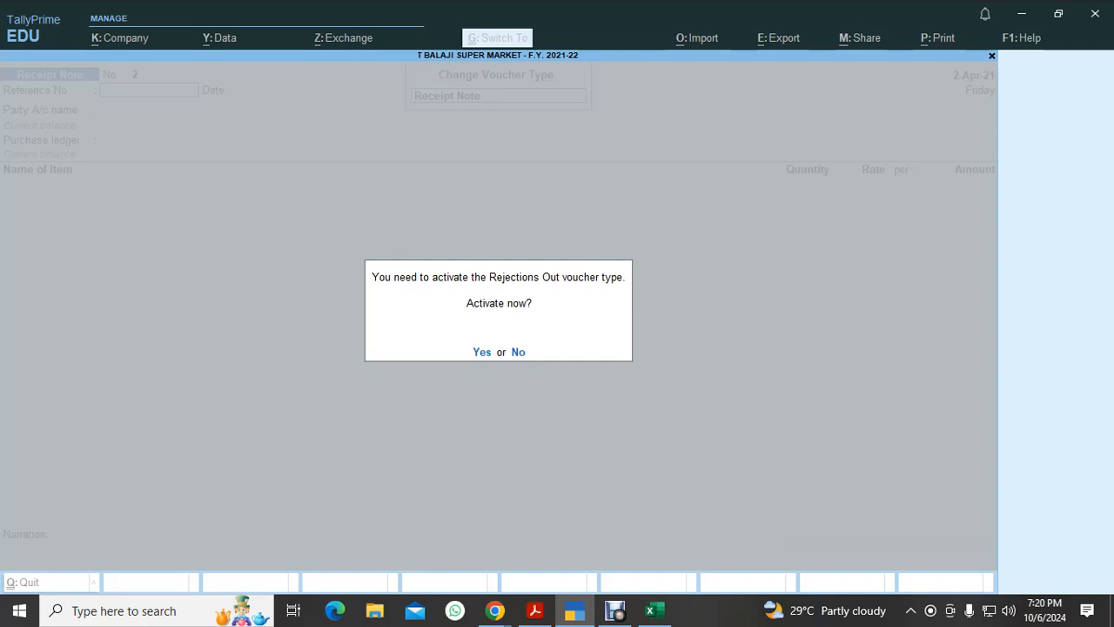
key(y)
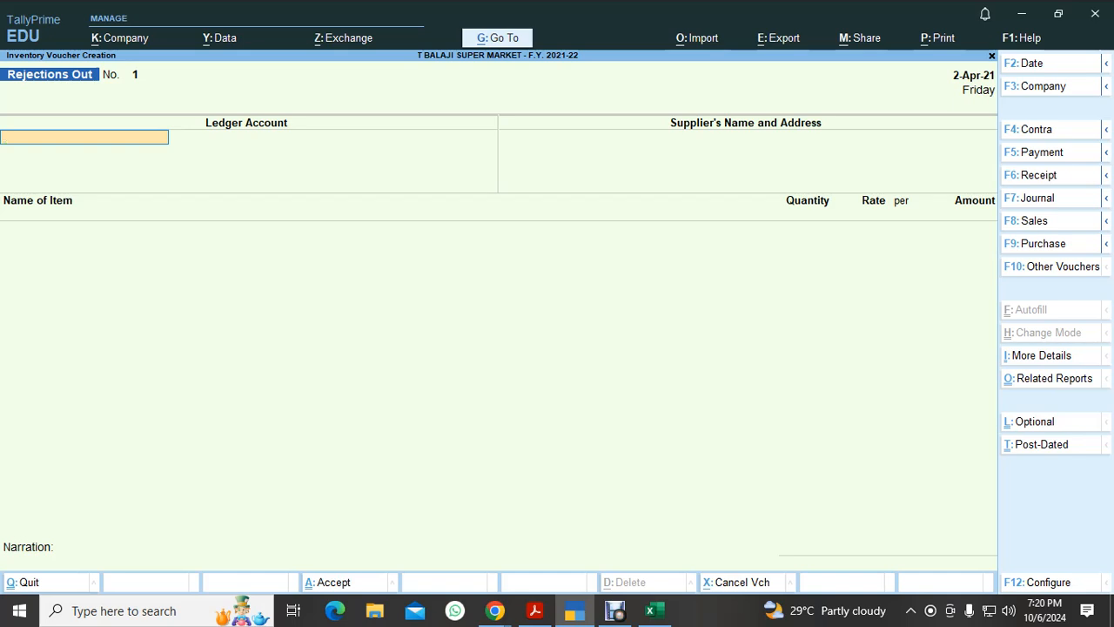
Step: Select PAICHAY ENTERPRISES as the ledger account and accept its supplier name and address details
text(Pa)
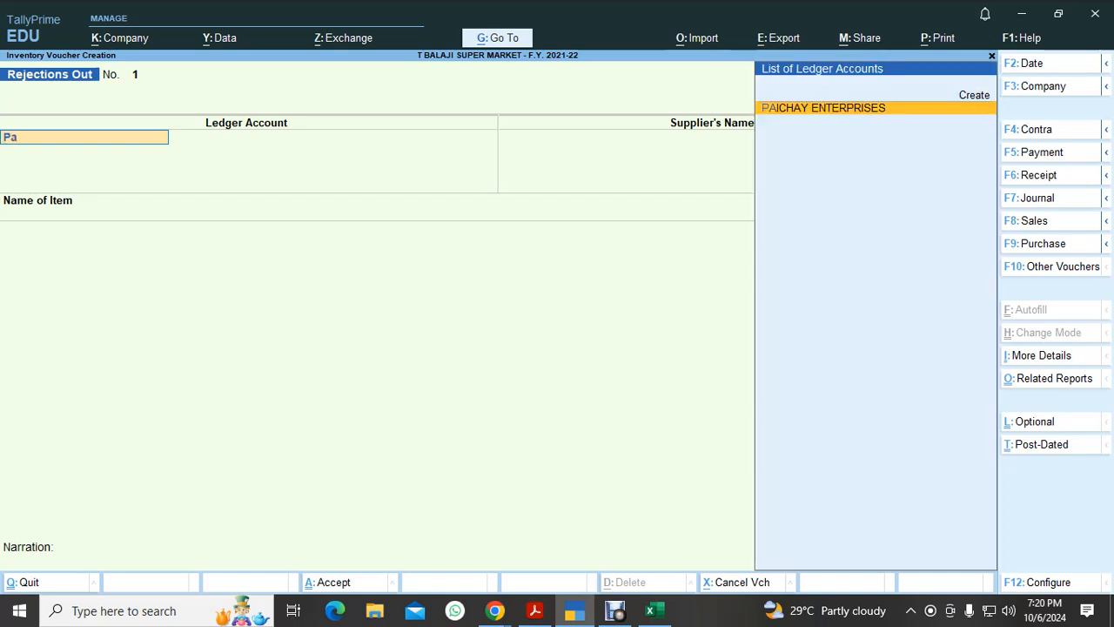
key(Return)
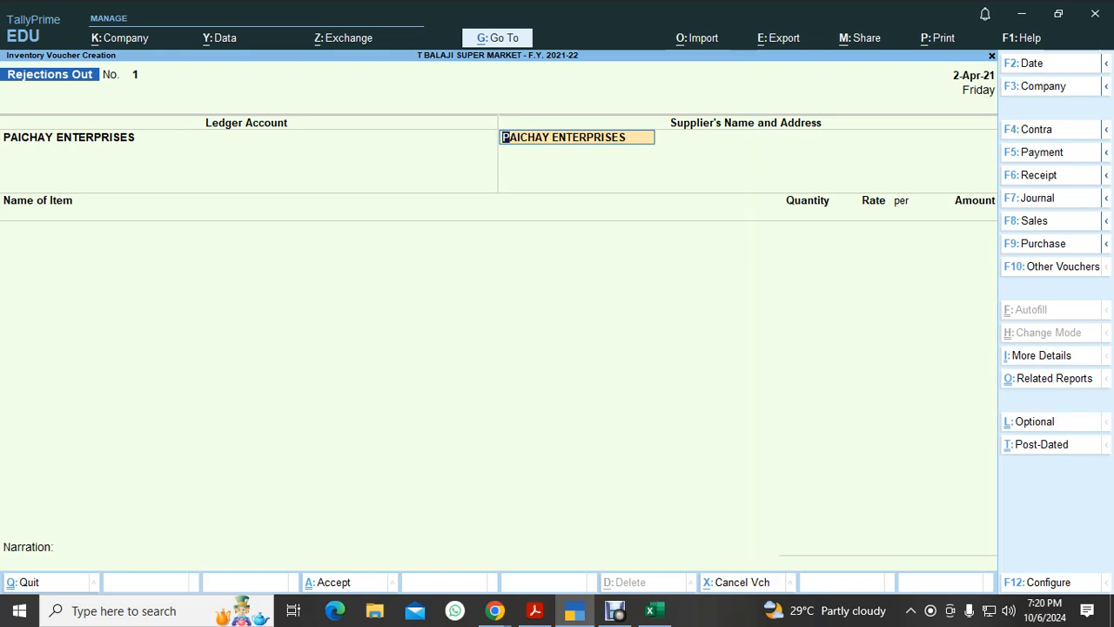
key(Return)
key(Return)
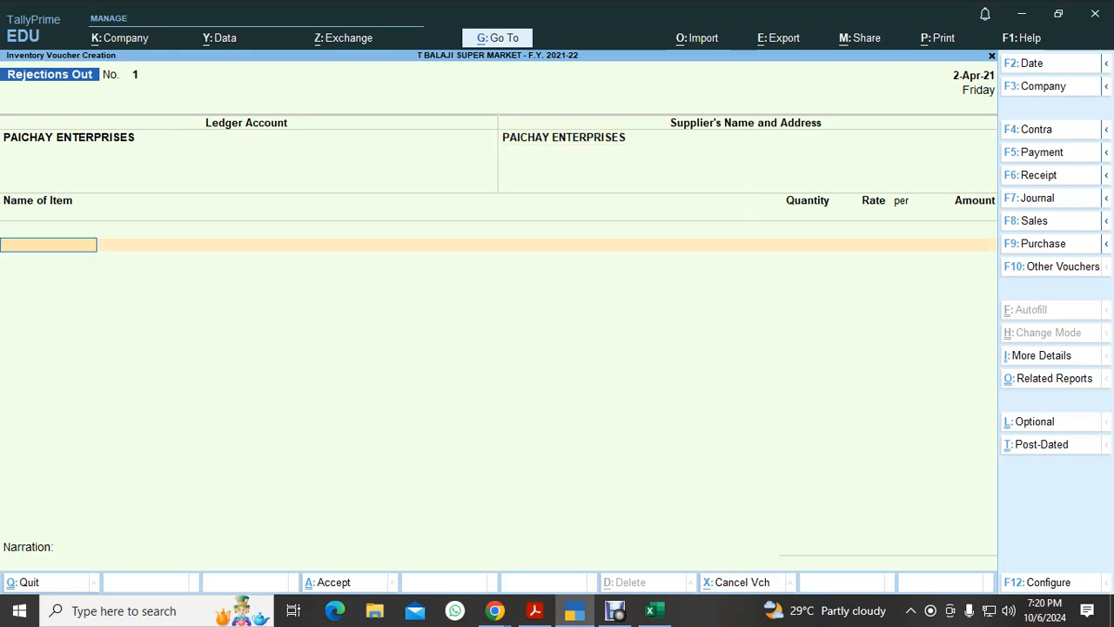
Step: Check the rejected item in the PDF's Example 2 and add Dettol Liquoid Soap Pump - 215 with tracking number MRN 1 and location Katra
key(alt+Tab)
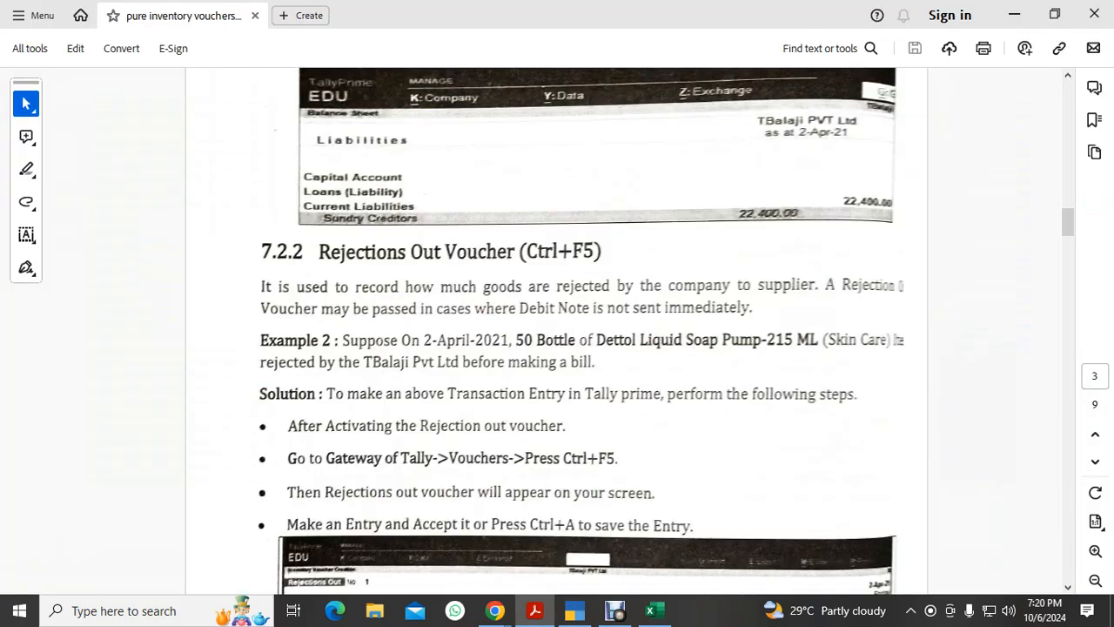
key(alt+Tab)
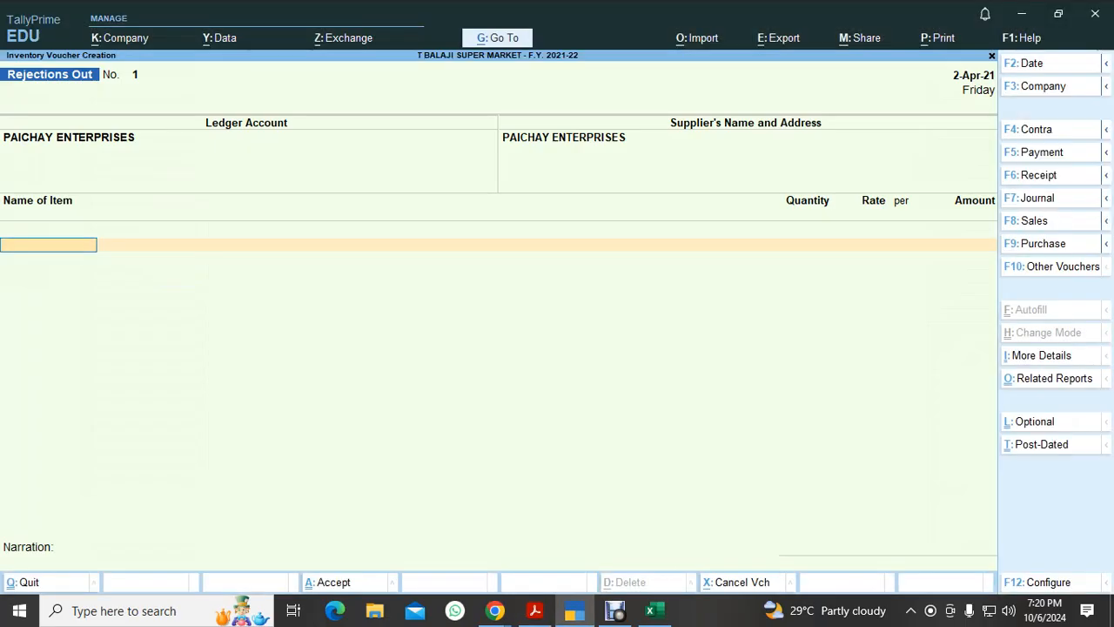
text(Dett)
key(Return)
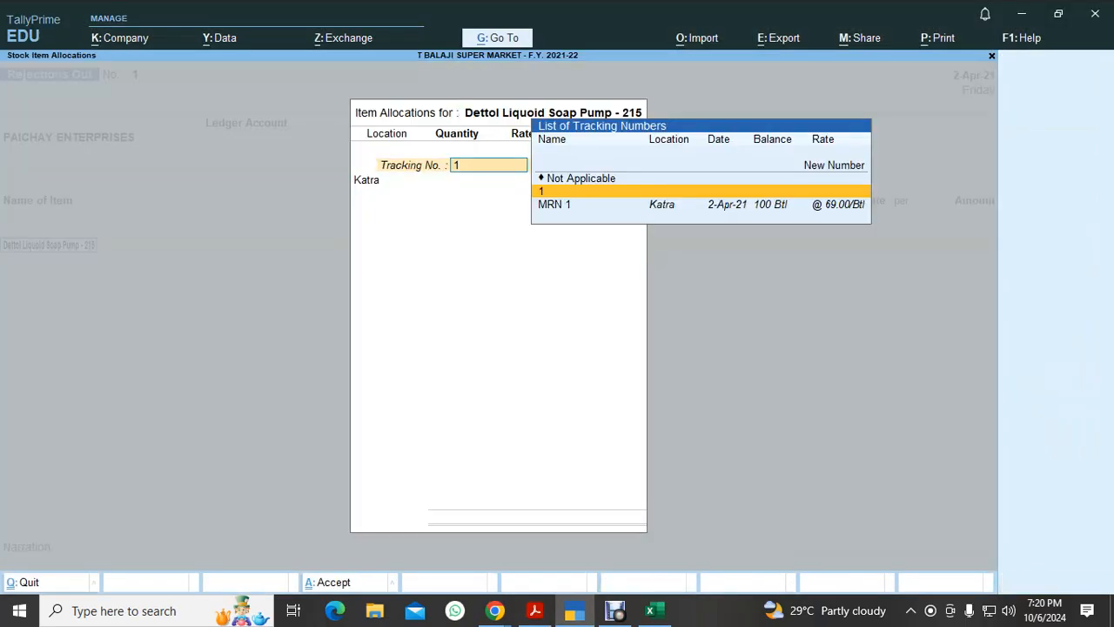
key(Down)
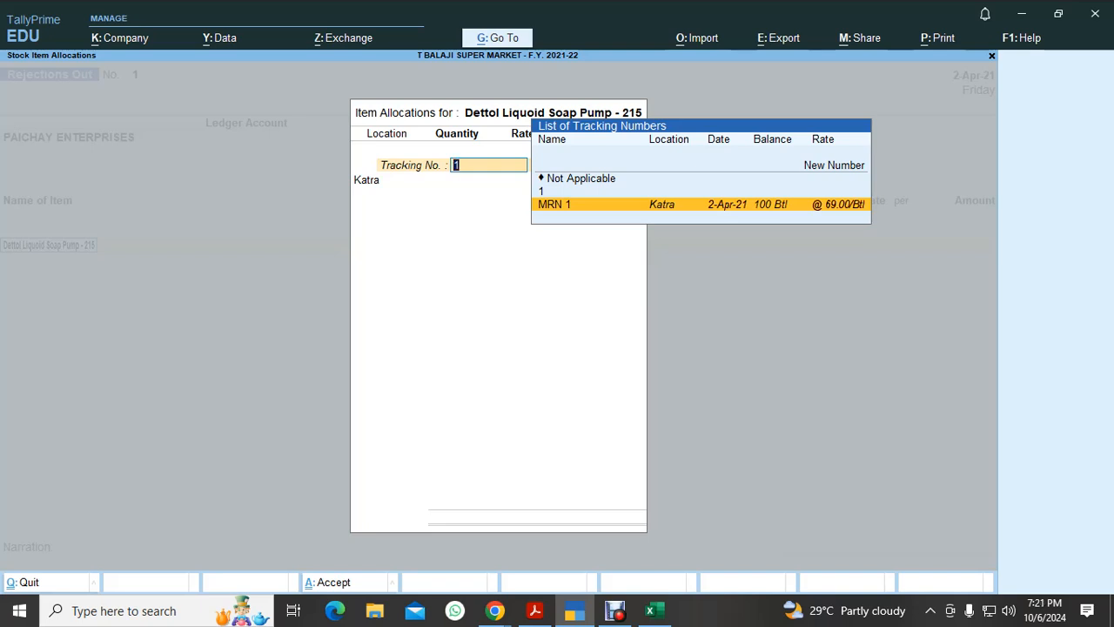
key(Return)
key(Return)
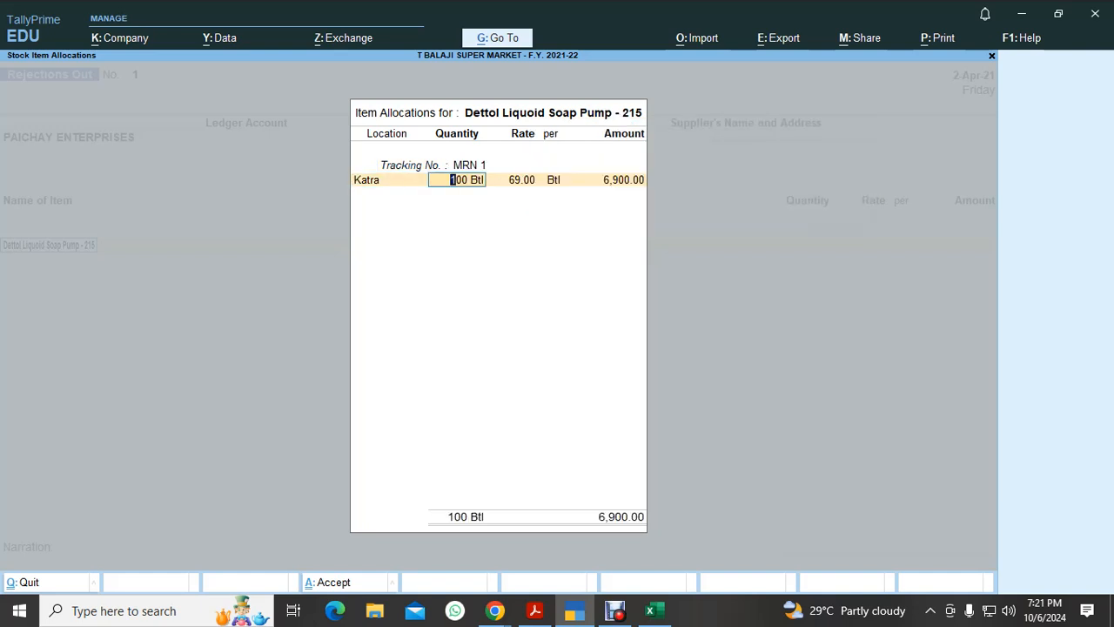
Step: Set the rejected quantity to 50 Btl and accept the 69.00 rate per Btl and the amount
text(50)
key(Return)
key(Return)
key(Return)
key(Return)
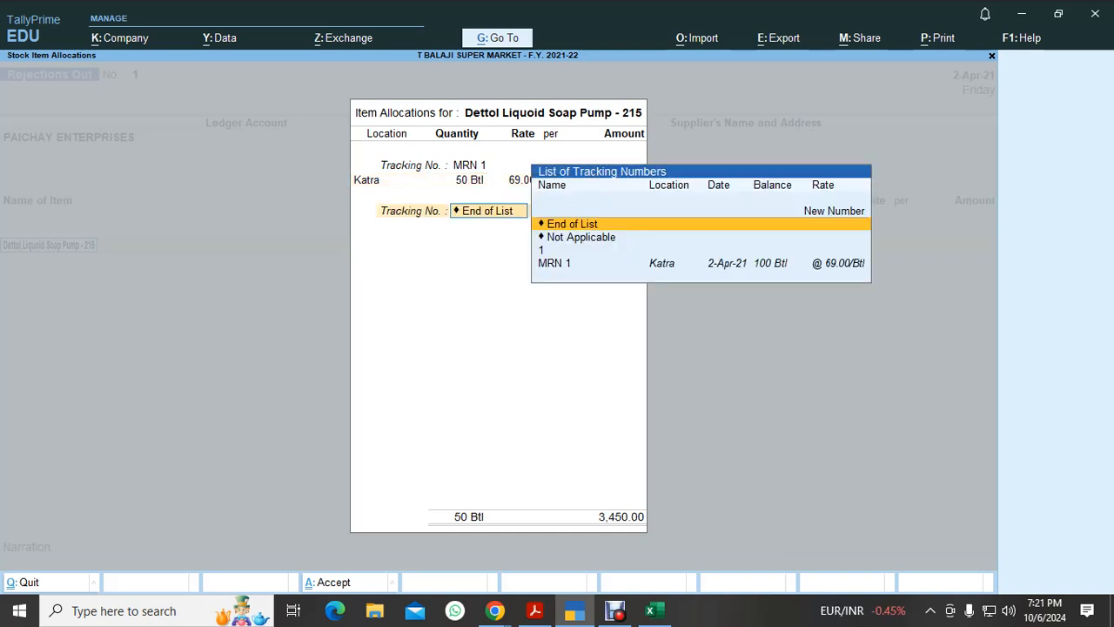
Step: End the tracking and item lists, leave the narration blank and save the Rejections Out voucher
key(Return)
key(Return)
key(Return)
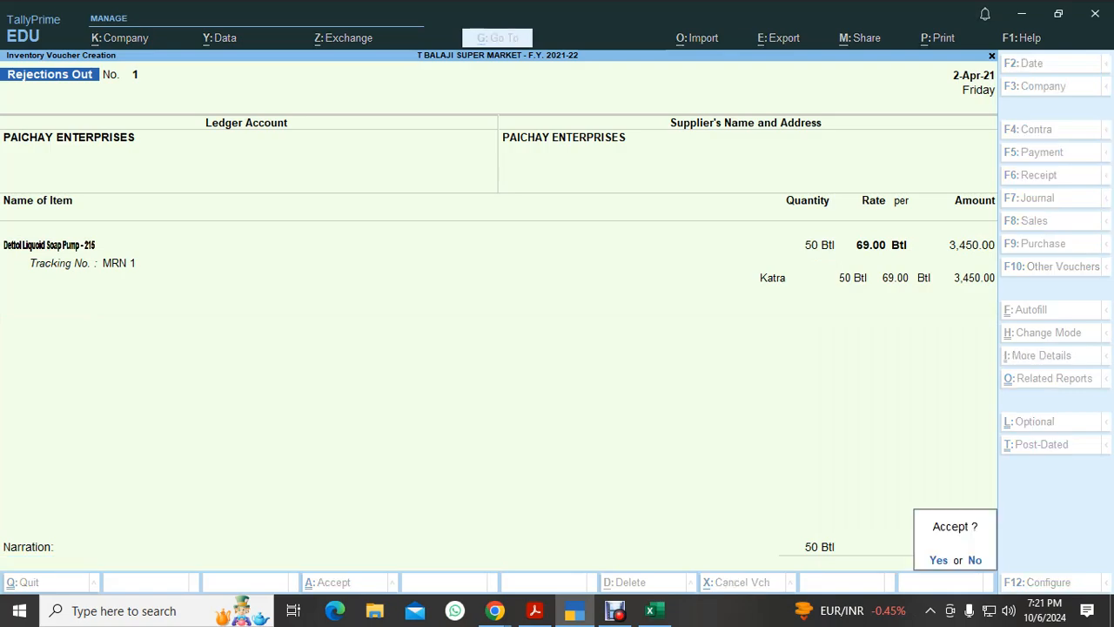
key(Return)
Step: Switch to the PDF and review Example 1's stock item table, the report pages and the sample Rejections Out entry
key(alt+Tab)
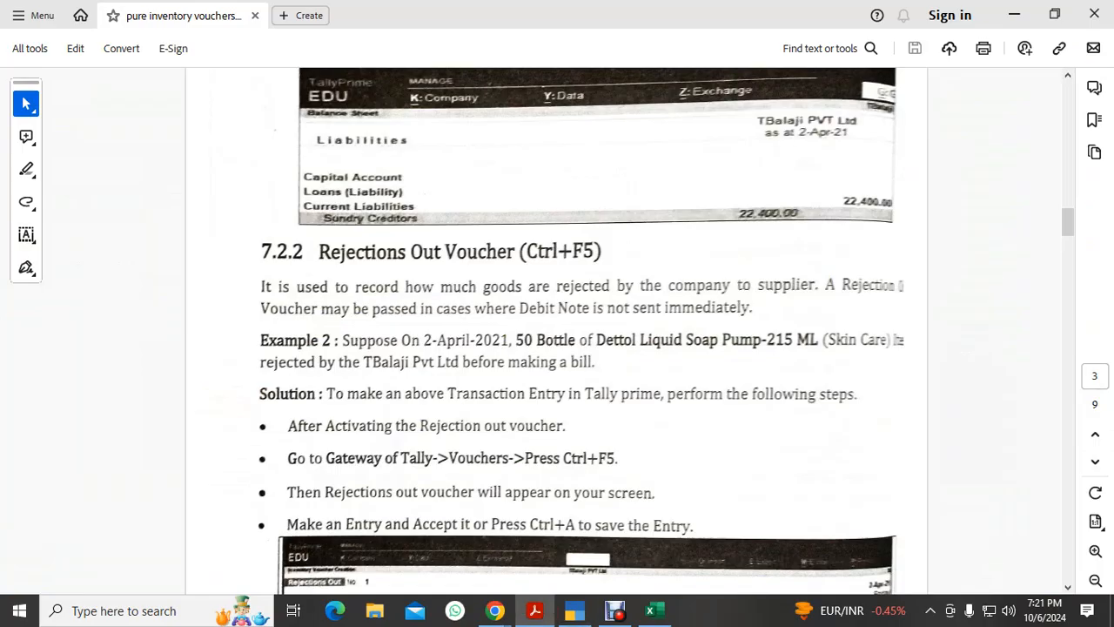
scroll(581, 331, up, 3)
scroll(557, 331, up, 15)
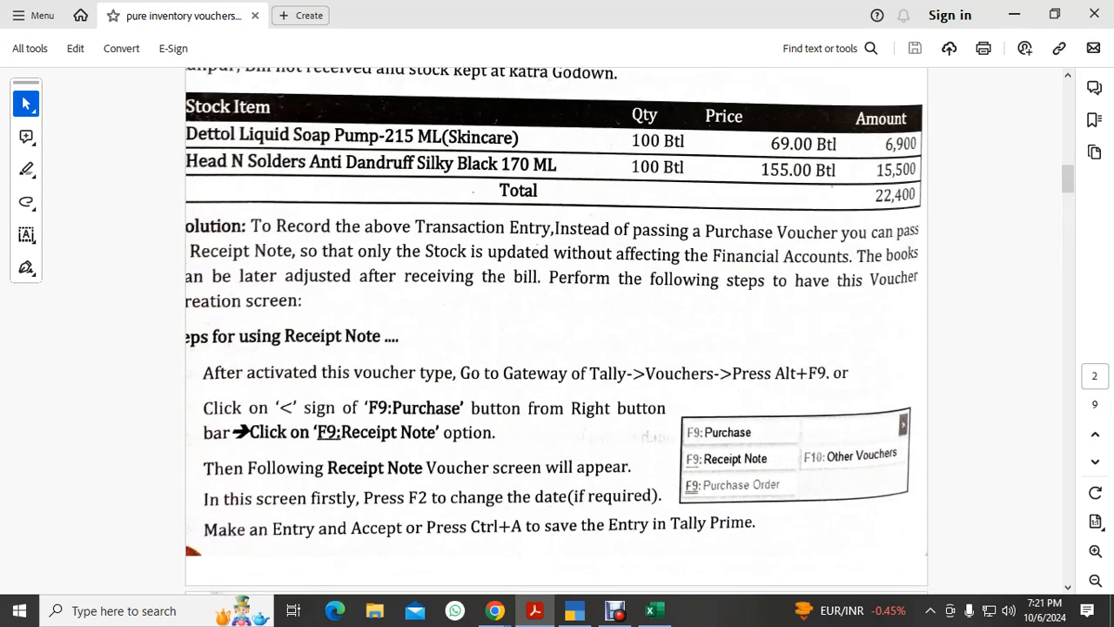
scroll(557, 343, up, 1)
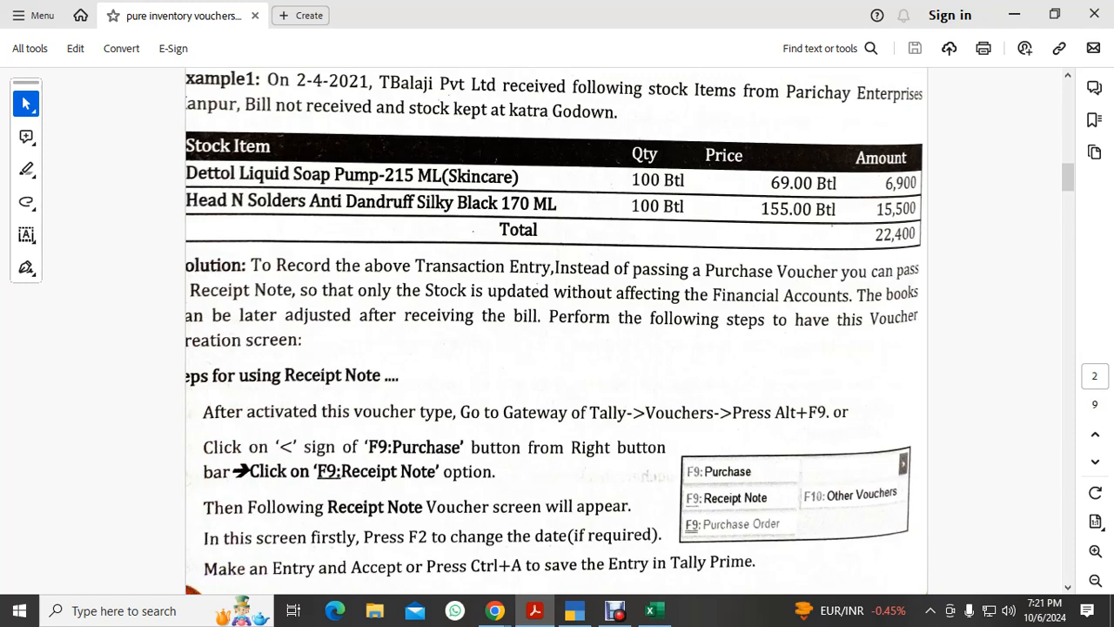
scroll(557, 331, down, 1)
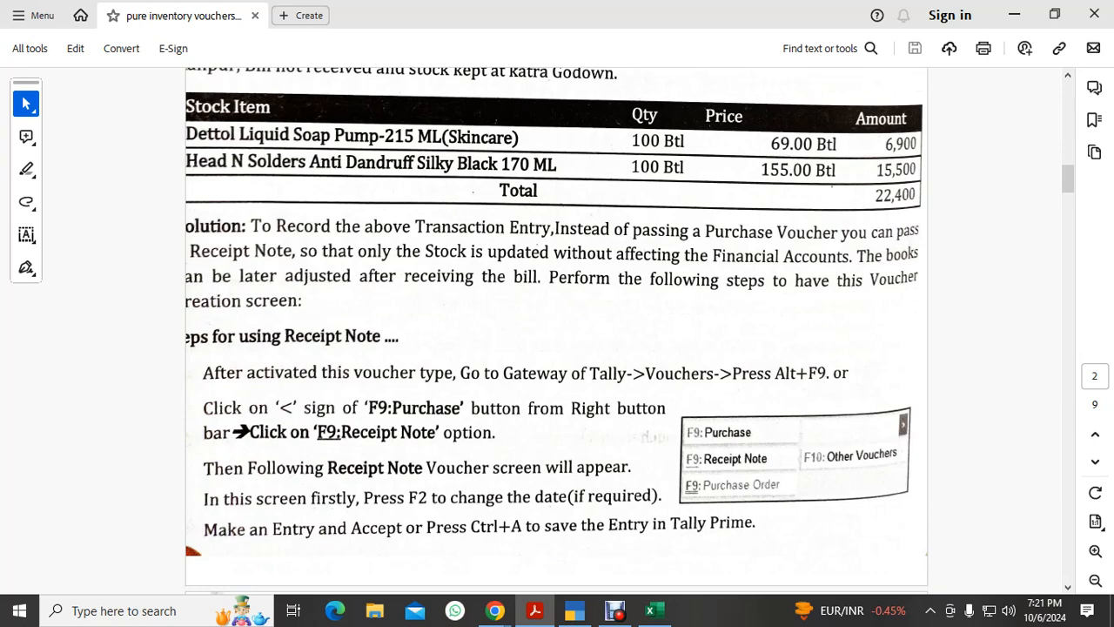
scroll(557, 331, down, 5)
scroll(557, 331, down, 3)
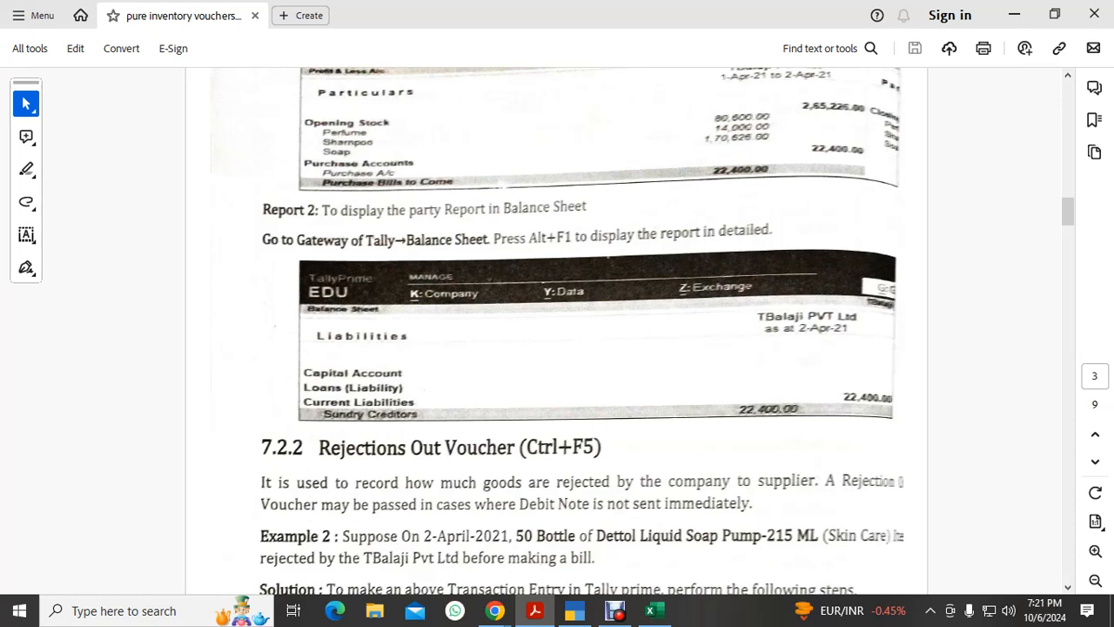
scroll(557, 331, down, 6)
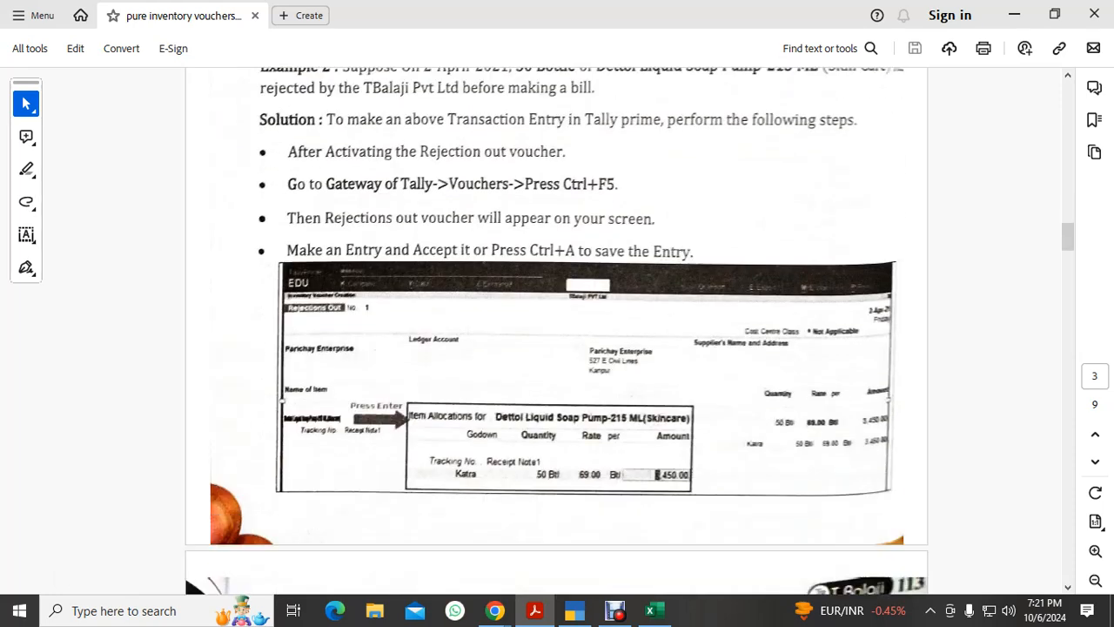
scroll(557, 331, down, 3)
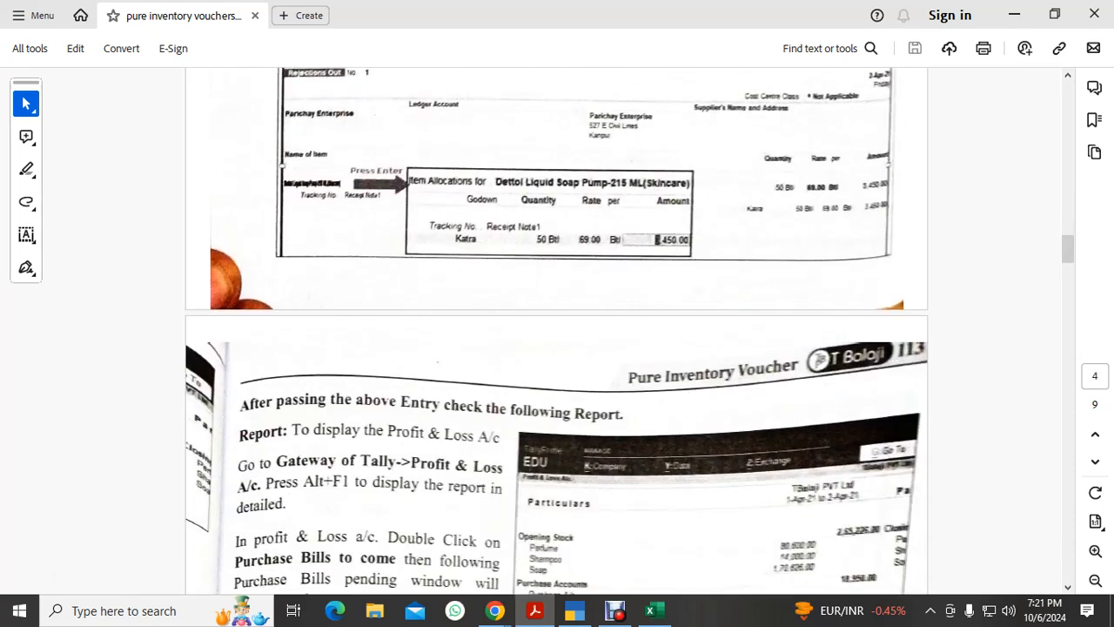
Step: Move on to the Delivery Note Voucher section, examine Example 3 and briefly mark its order number
scroll(557, 331, down, 5)
scroll(557, 330, down, 3)
scroll(557, 331, down, 1)
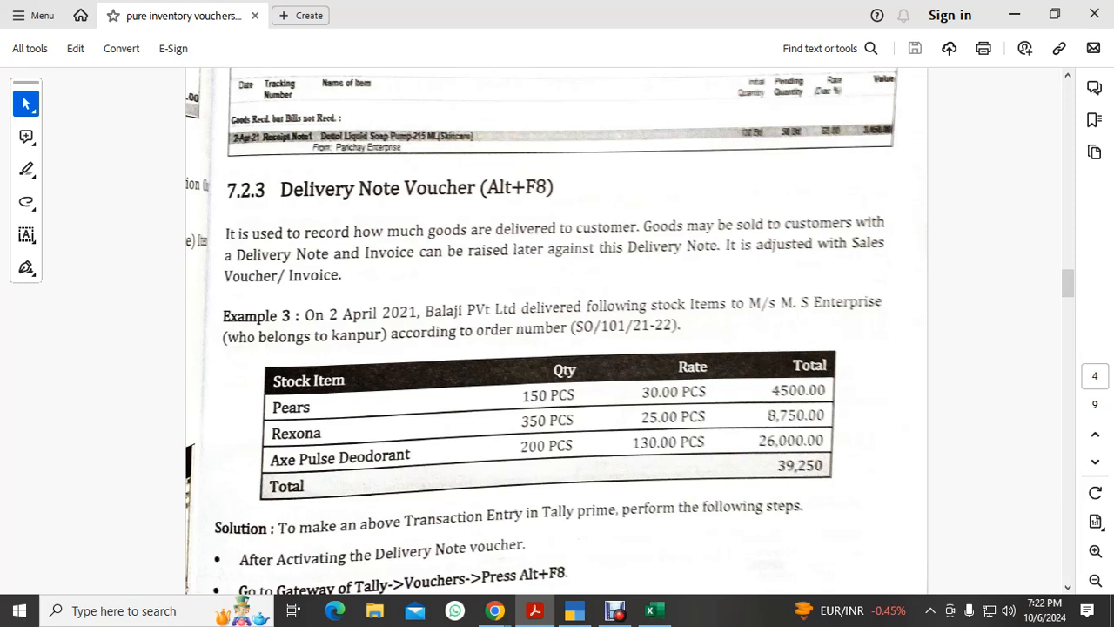
drag(571, 328, 691, 328)
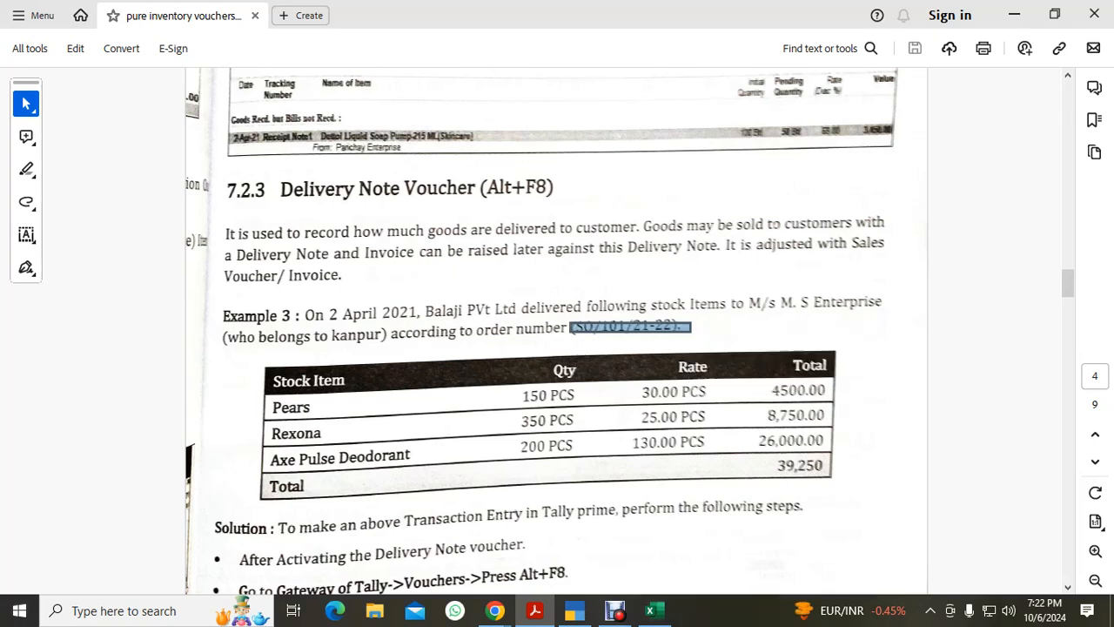
key(ctrl+a)
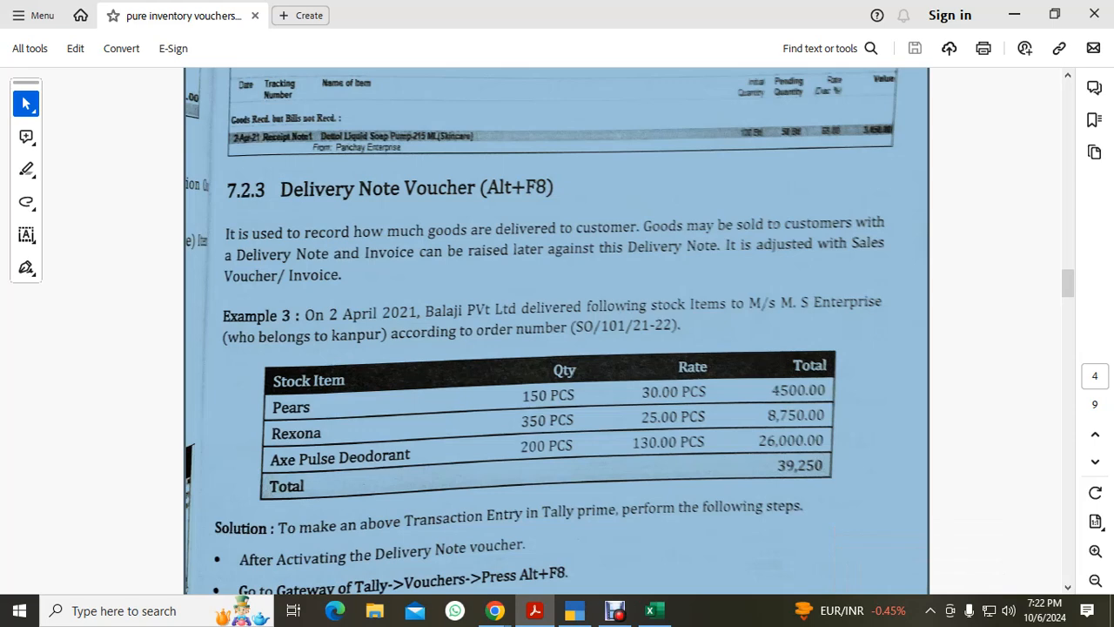
key(Escape)
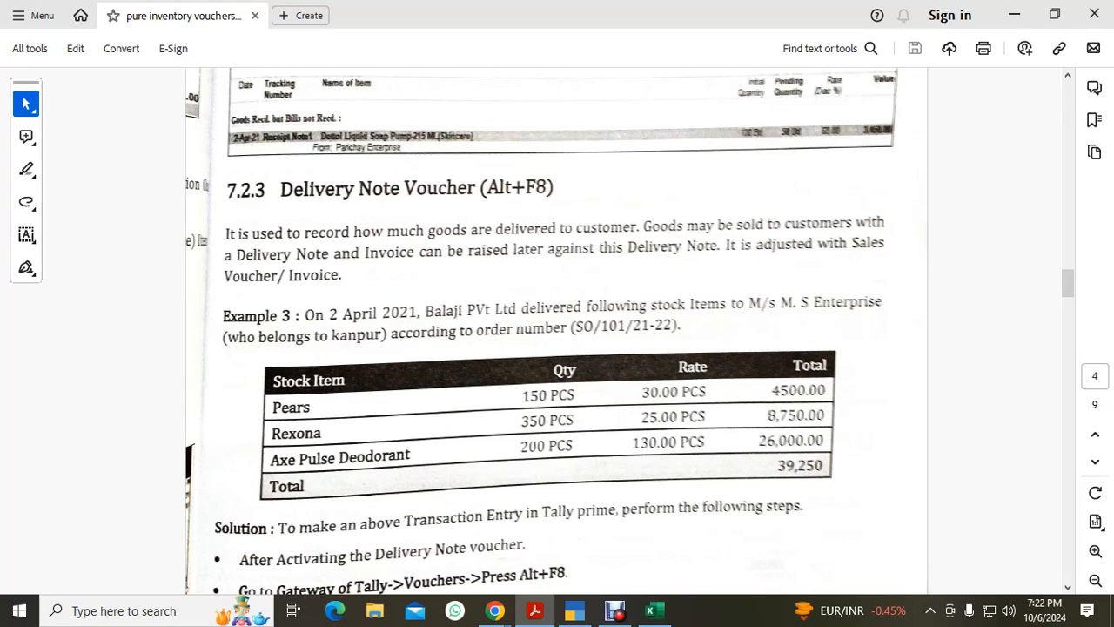
Step: Switch to TallyPrime, change the voucher type to Delivery Note and activate it
key(alt+Tab)
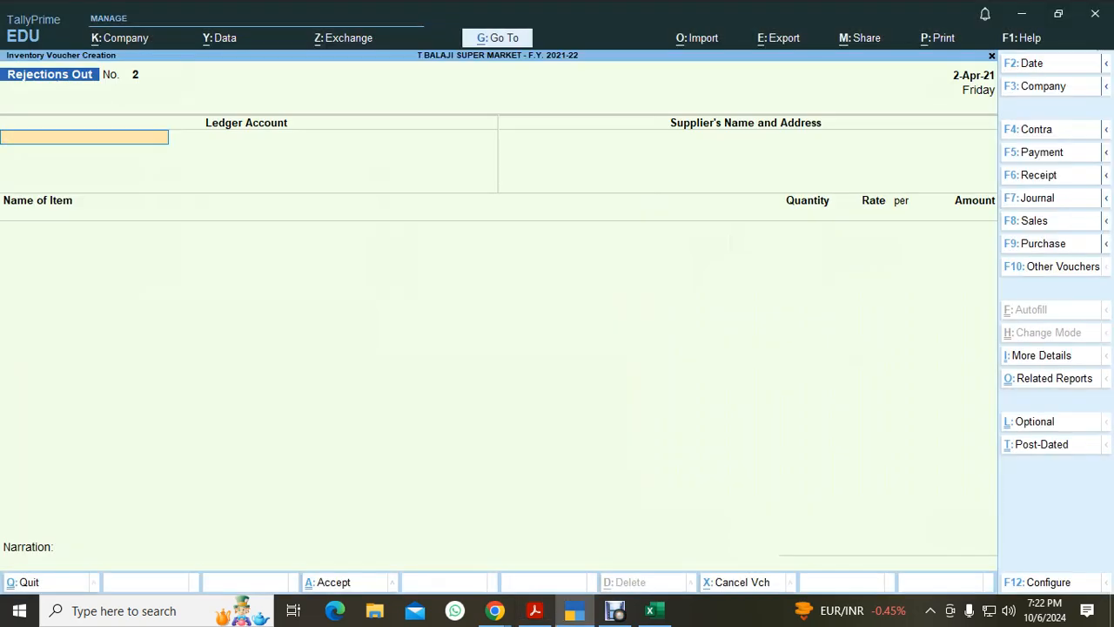
key(alt)
key(F10)
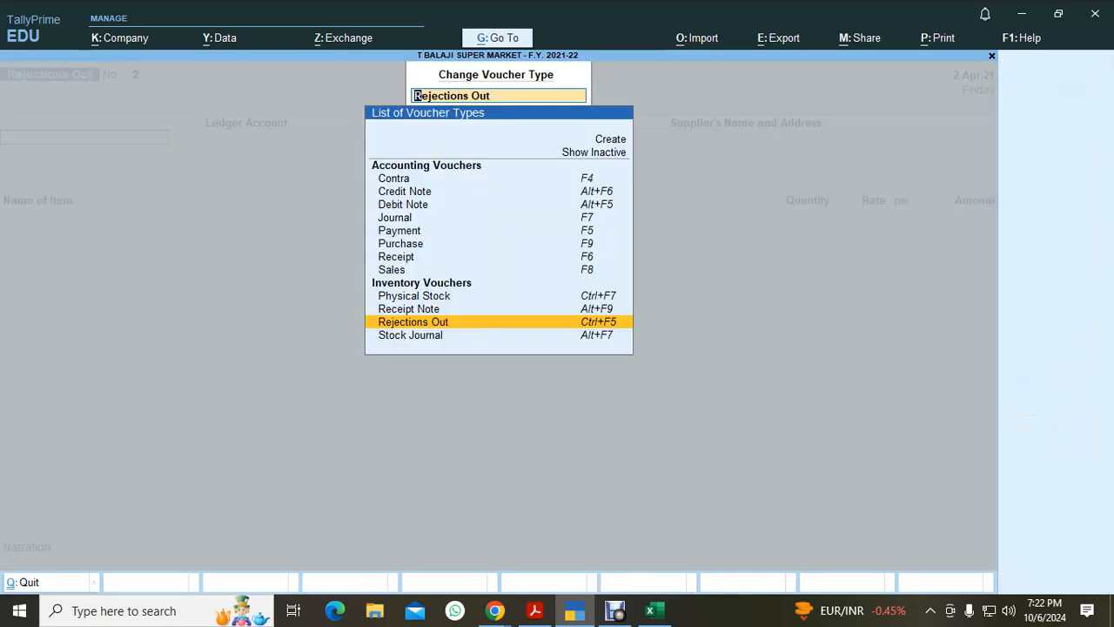
key(alt+F8)
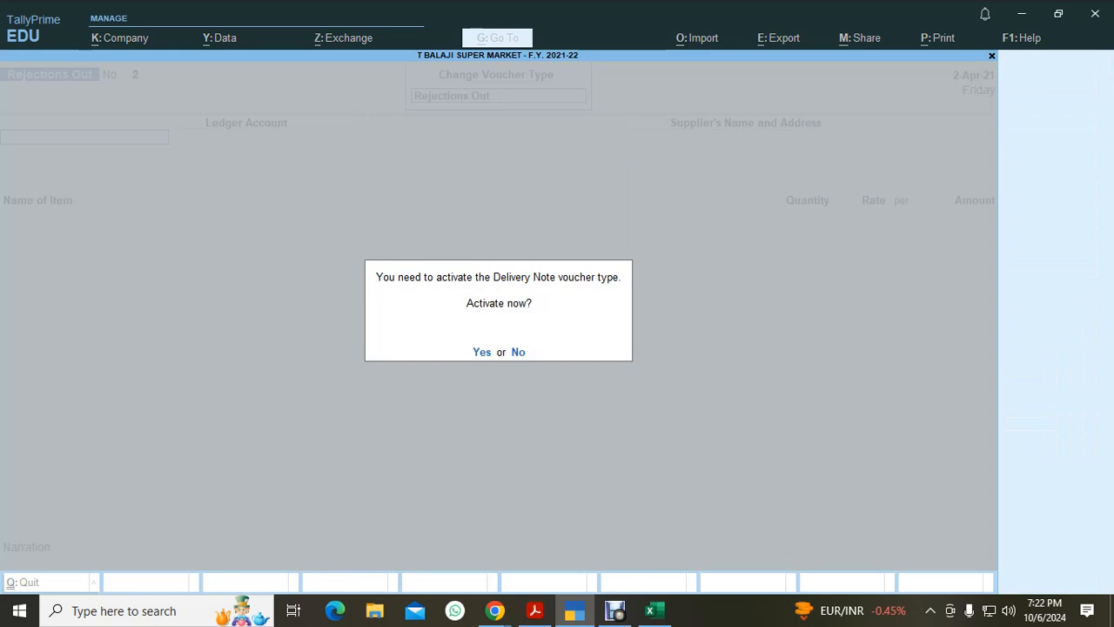
key(y)
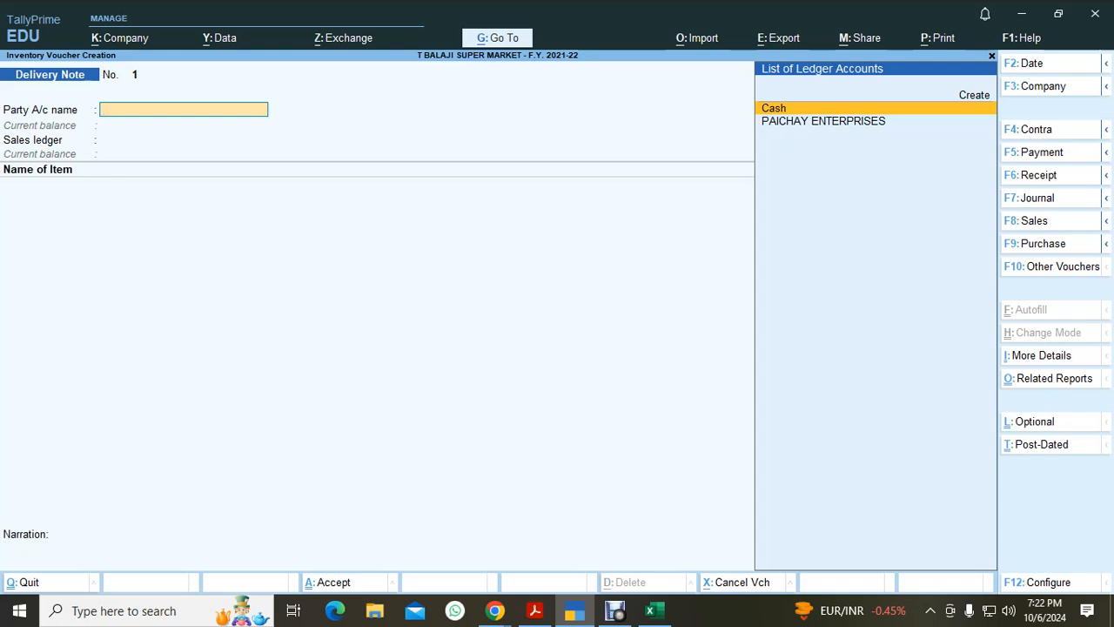
Step: Create a new party ledger named M S ENTERPRISES under the Sundry Debtors group from the Delivery Note's party field
key(Up)
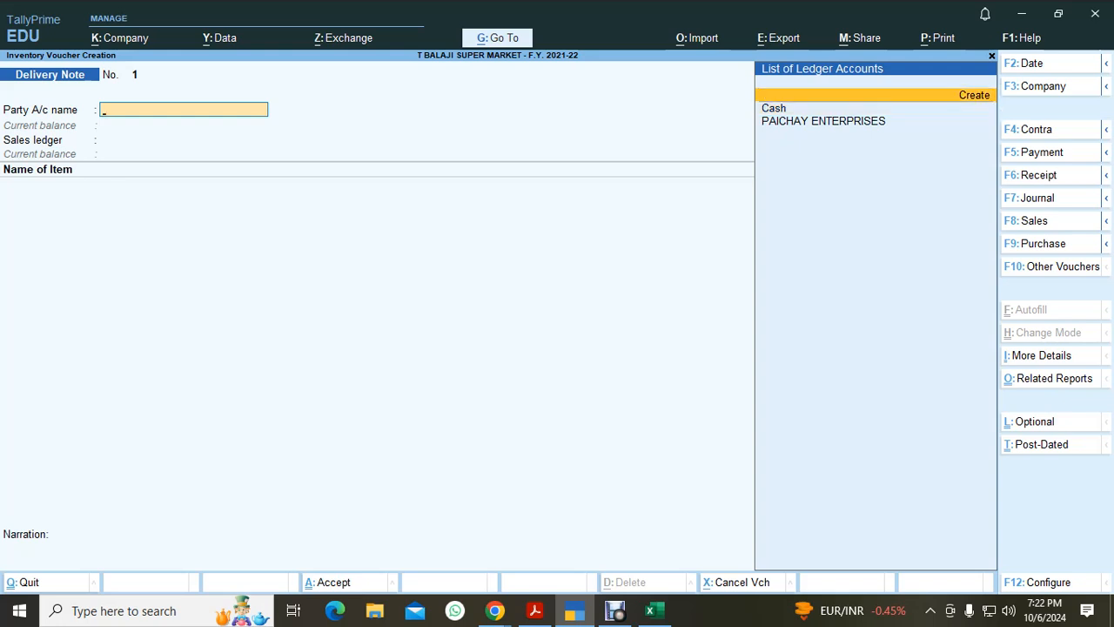
key(ctrl)
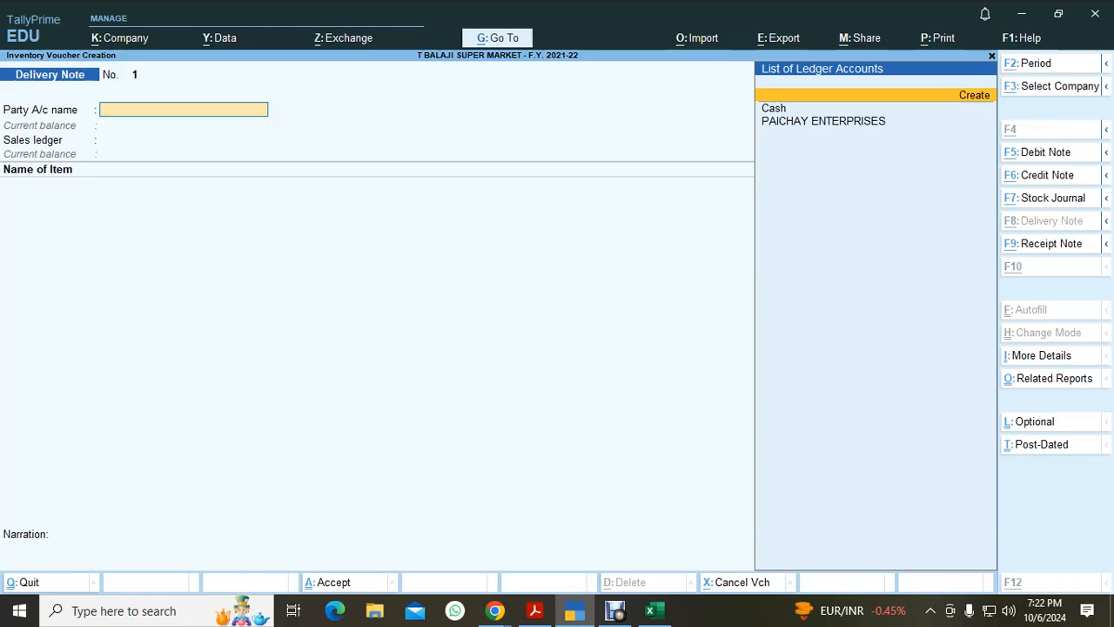
key(alt+Tab)
key(alt+Tab)
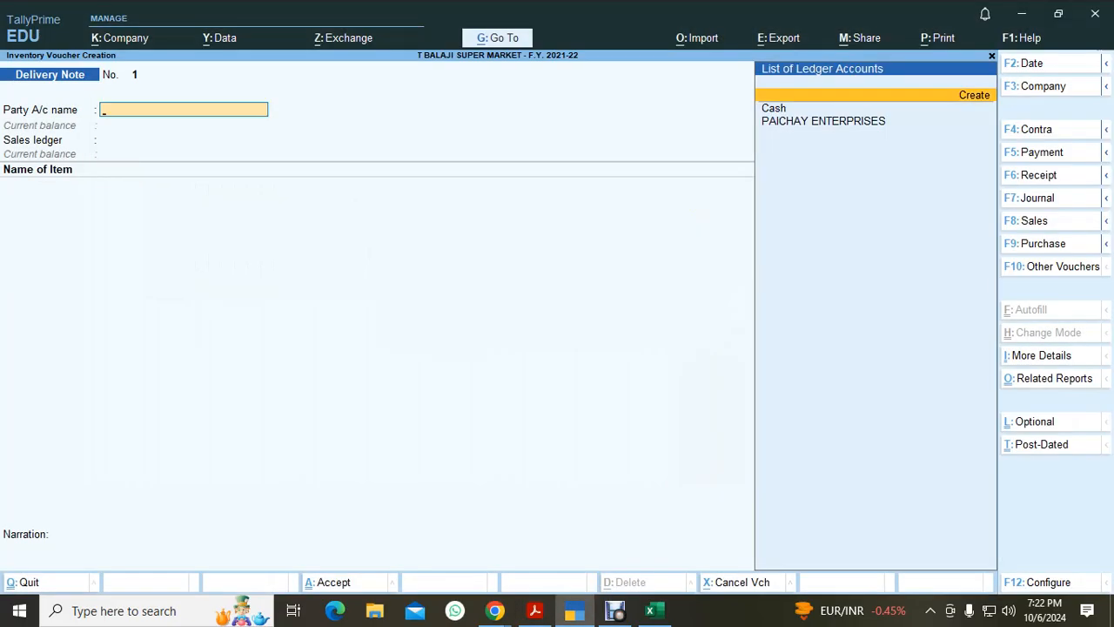
key(alt+c)
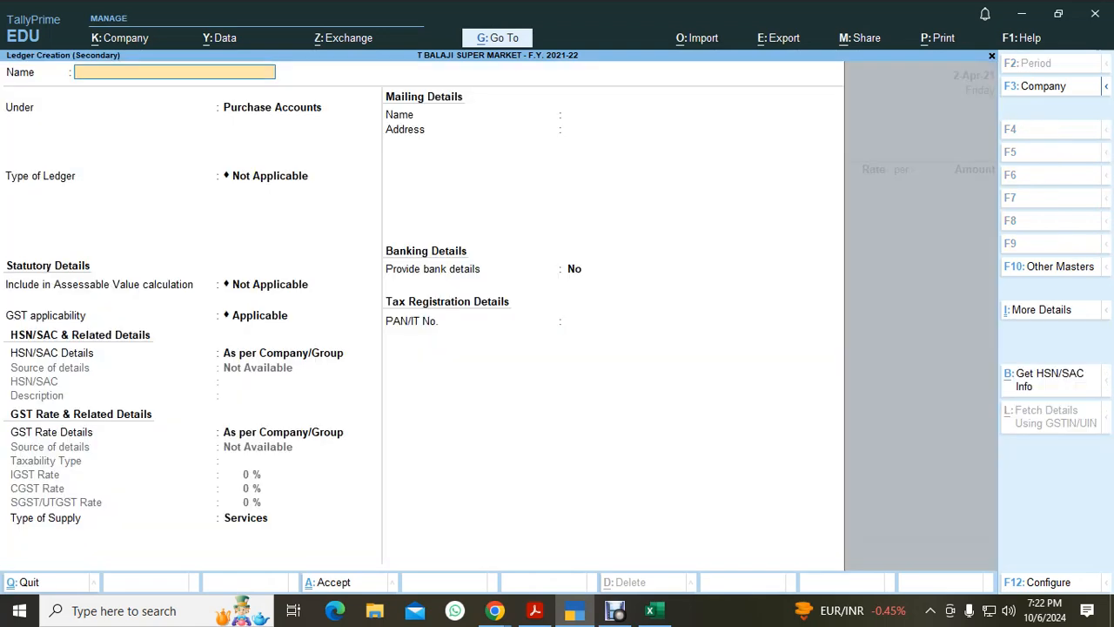
text(M S ENTERPRISES)
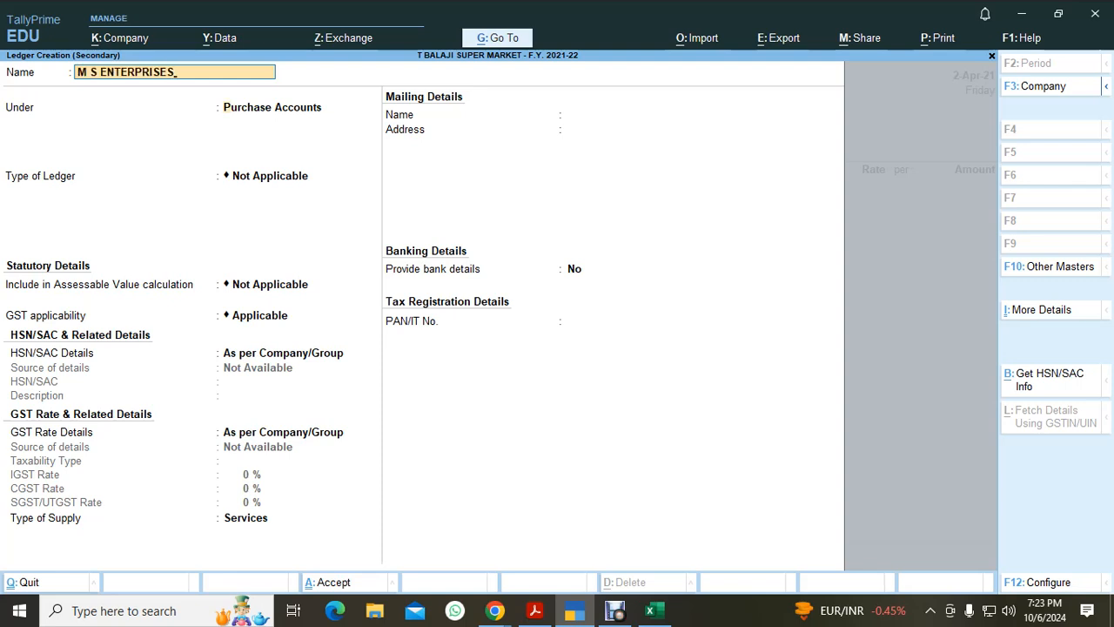
key(Return)
text(SUND)
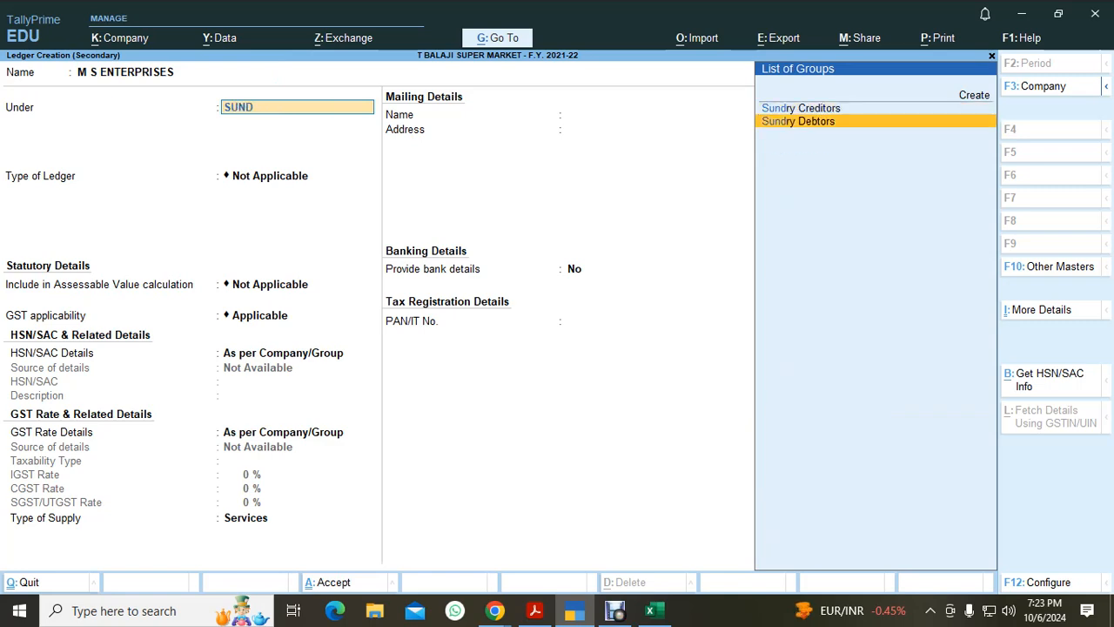
key(Return)
Step: Set the party ledger's default credit period to 15 Days, save it and accept the order, dispatch and party details
key(Return)
text(1)
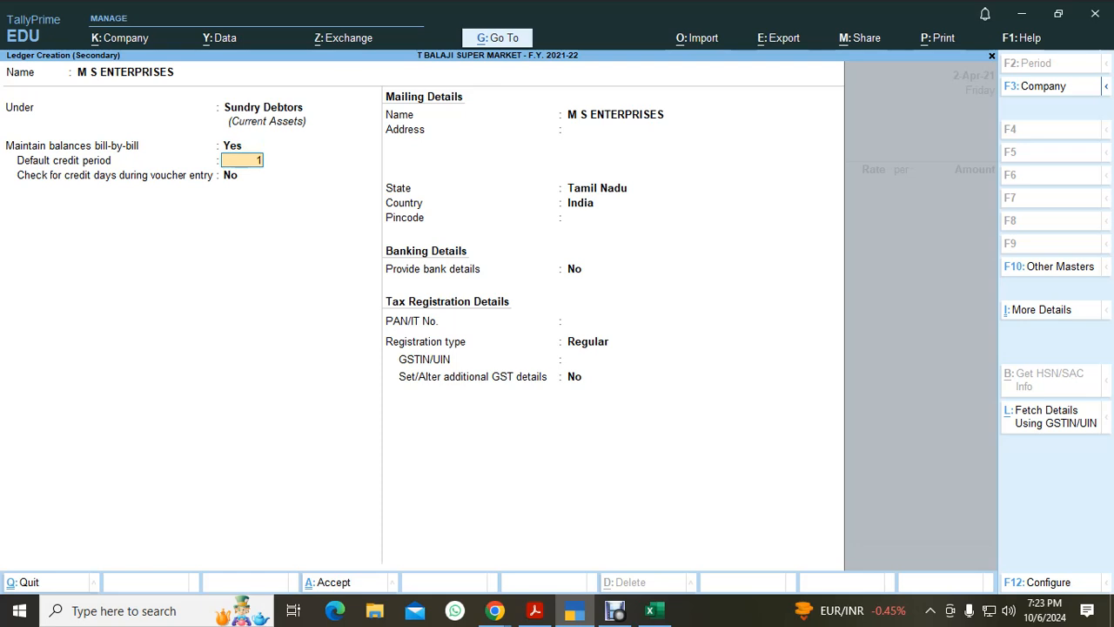
text(5 Days)
key(Return)
key(ctrl+a)
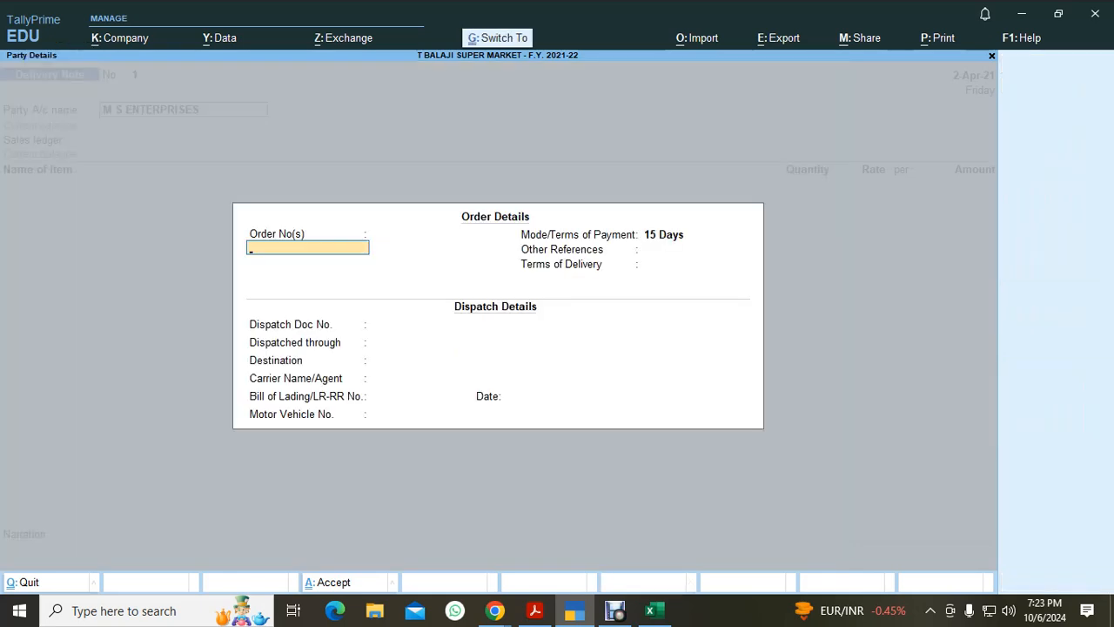
key(ctrl+a)
key(ctrl+a)
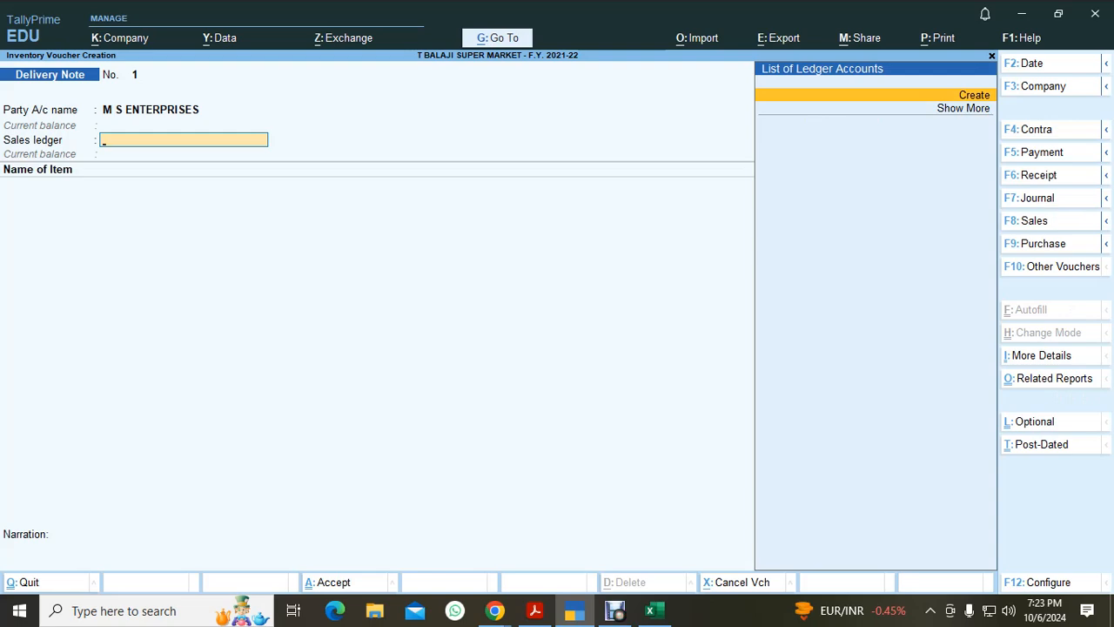
Step: Create a new ledger named GST LOCAL SALES under Sales Accounts for the Delivery Note's sales ledger
key(alt+c)
text(GST)
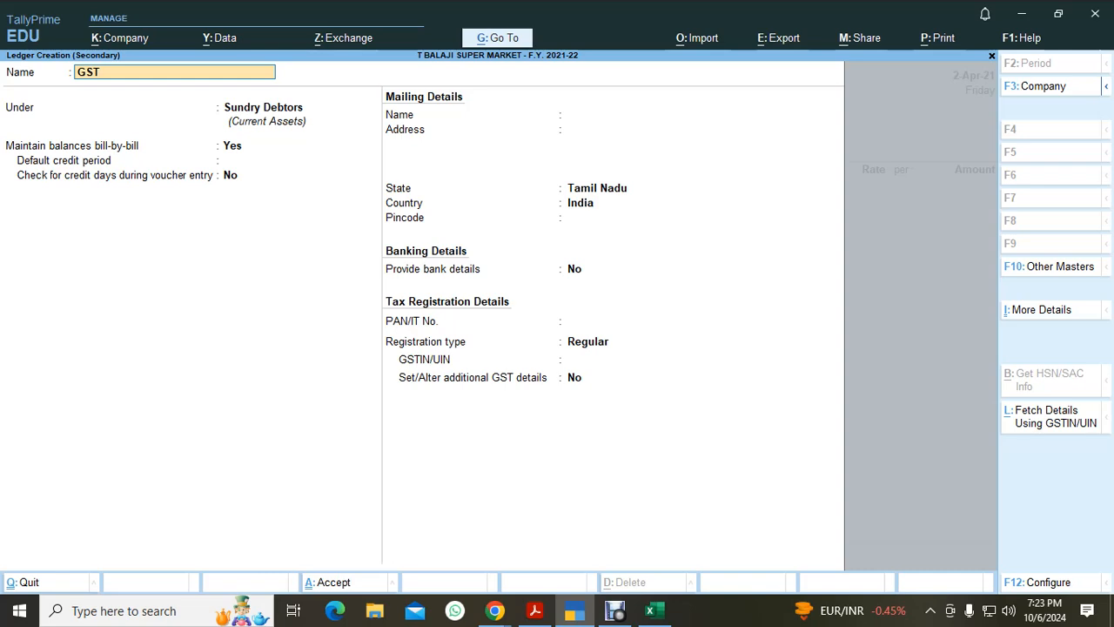
text( LOCAL SALES)
key(Return)
text(SA)
key(Return)
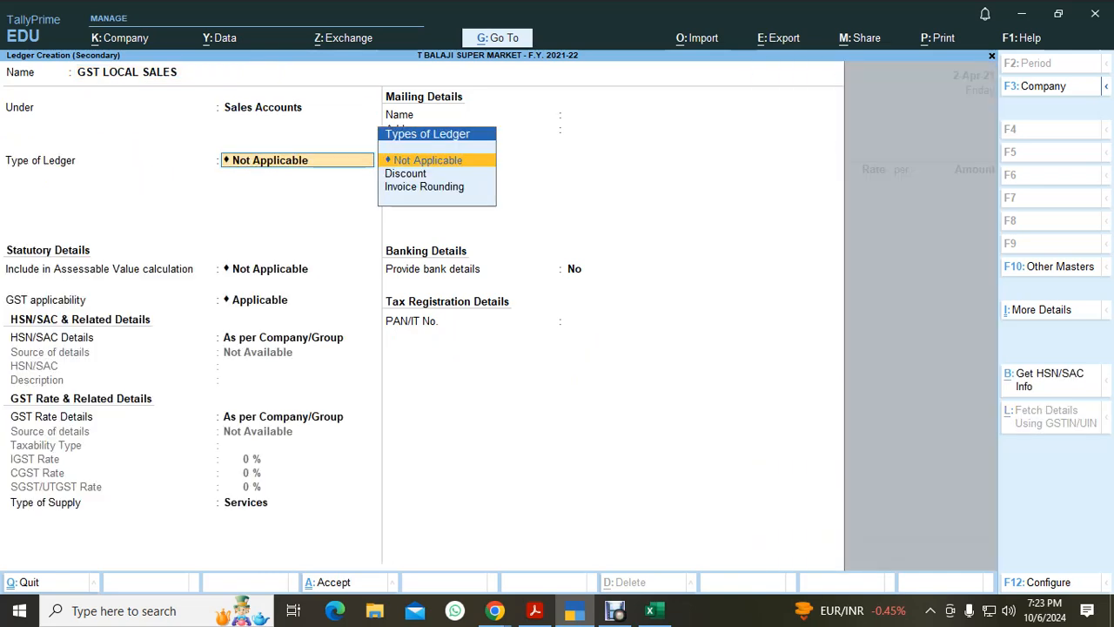
Step: Accept the ledger's default GST details, set its type of supply to Goods and save it
key(Return)
key(Return)
key(Return)
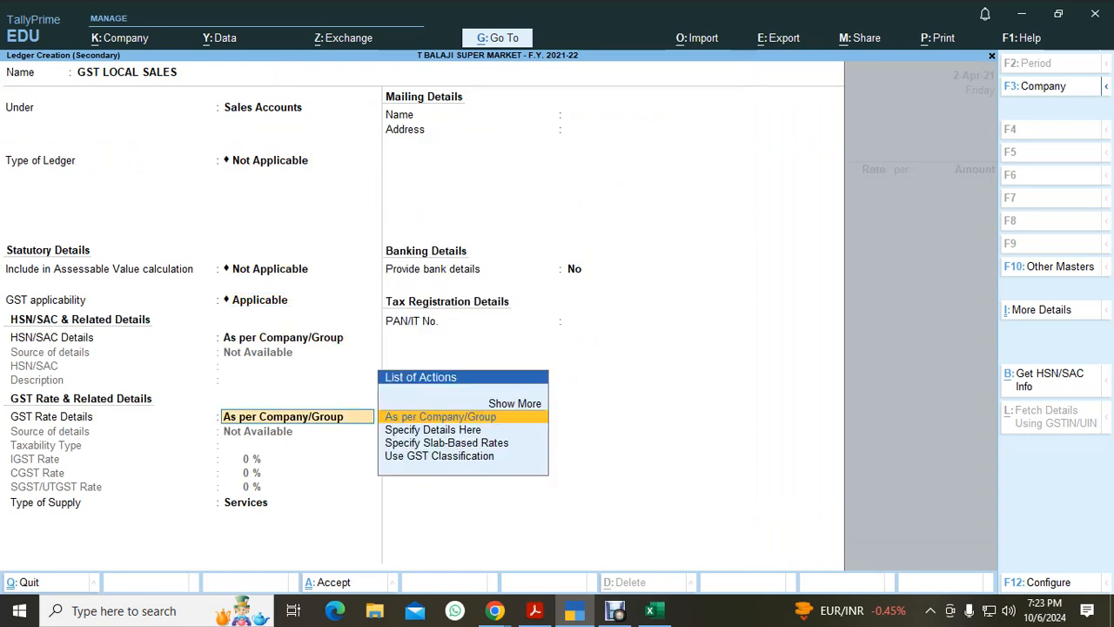
key(Return)
key(Up)
key(Return)
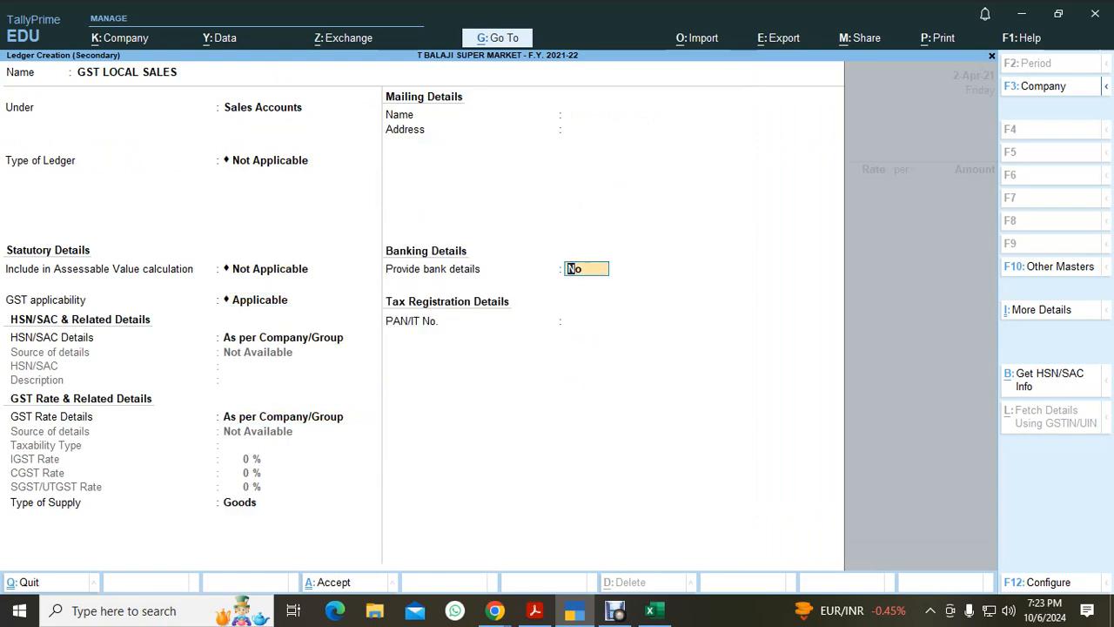
key(ctrl+a)
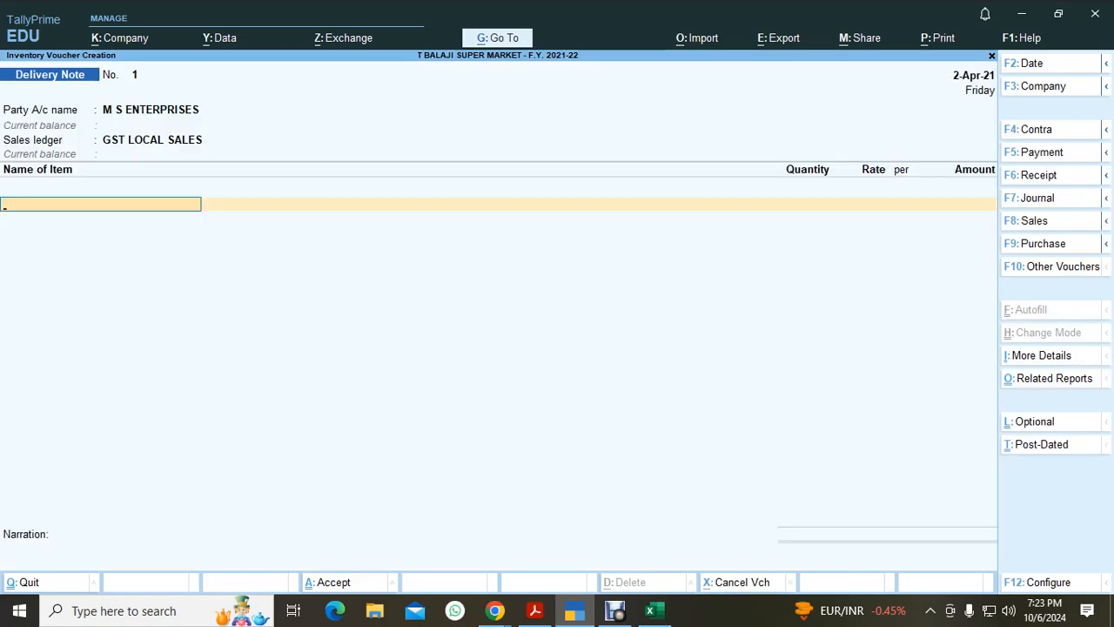
Step: Check Example 3 in the PDF, return to TallyPrime and add the item Pears with tracking number 1
key(alt+Tab)
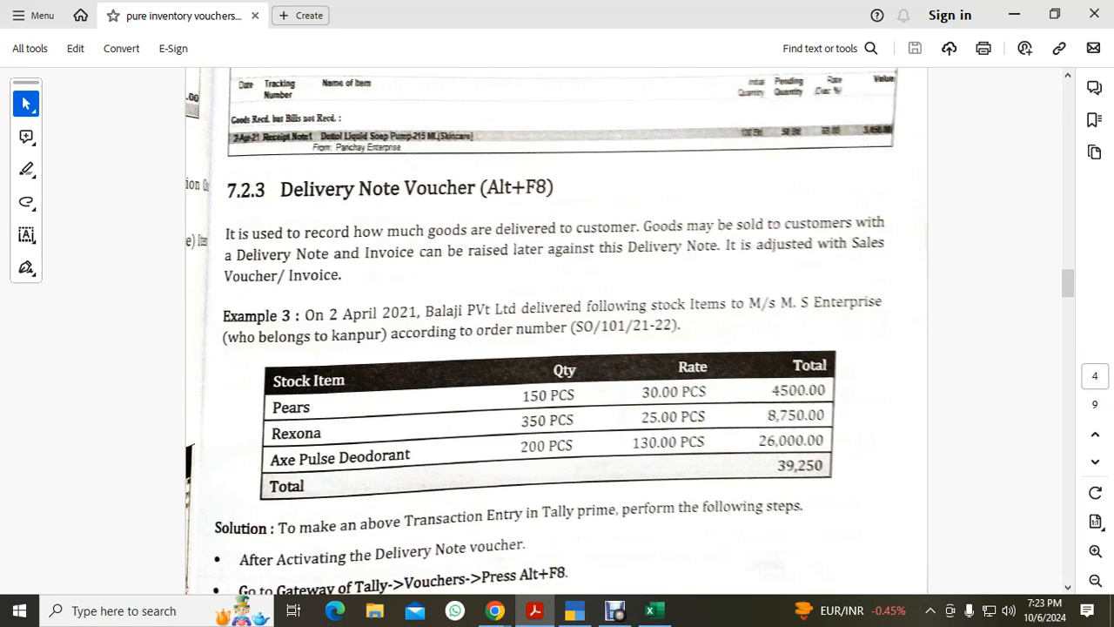
key(alt+Tab)
text(PEA)
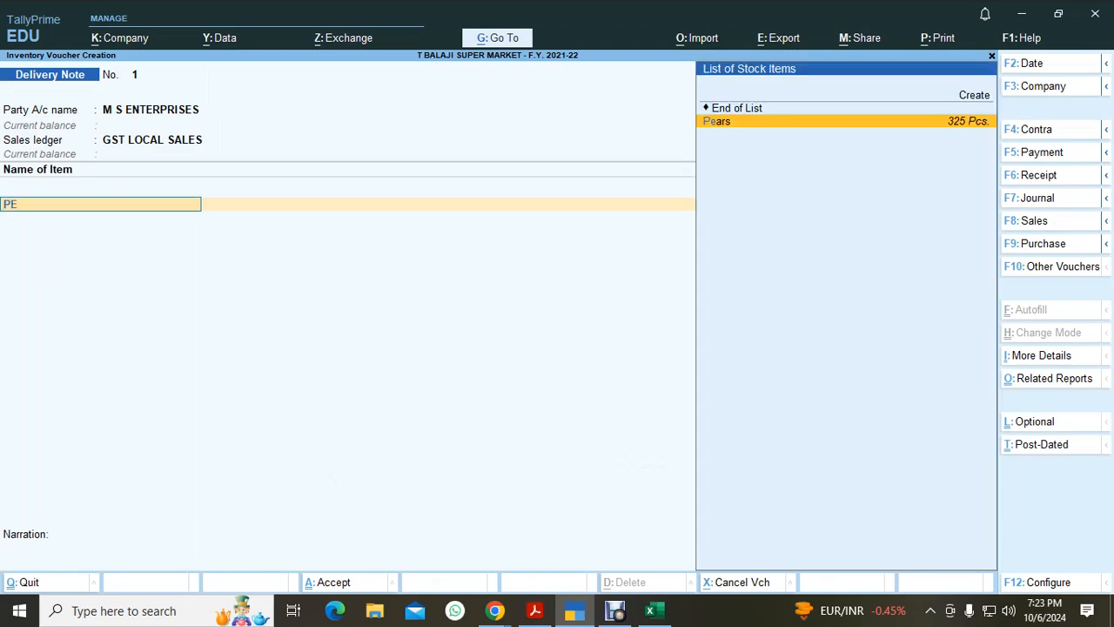
key(Return)
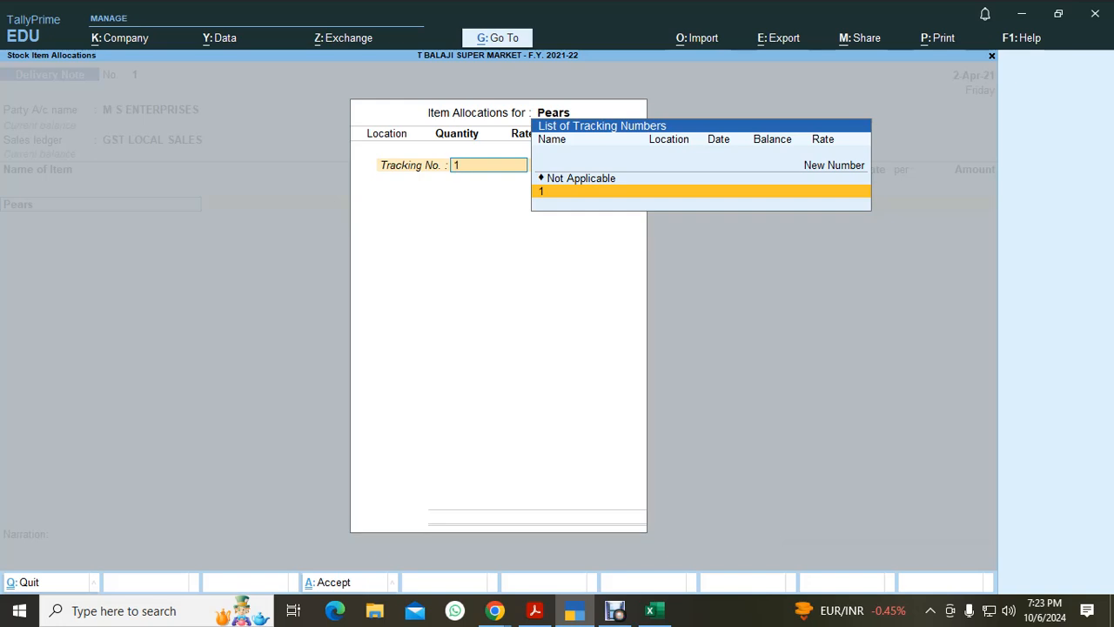
key(Return)
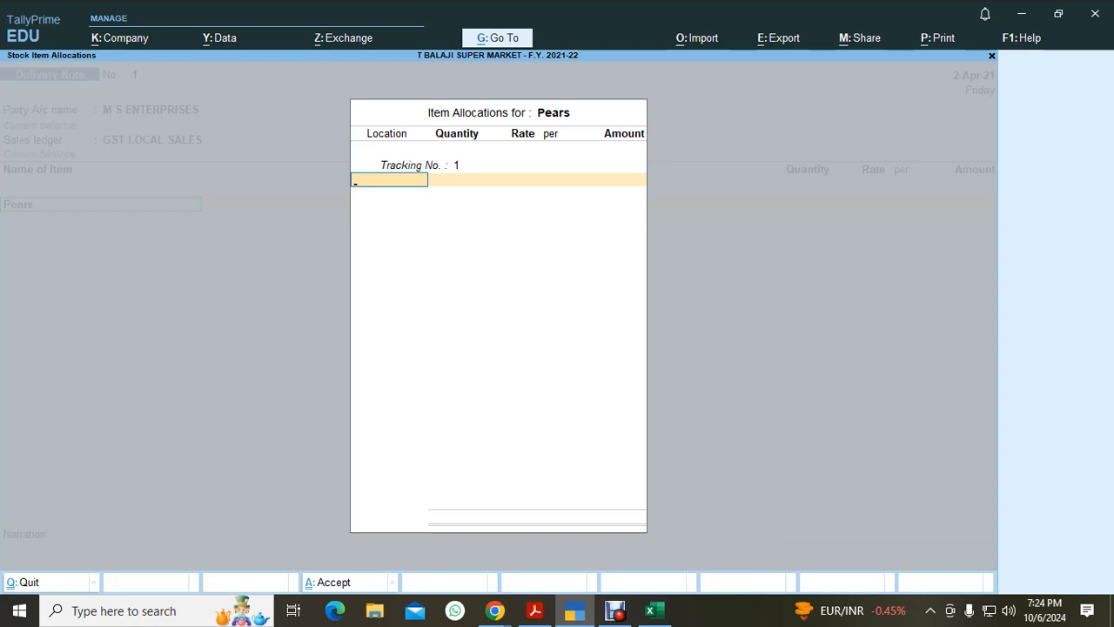
Step: Allocate 150 Pcs. of Pears from the Katra location
text(K)
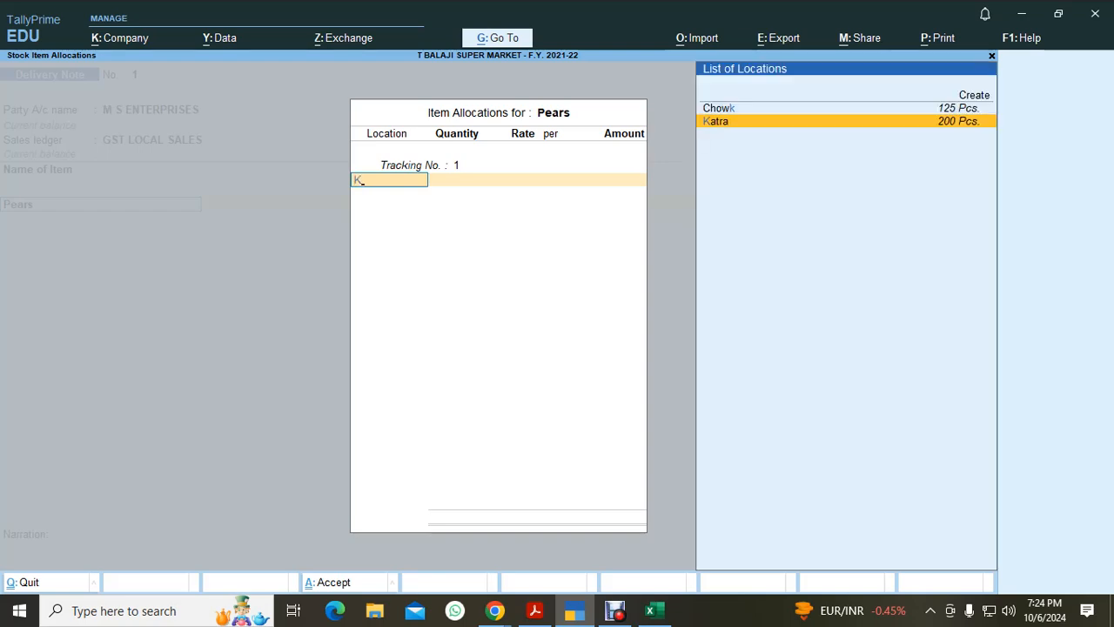
key(alt+Tab)
key(alt+Tab)
key(Return)
text(15)
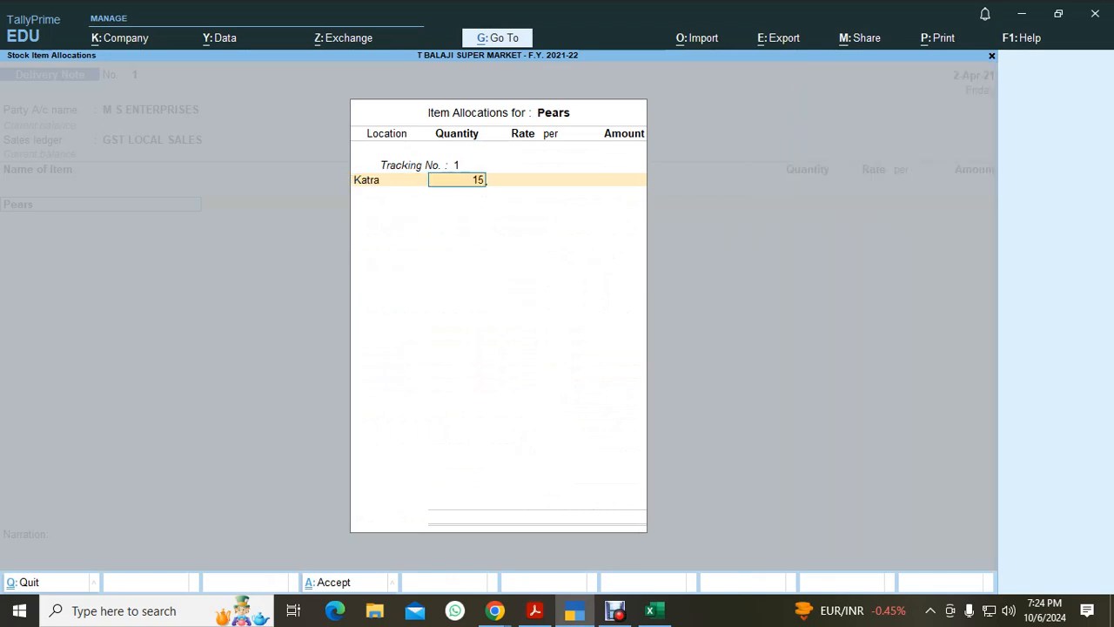
text(0)
key(Return)
Step: Look up the Pears rate in the PDF, enter 30 per piece in TallyPrime and complete the item's allocation
key(alt+Tab)
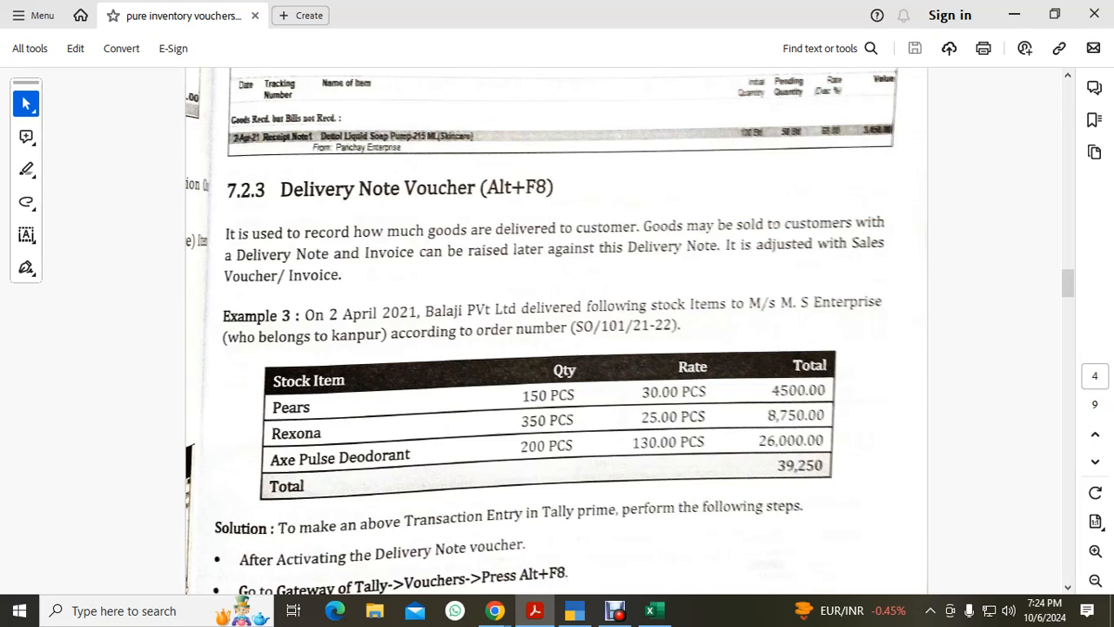
key(alt+Tab)
text(30)
key(Return)
key(Return)
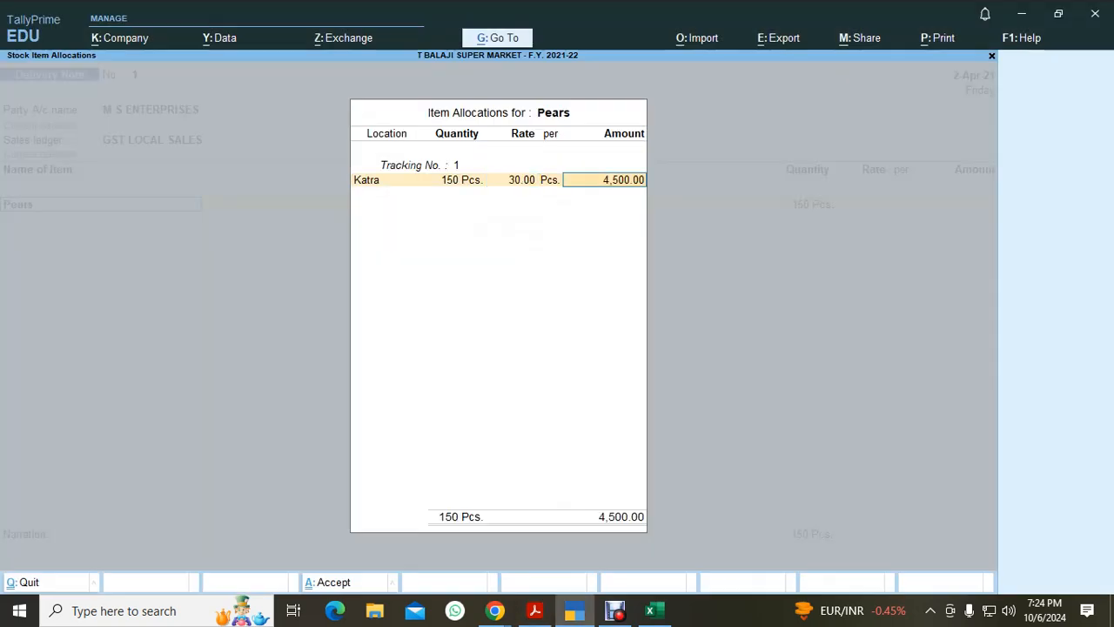
key(Return)
key(Return)
key(Return)
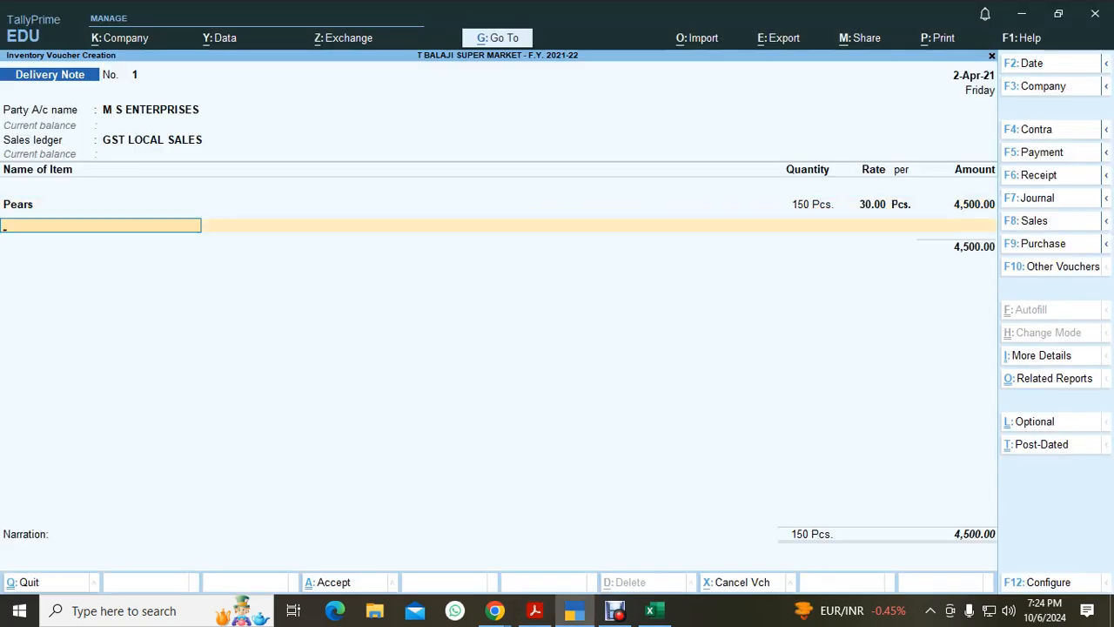
Step: Check the next item in the PDF, then in TallyPrime add Rexona with tracking number 1, location Katra and quantity 350 Pcs
key(alt+Tab)
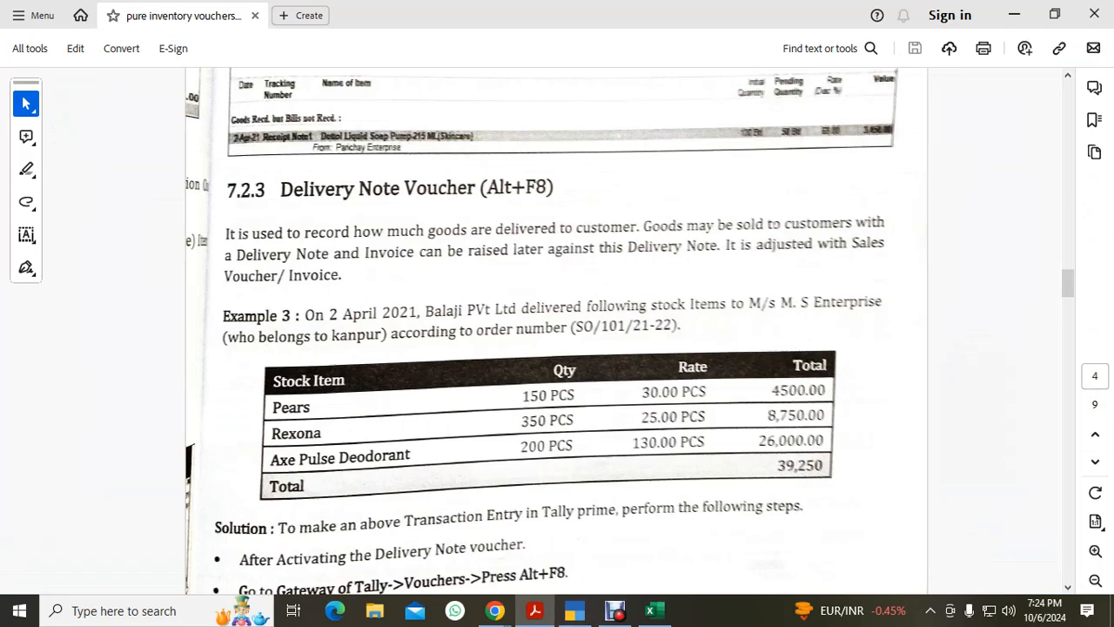
key(alt+Tab)
text(rex)
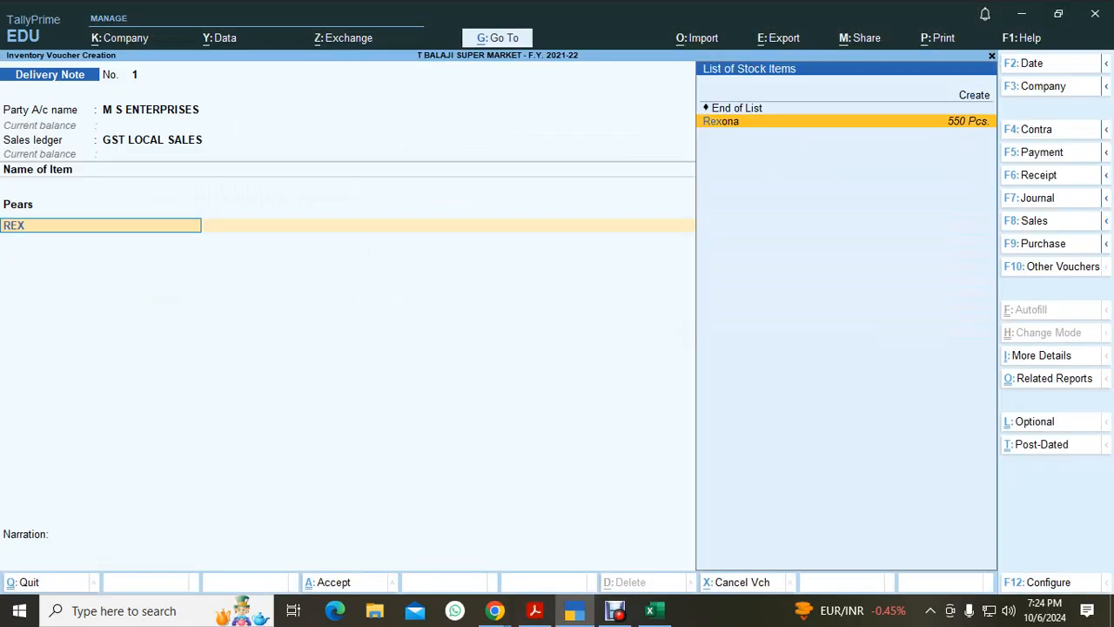
key(Return)
key(Return)
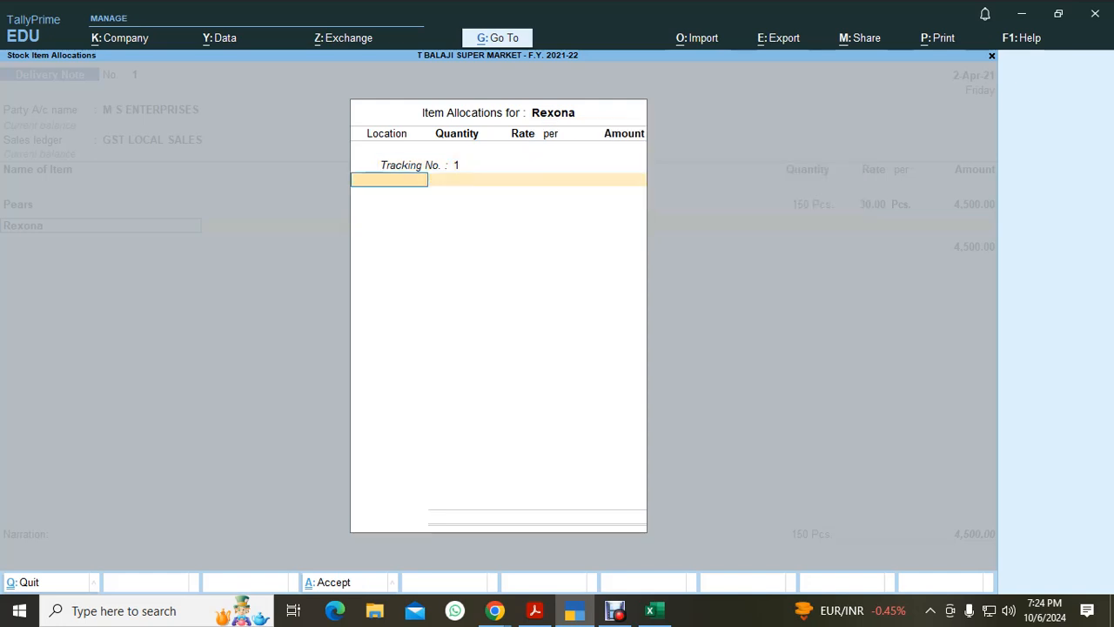
text(Katra)
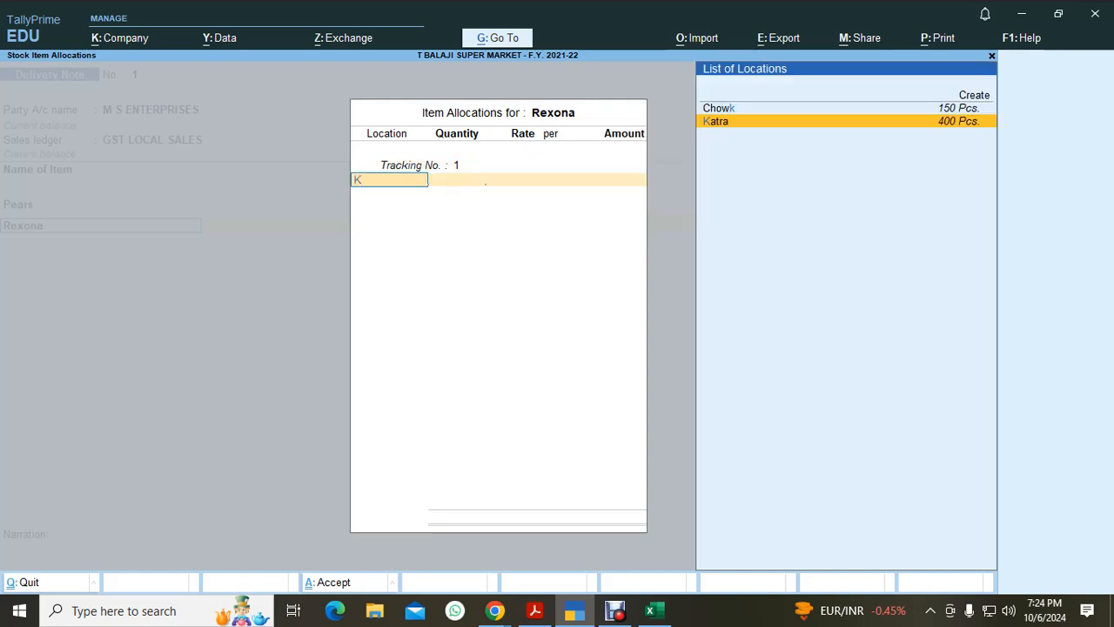
key(Return)
text(350 Pcs.)
key(Return)
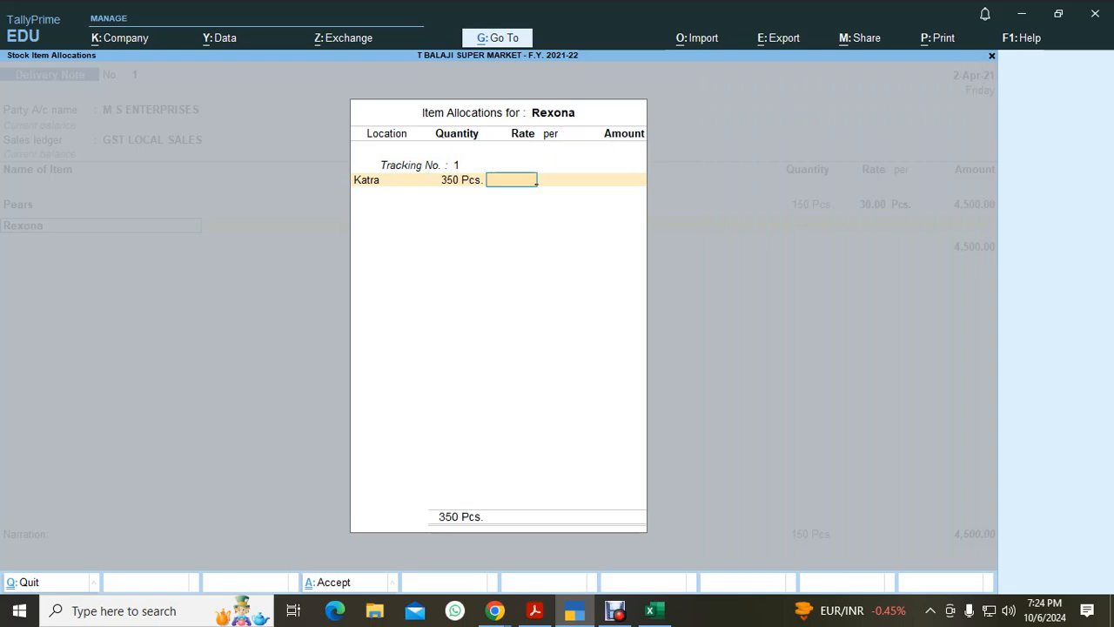
Step: Check the Rexona rate in the PDF, enter 25 per piece in TallyPrime and complete its allocation
key(alt+Tab)
key(alt+Tab)
text(25)
key(Return)
key(Return)
key(Return)
key(Return)
Step: Check the third item in the PDF, then in TallyPrime add Axe Pulse Deodarant with tracking number 1 and location Katra
key(alt+Tab)
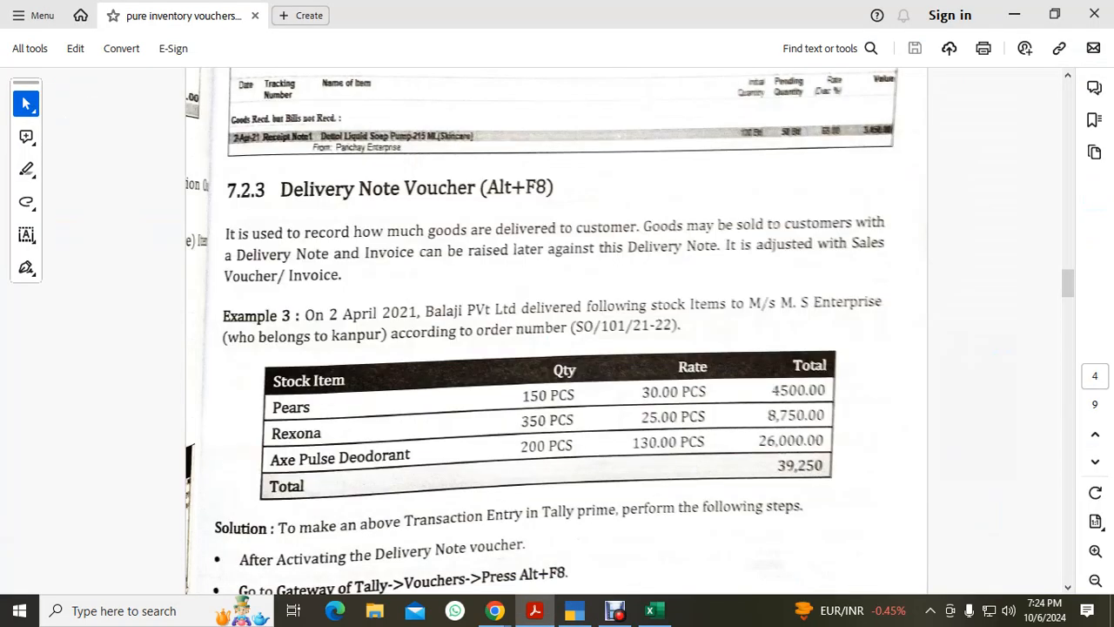
key(alt+Tab)
text(AX)
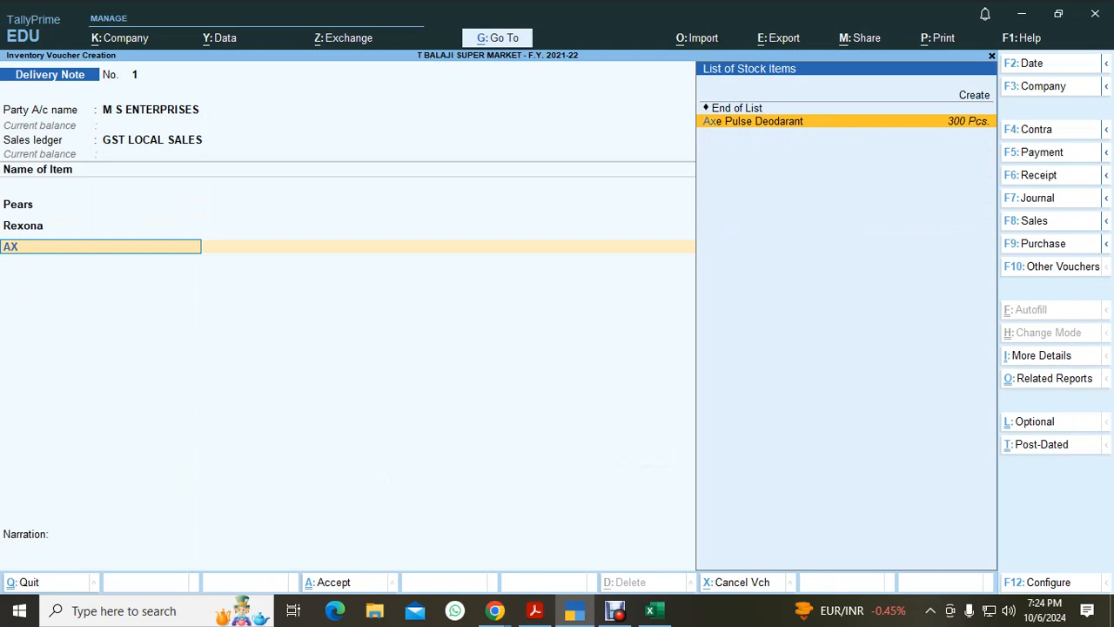
key(Return)
key(Return)
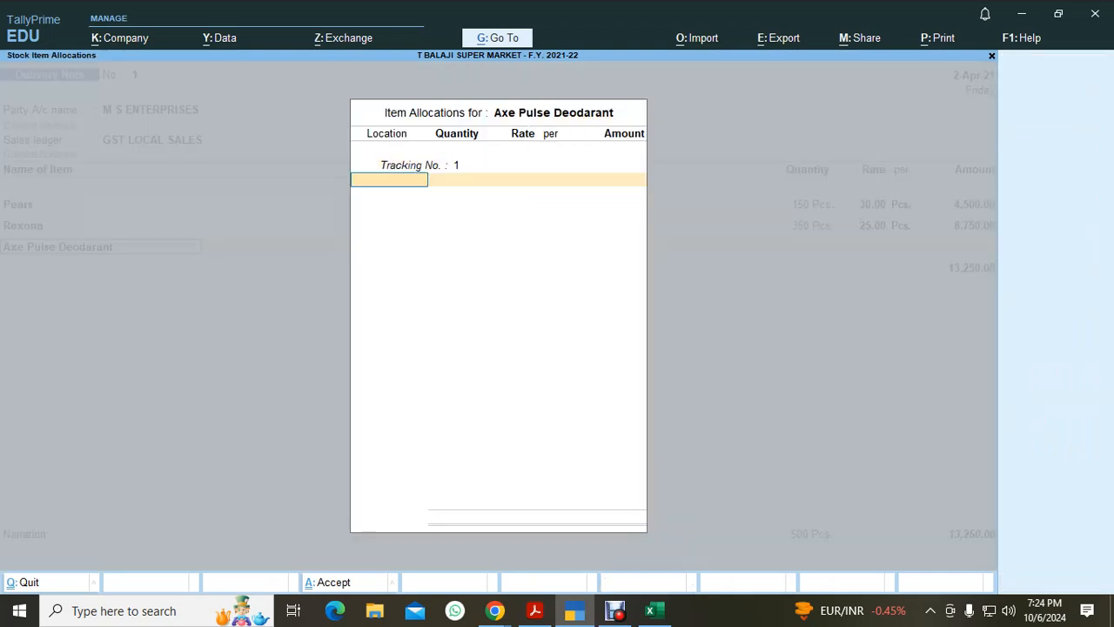
key(alt+Tab)
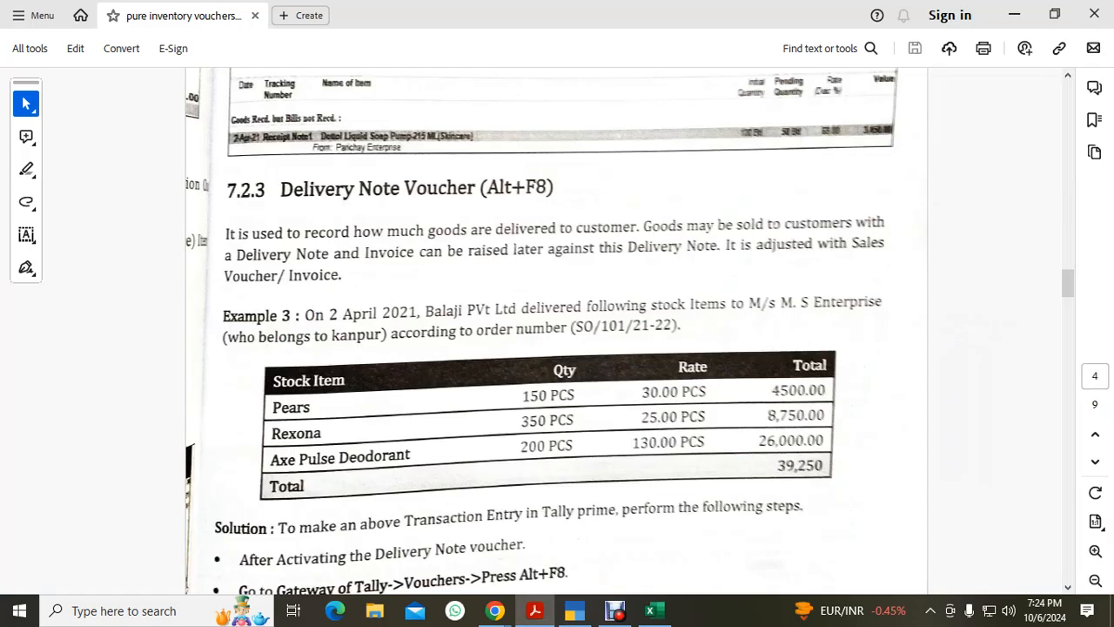
key(alt+Tab)
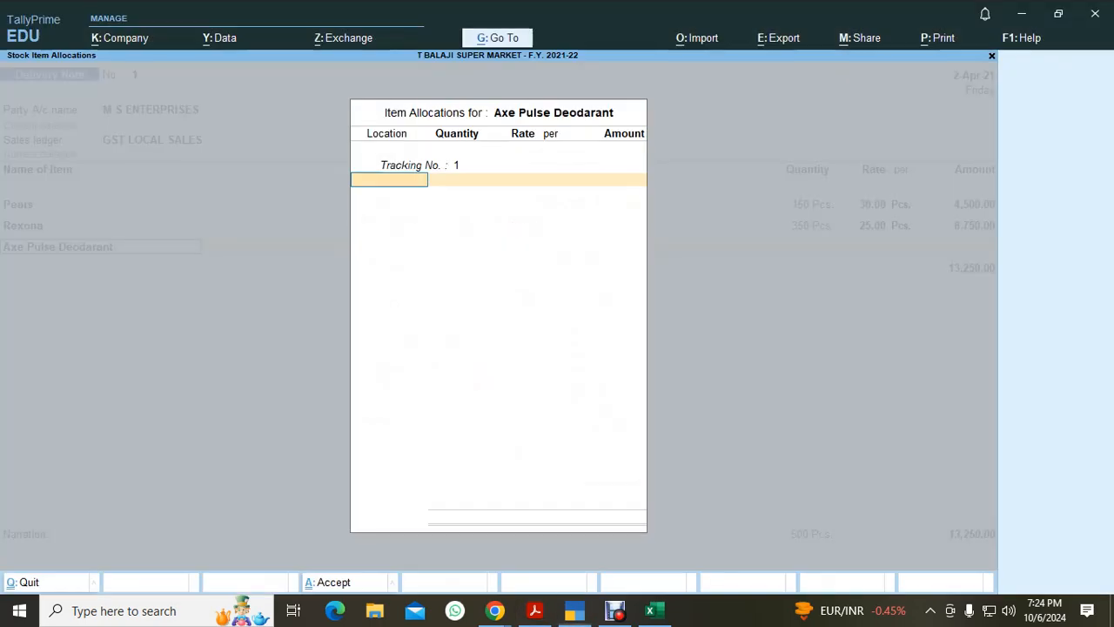
key(Return)
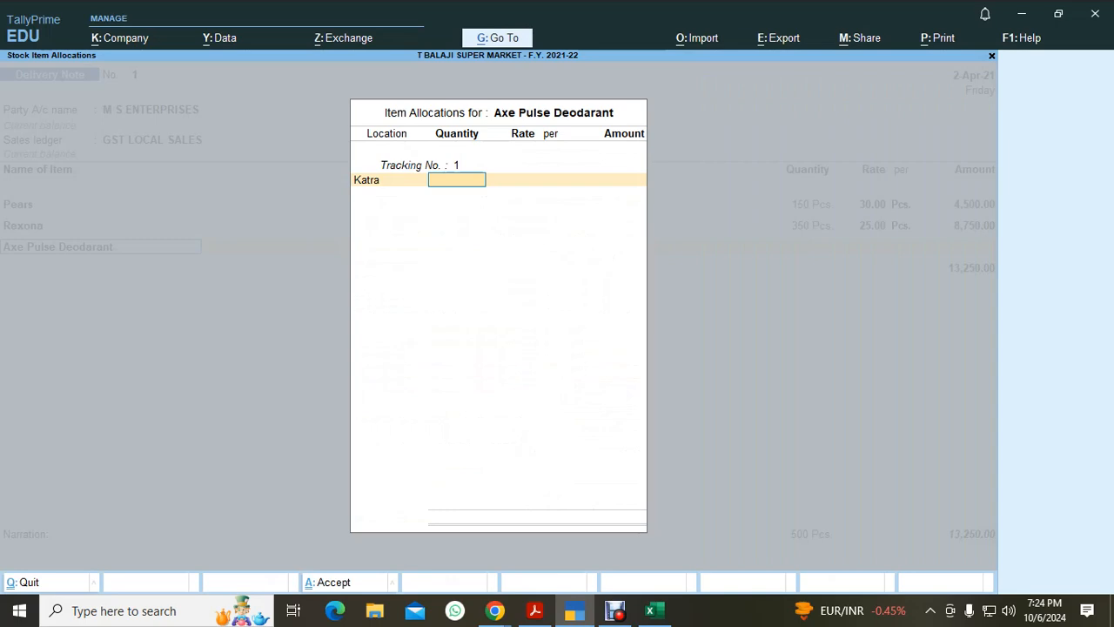
Step: Check the PDF's figures and enter 200 Pcs. at a rate of 130 for the Axe Pulse Deodarant allocation in TallyPrime
key(alt+Tab)
key(alt+Tab)
text(200)
key(Return)
text(130)
key(Return)
key(Return)
key(Return)
key(Return)
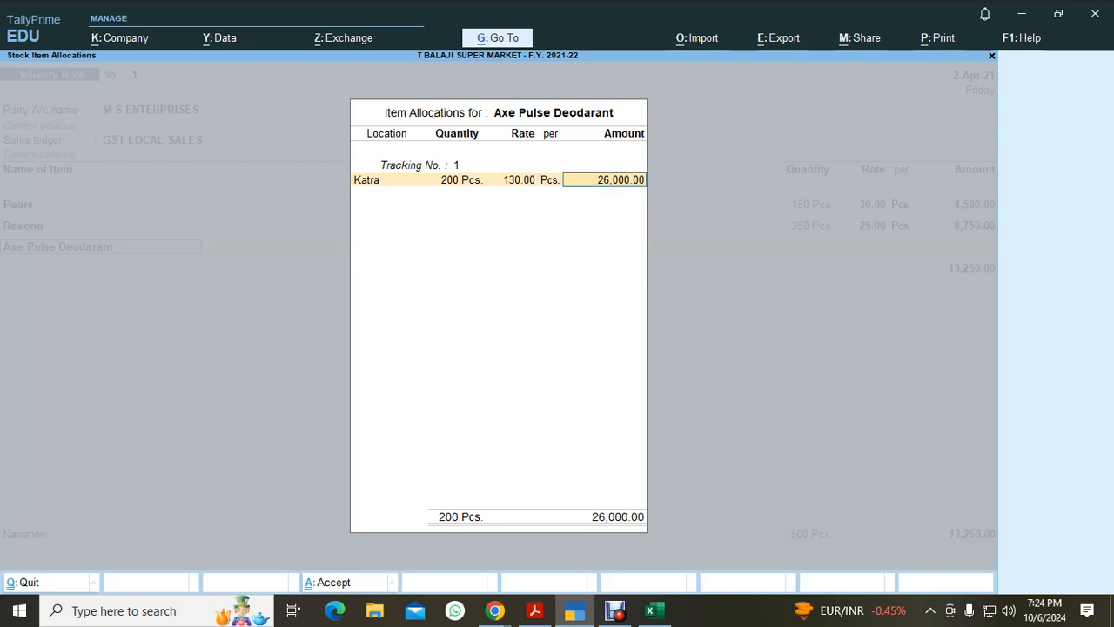
Step: Complete the Axe Pulse Deodarant allocation, end the item list and save the Delivery Note to M S ENTERPRISES
key(Return)
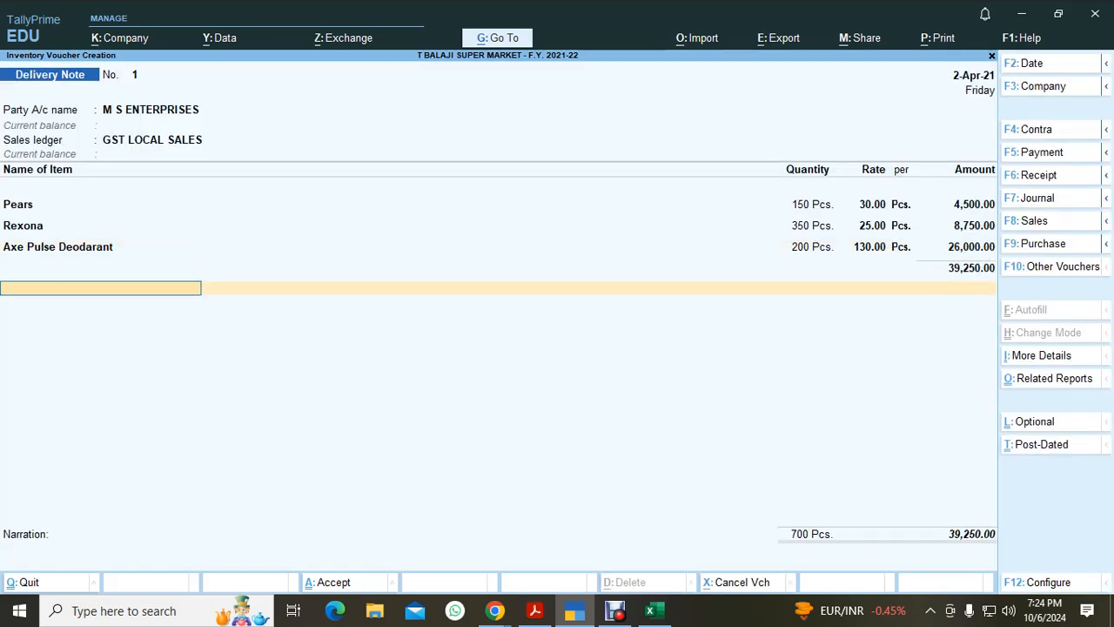
key(Return)
key(Return)
key(Return)
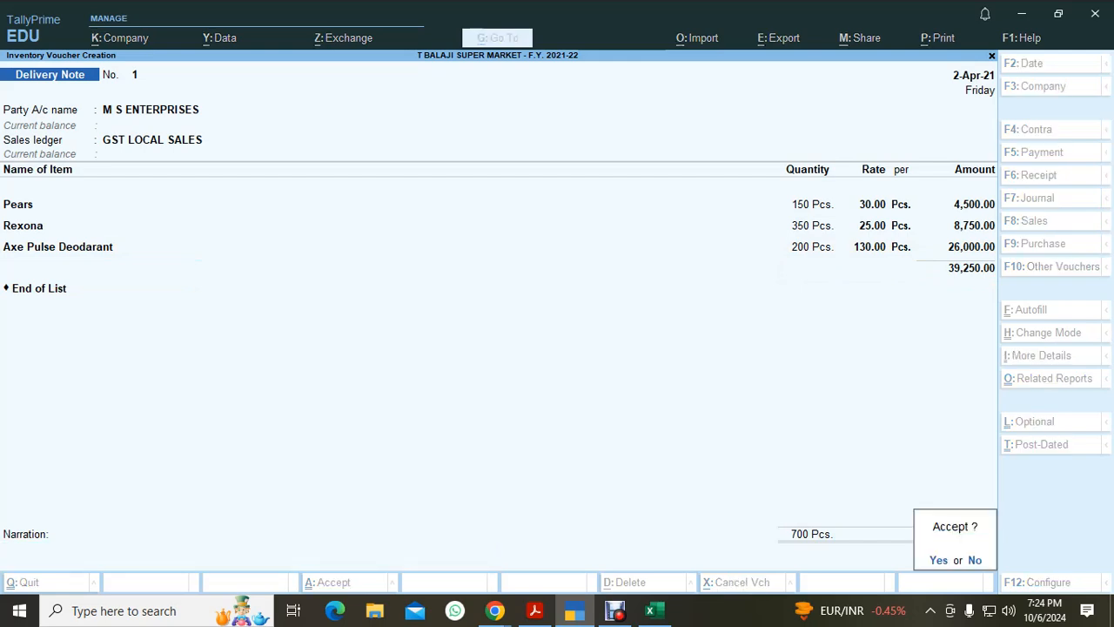
key(Return)
Step: Switch to the PDF and read section 7.2.4 on the Rejections-In Voucher, including its example
key(alt+Tab)
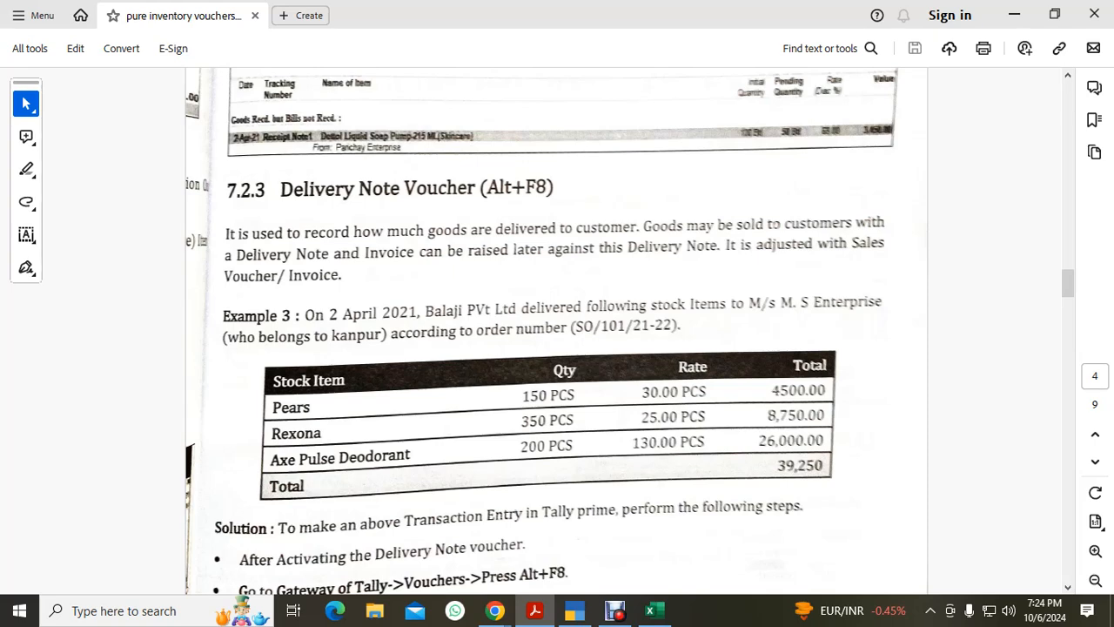
scroll(557, 331, down, 10)
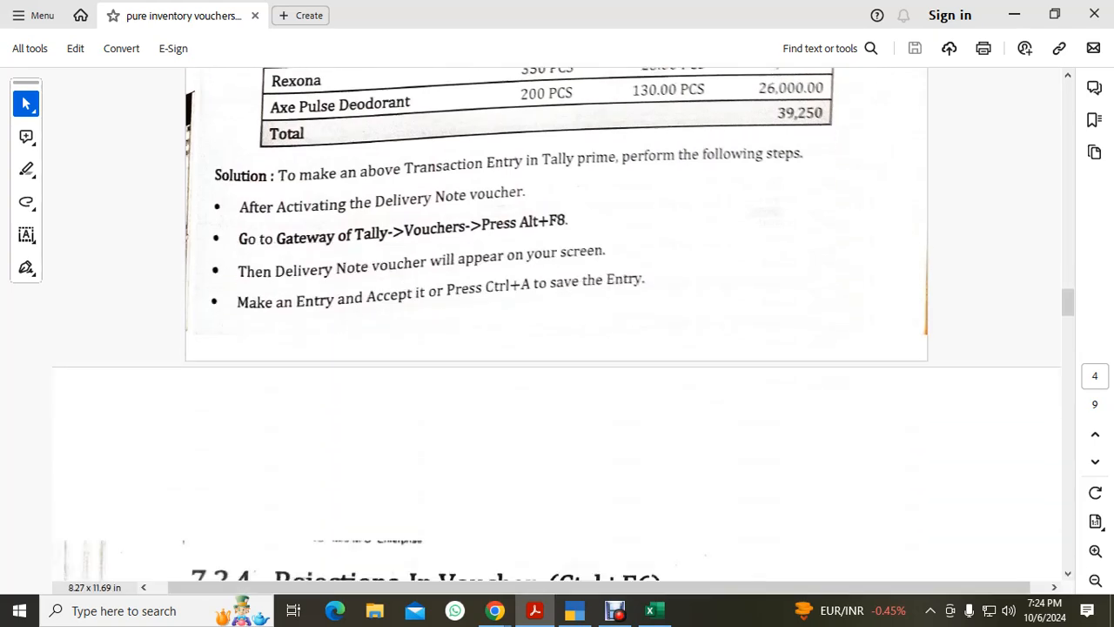
scroll(557, 331, down, 5)
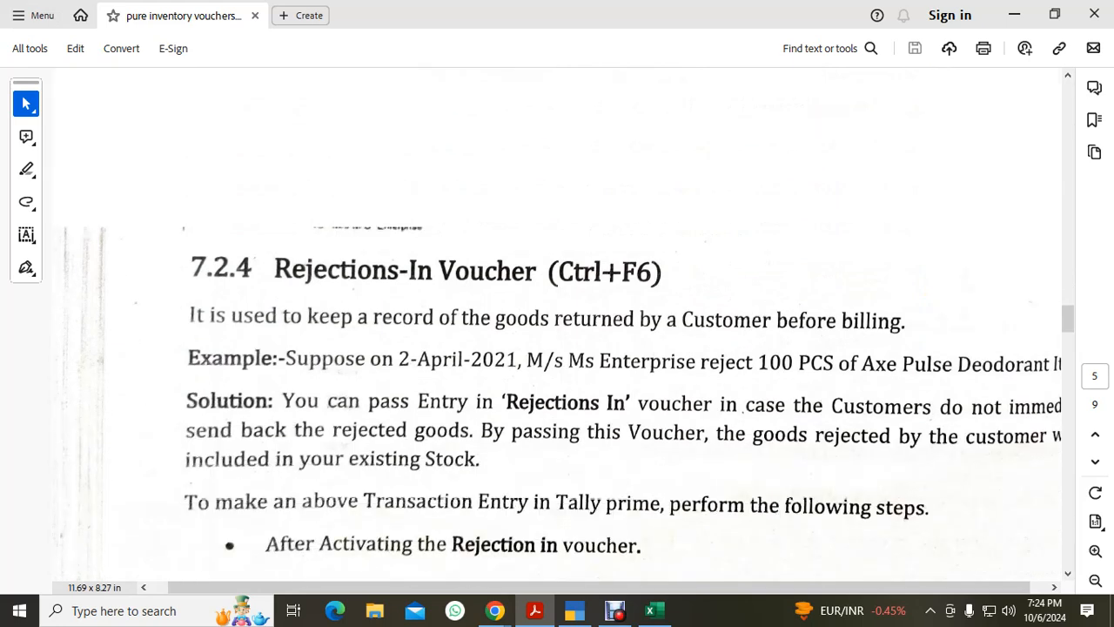
scroll(557, 331, down, 10)
scroll(557, 331, down, 5)
scroll(557, 331, up, 10)
scroll(557, 331, up, 2)
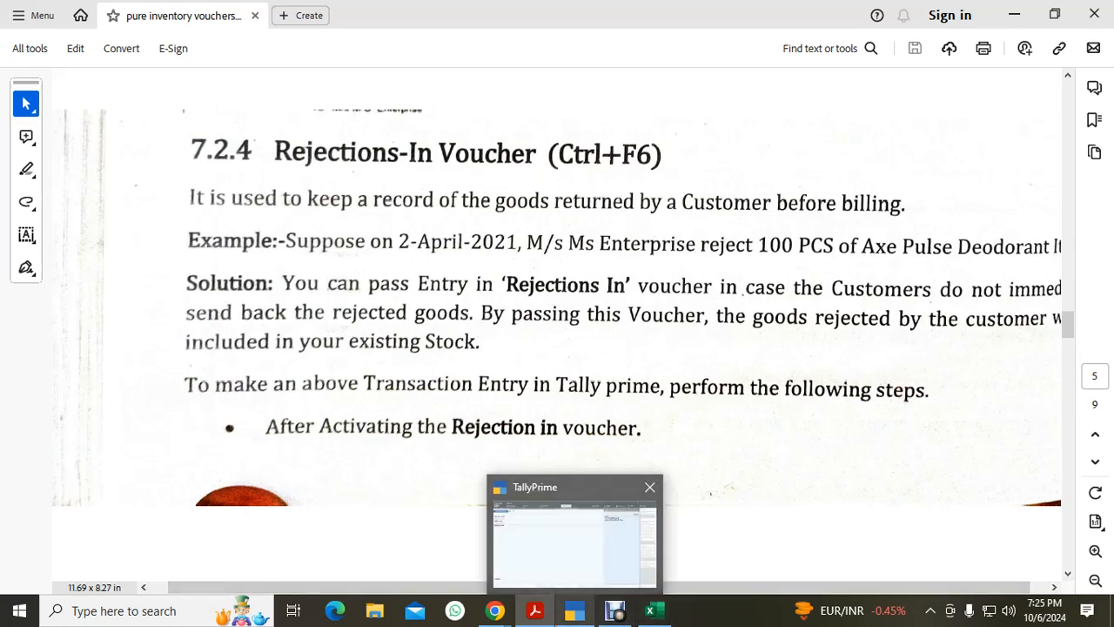
Step: Switch to TallyPrime, activate the Rejections In voucher type and open a new Rejections In voucher
click(575, 610)
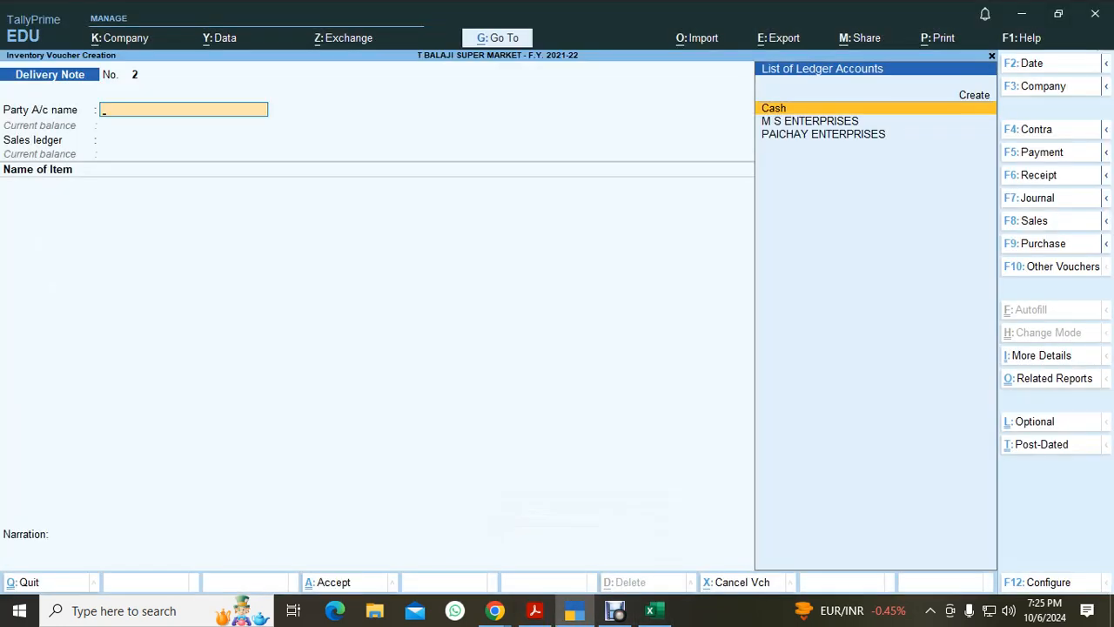
key(F10)
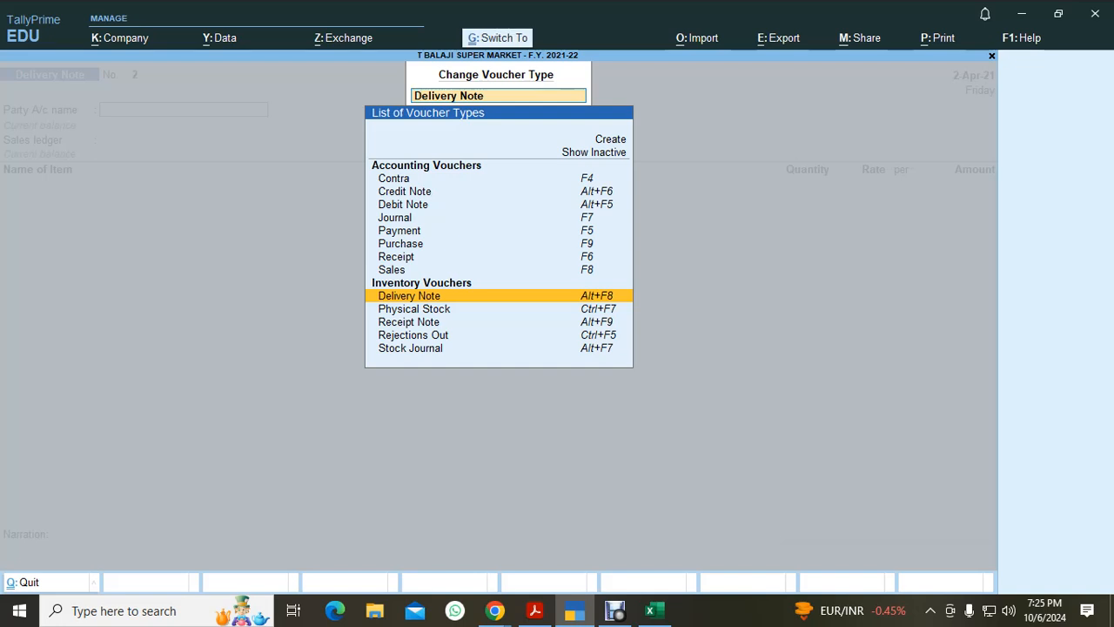
key(ctrl+F6)
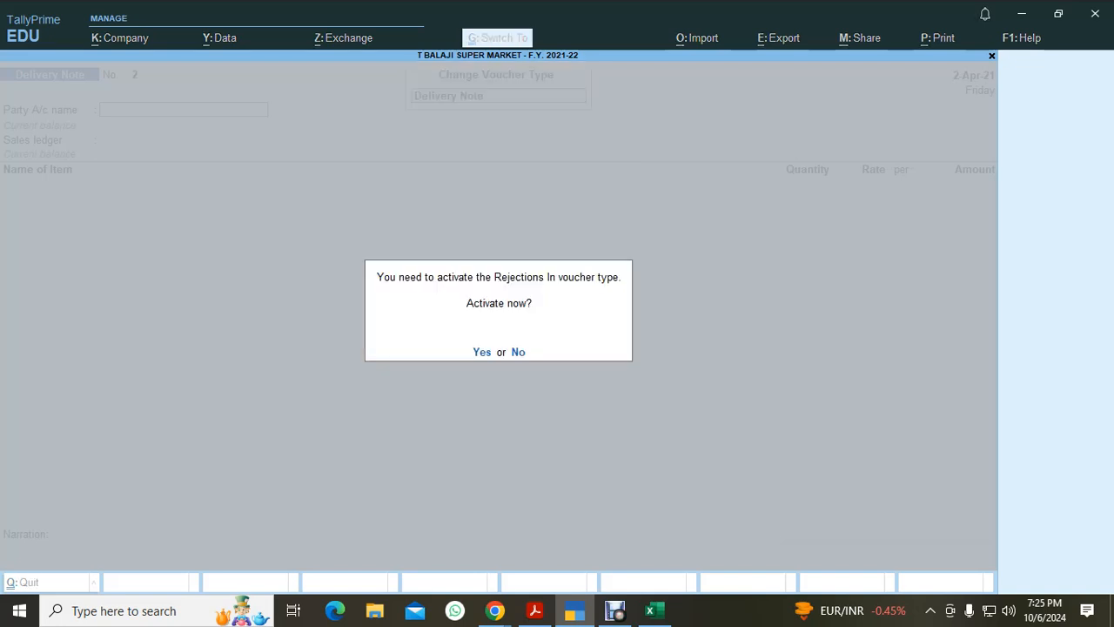
key(y)
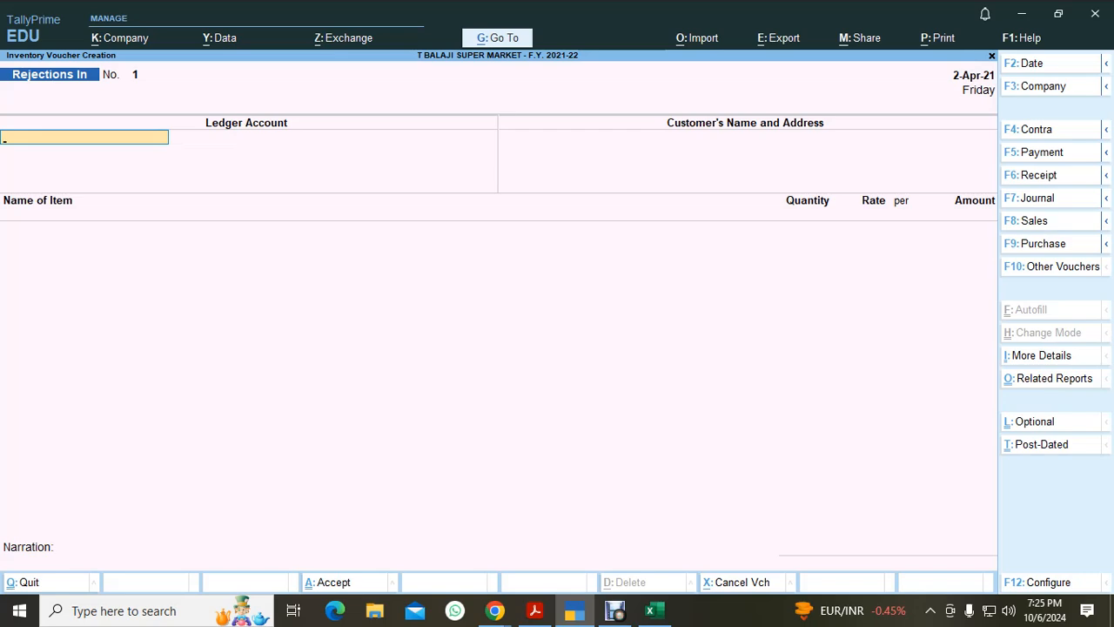
Step: Set the ledger account and customer to M S ENTERPRISES, then add Axe Pulse Deodarant with tracking number 1 and location Katra
text(M S)
key(Return)
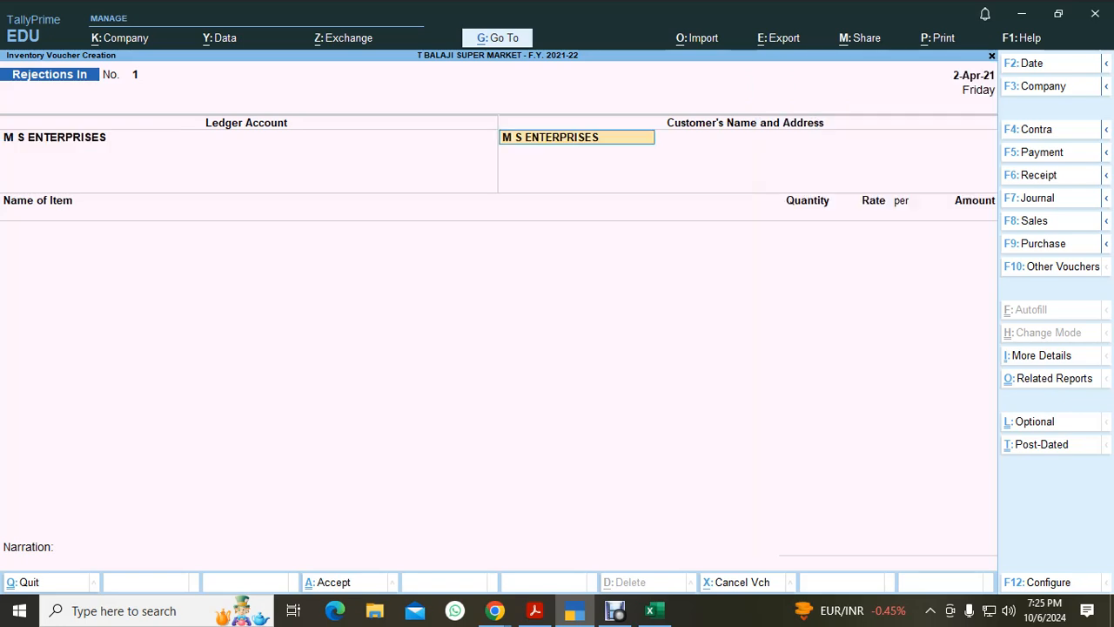
key(Return)
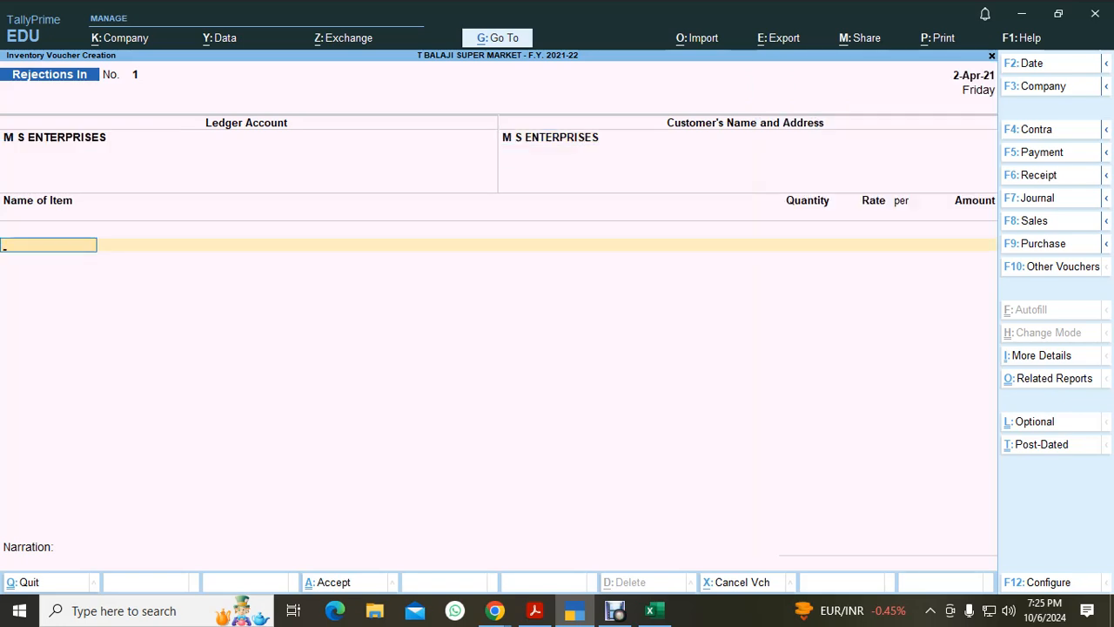
text(ax)
key(Return)
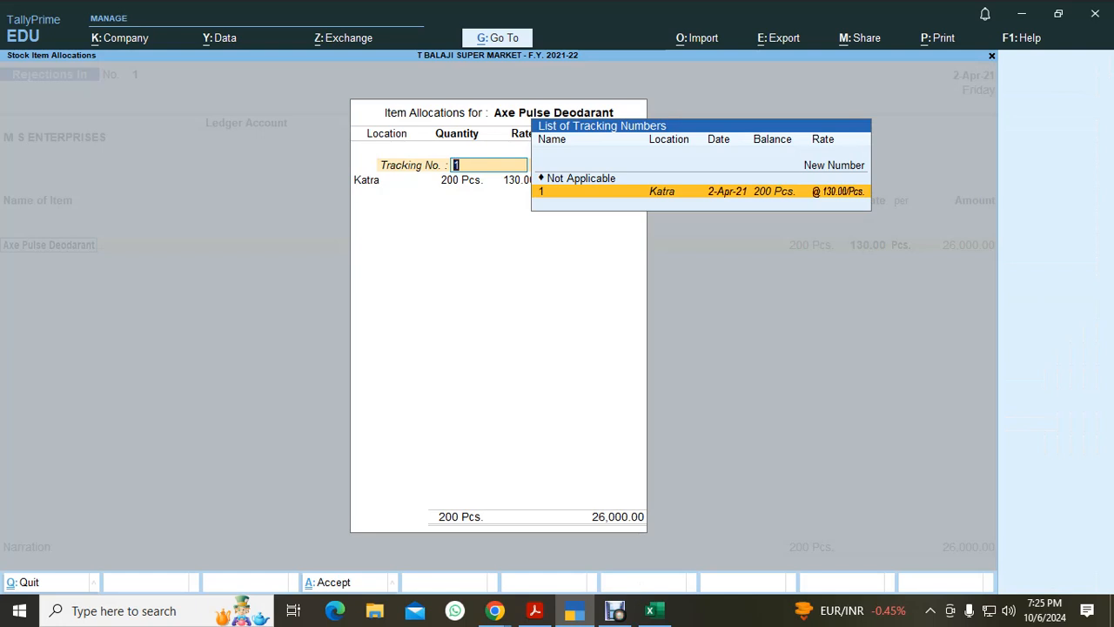
key(Return)
key(Return)
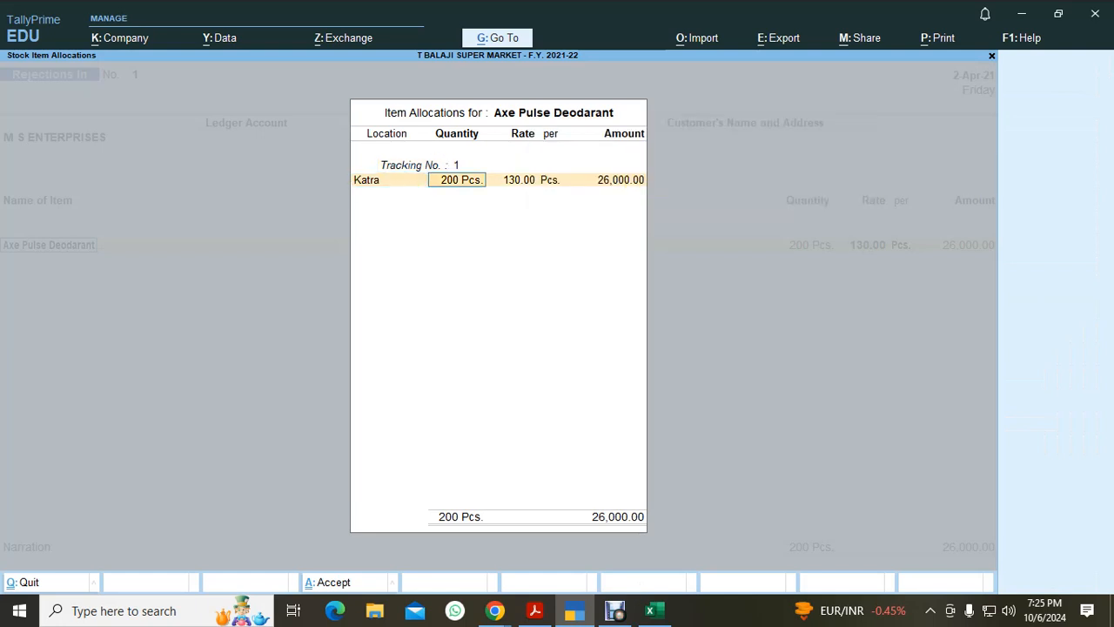
Step: Check the rejected quantity in the PDF, then in TallyPrime set it to 100 Pcs. and save the Rejections In voucher
key(alt+Tab)
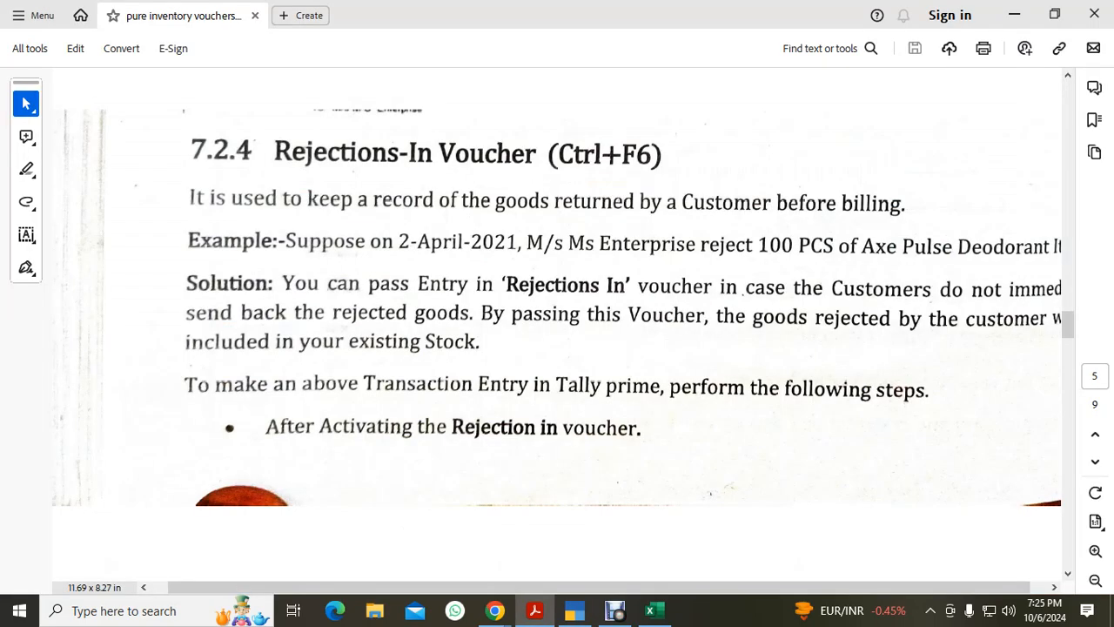
key(alt+Tab)
text(100)
key(Return)
key(Return)
key(Return)
key(Return)
key(Return)
key(Return)
key(Return)
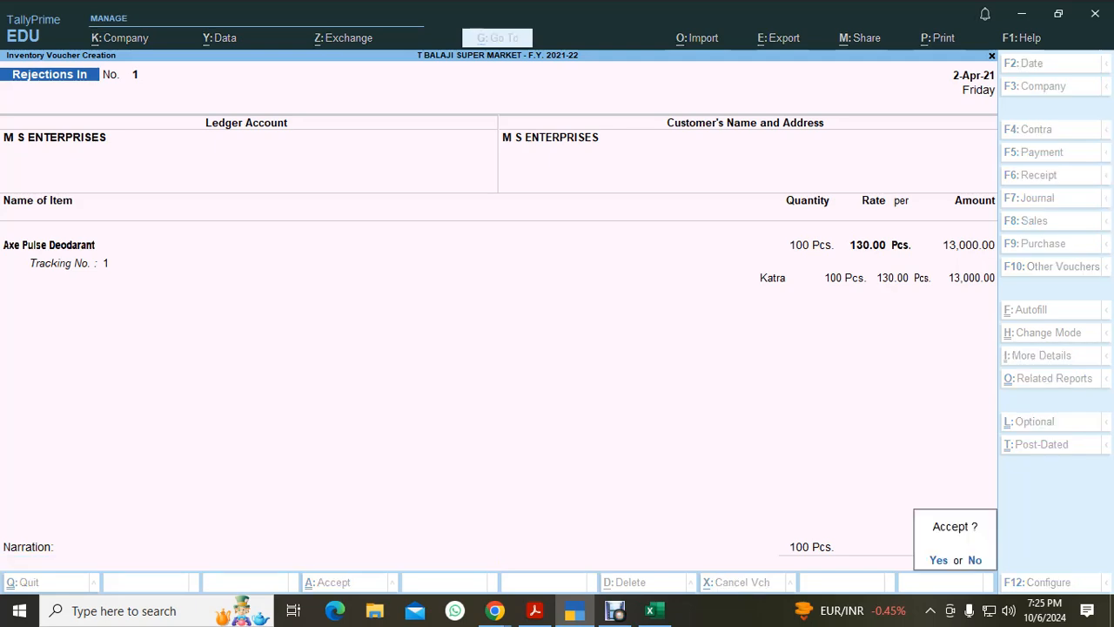
key(Return)
Step: Switch to the PDF and look through the Physical Stock Voucher and Stock Journal sections with their examples
key(alt+Tab)
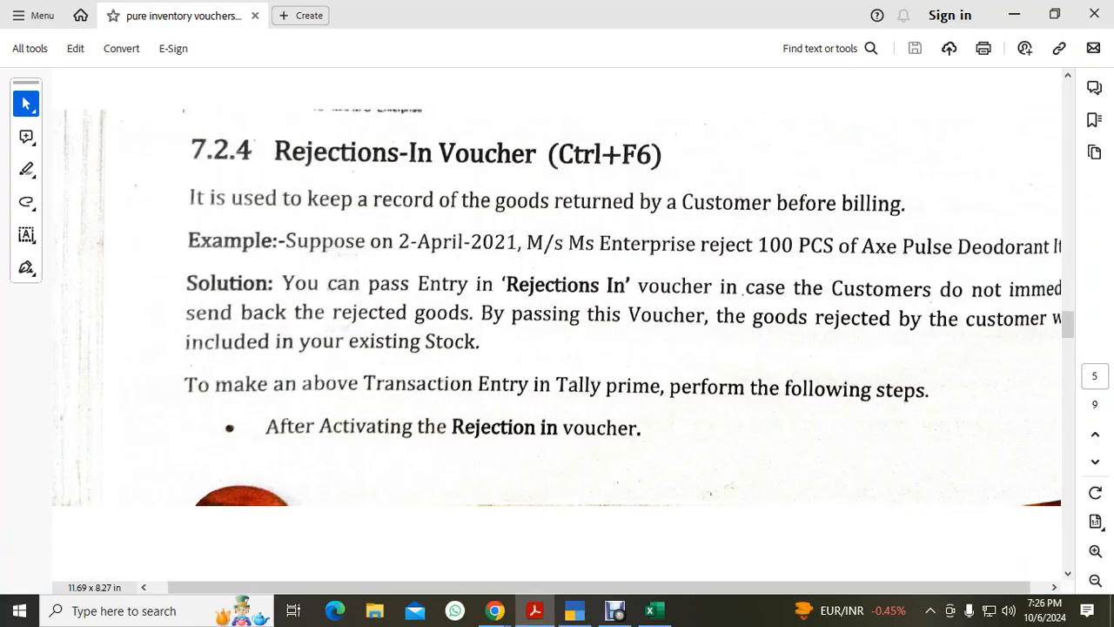
click(300, 14)
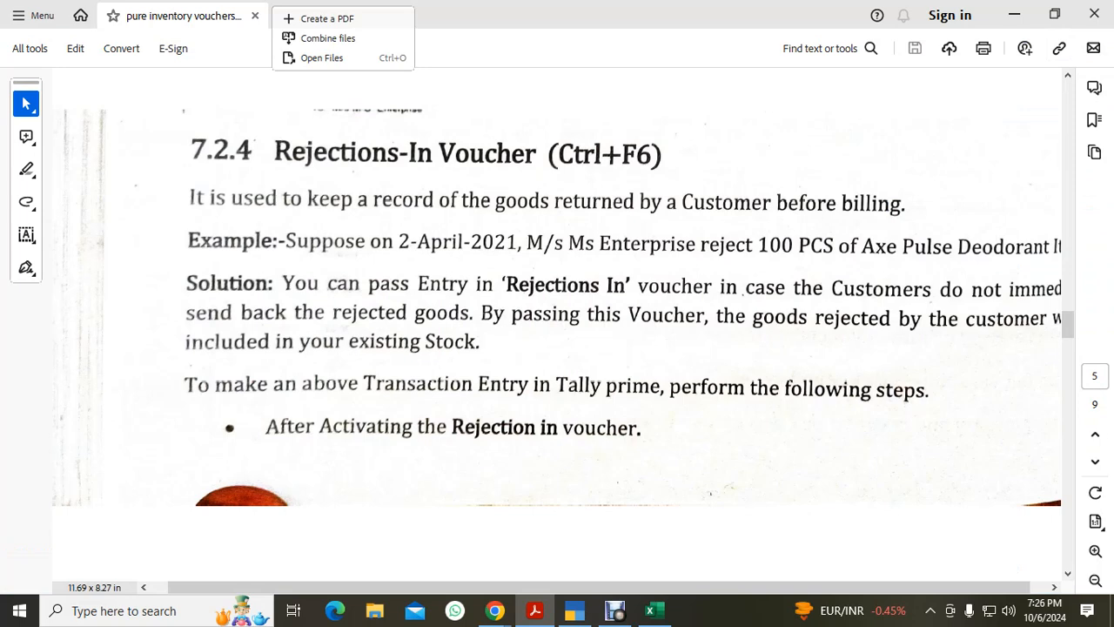
scroll(557, 331, down, 5)
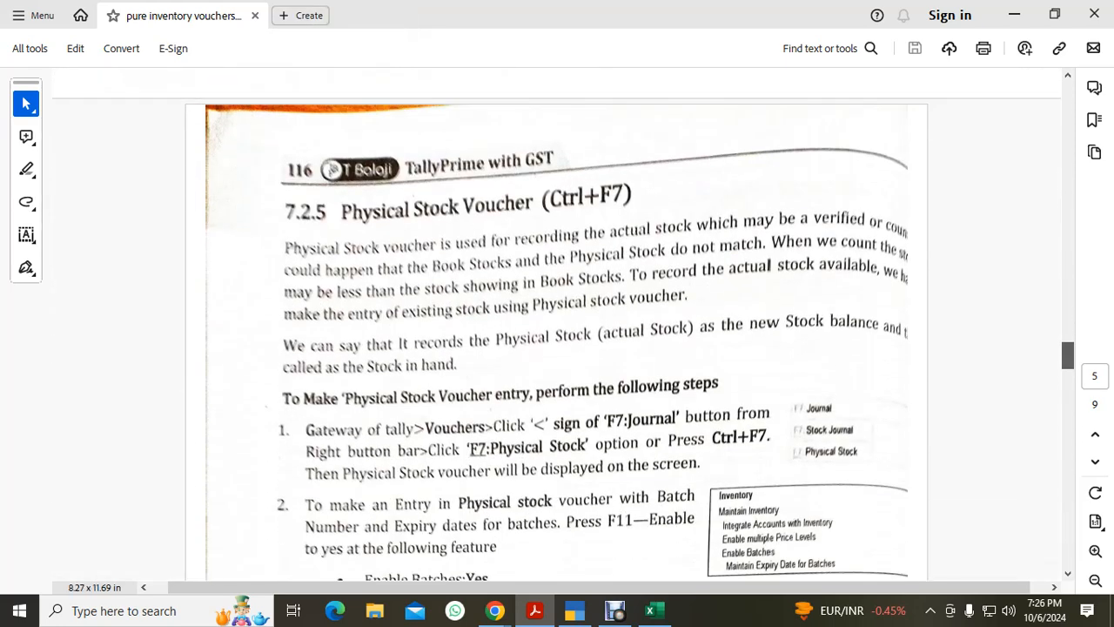
scroll(557, 331, down, 1)
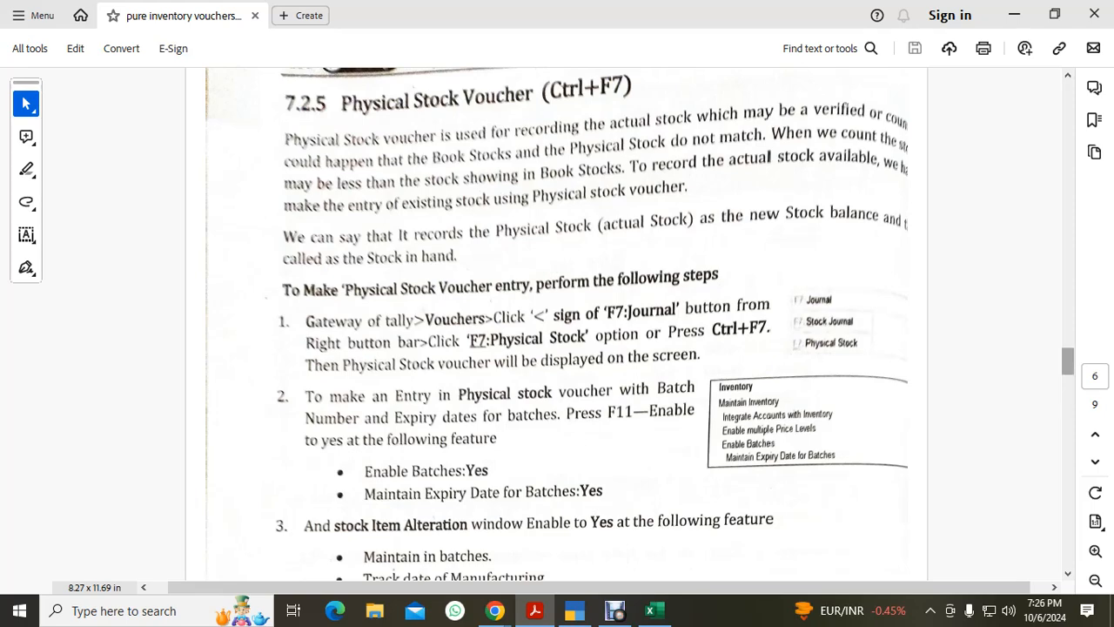
scroll(557, 322, down, 10)
scroll(557, 322, down, 15)
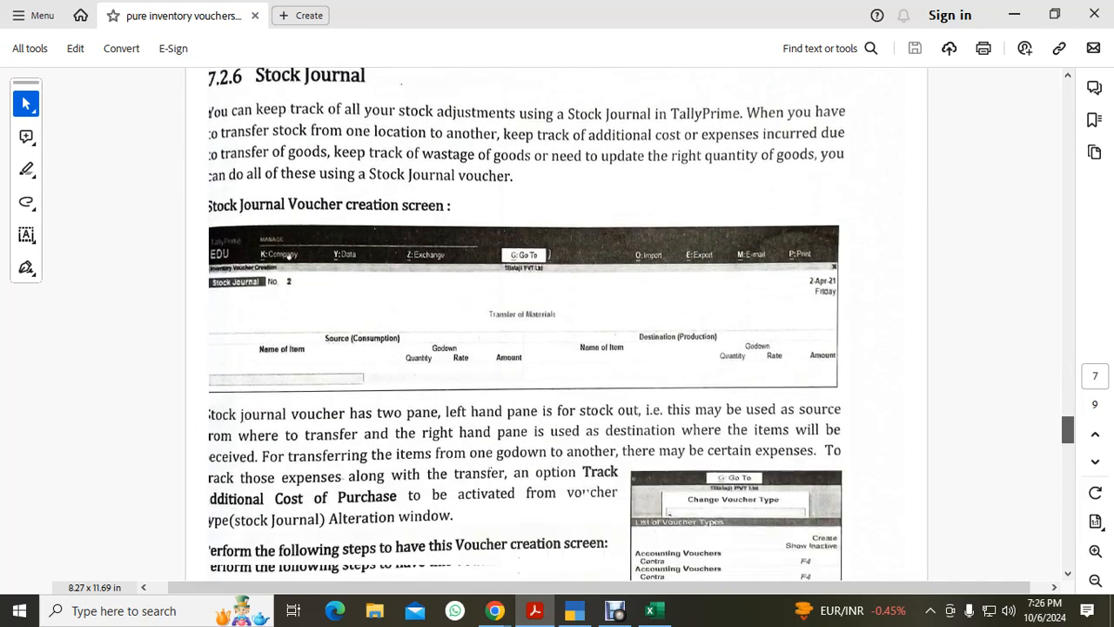
scroll(557, 322, up, 6)
scroll(557, 322, down, 4)
scroll(557, 322, down, 20)
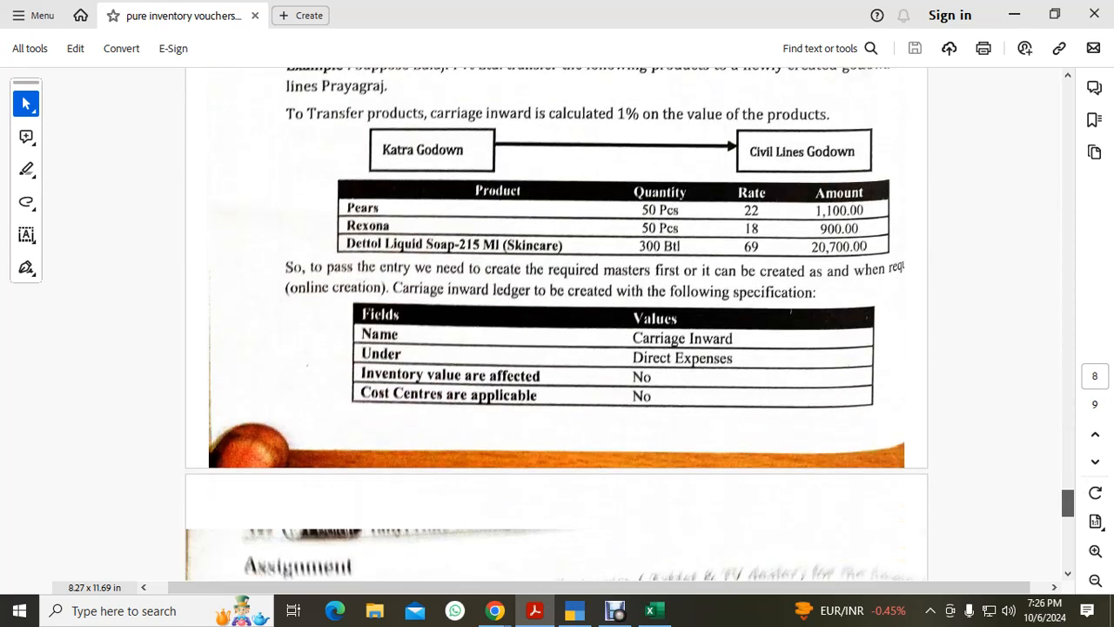
scroll(557, 322, up, 20)
scroll(557, 322, up, 6)
scroll(557, 322, down, 7)
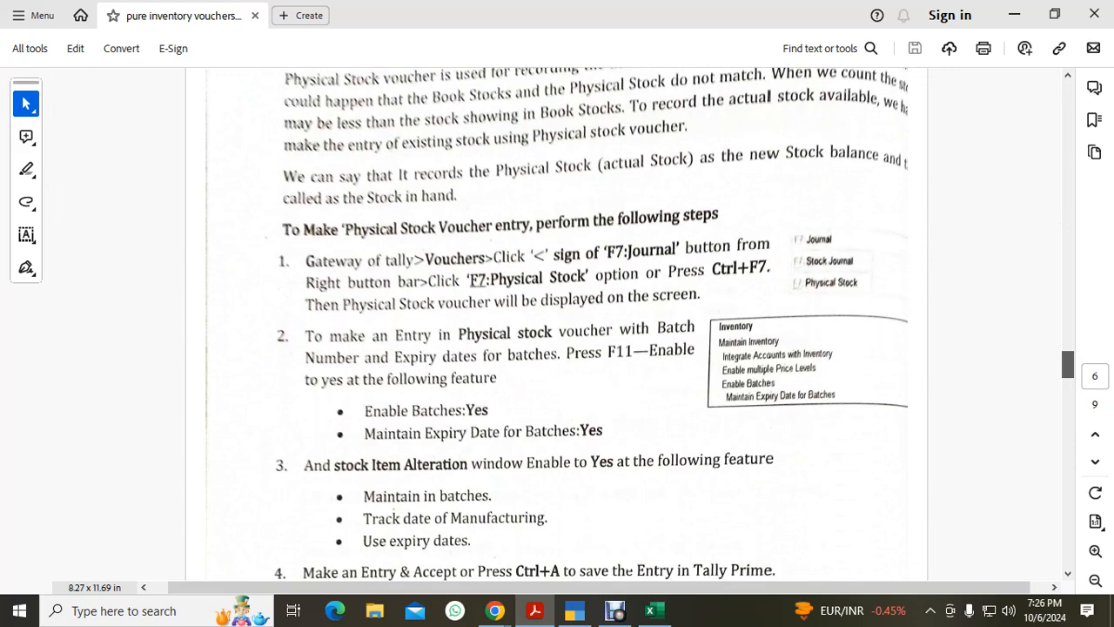
scroll(557, 322, down, 15)
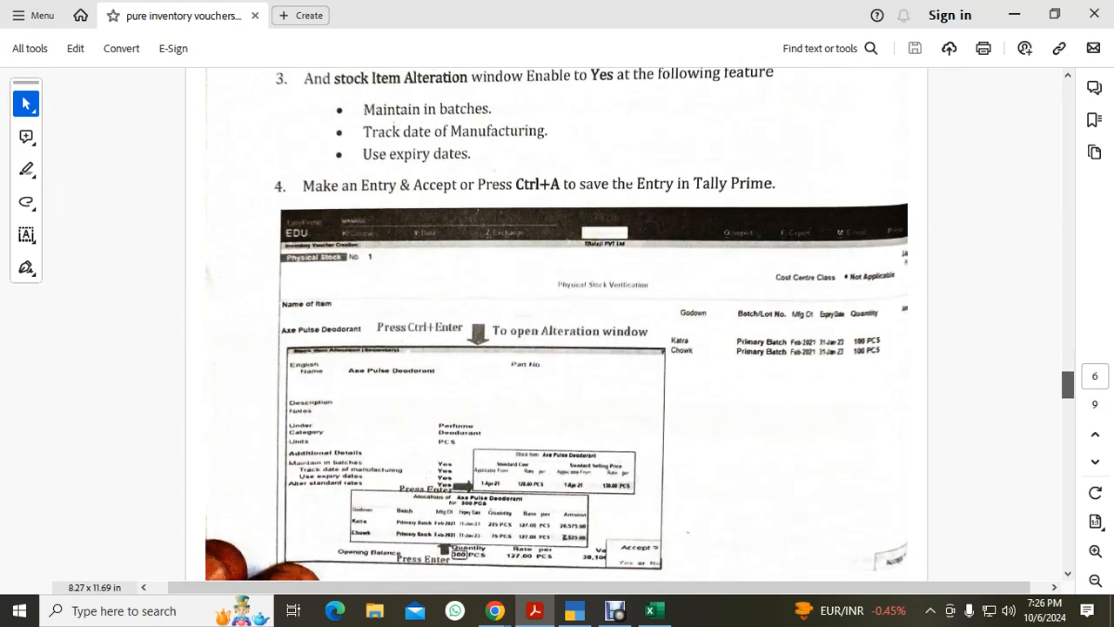
scroll(557, 322, down, 5)
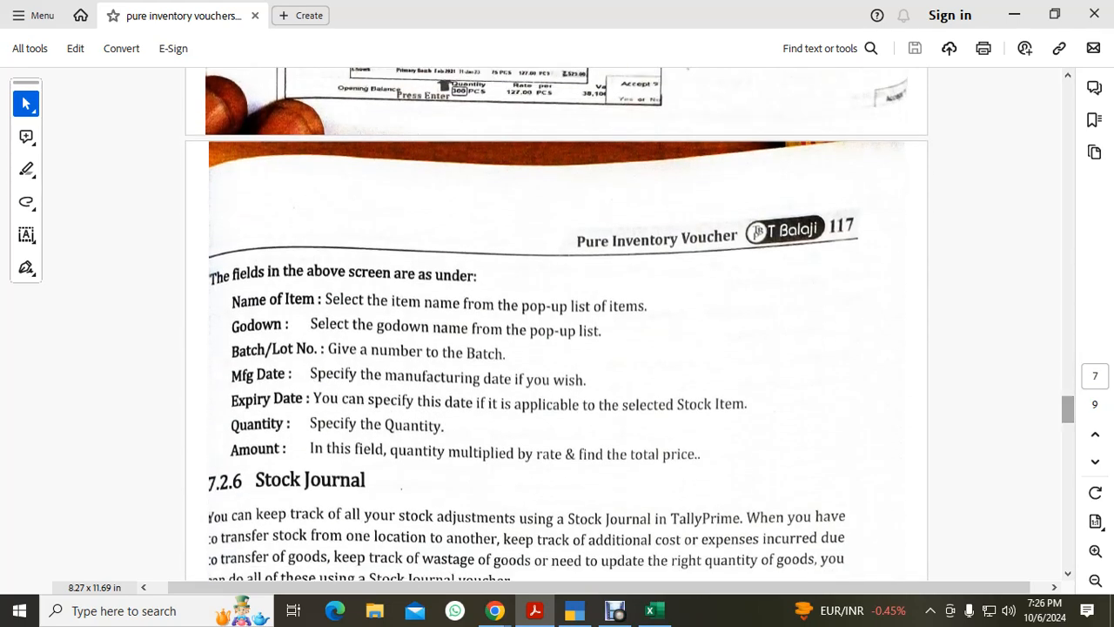
Step: Examine the stock items' closing balances in TallyPrime's detailed Stock Summary, then reopen voucher entry and return to the PDF
click(574, 610)
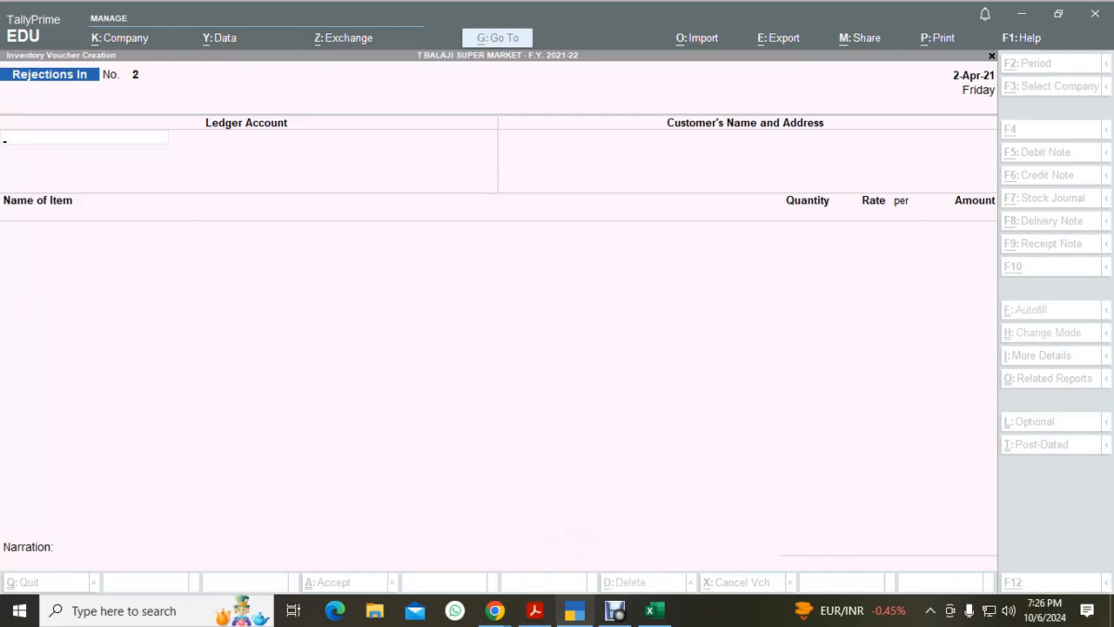
key(Escape)
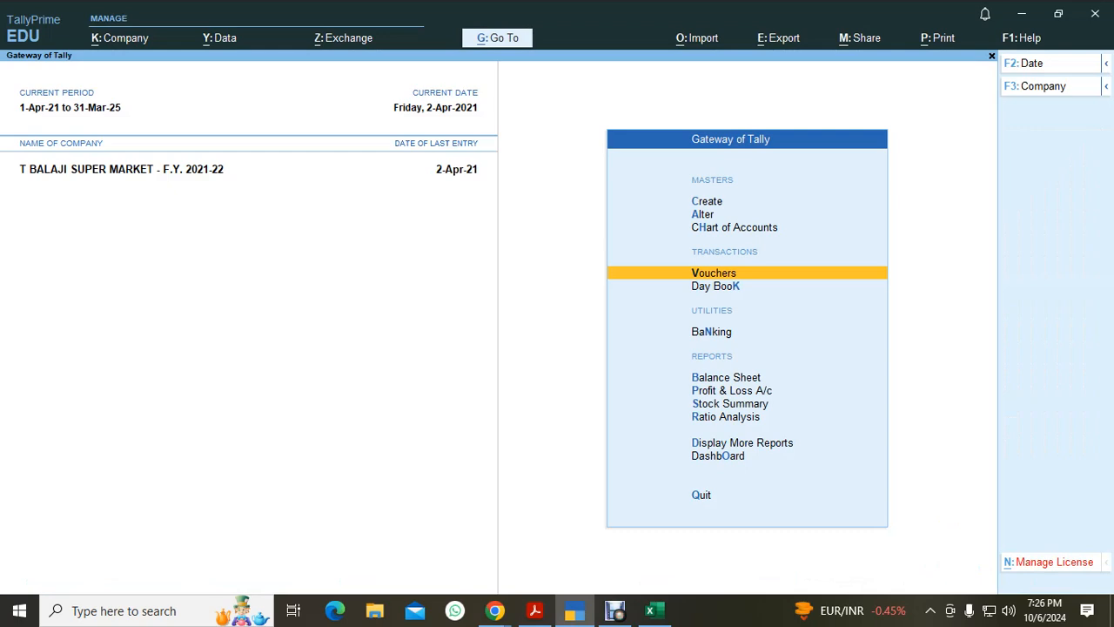
key(s)
key(alt+F5)
key(Down)
key(Down)
key(Down)
key(Down)
key(Down)
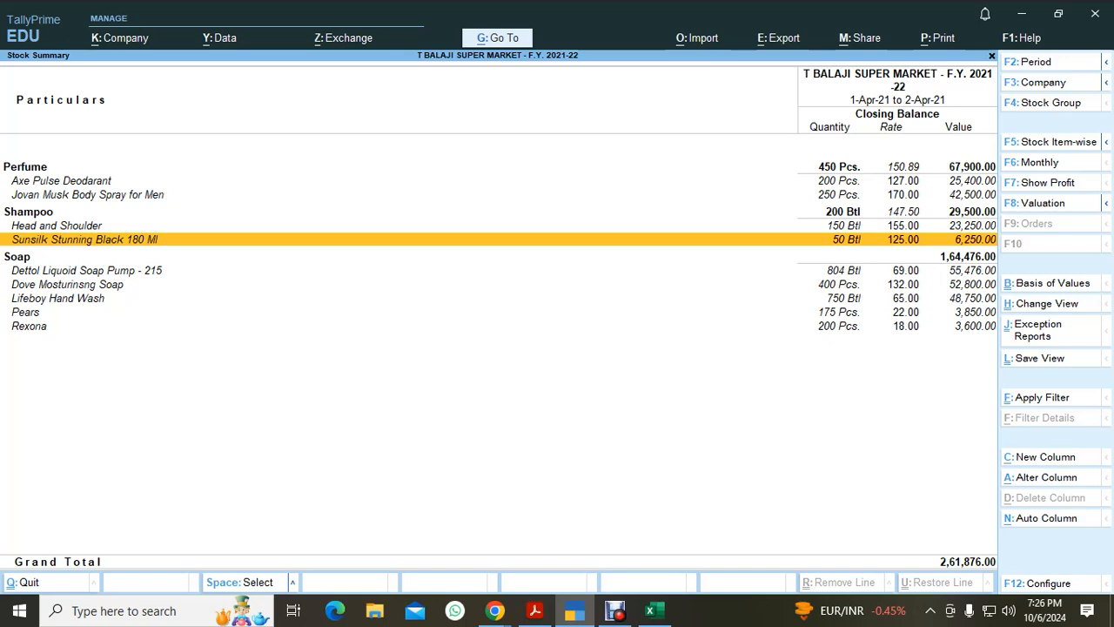
key(Escape)
key(v)
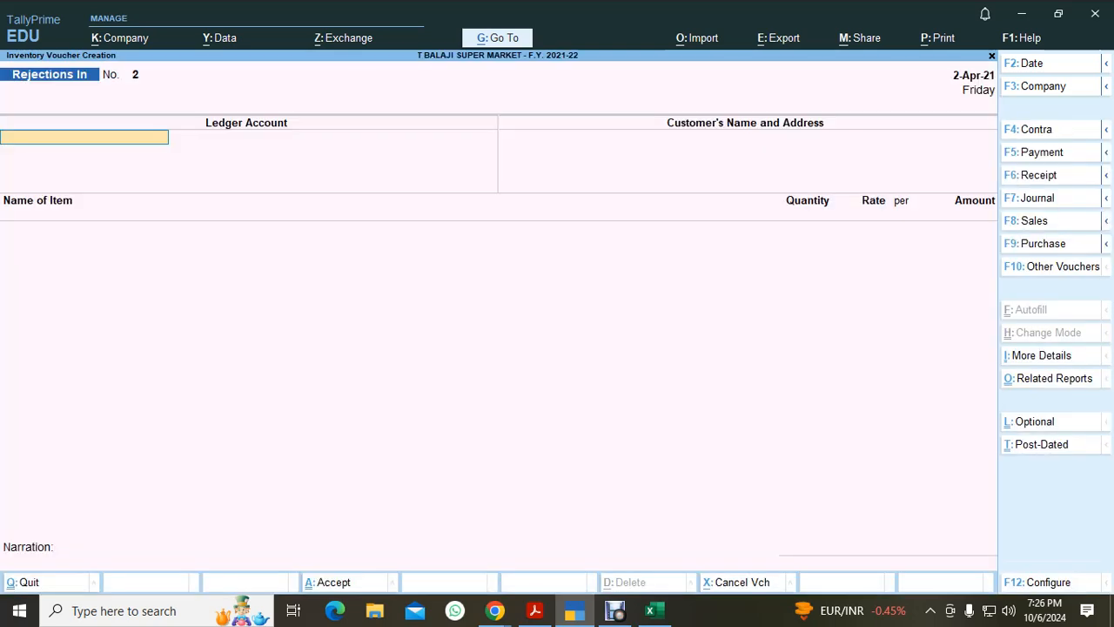
key(alt+Tab)
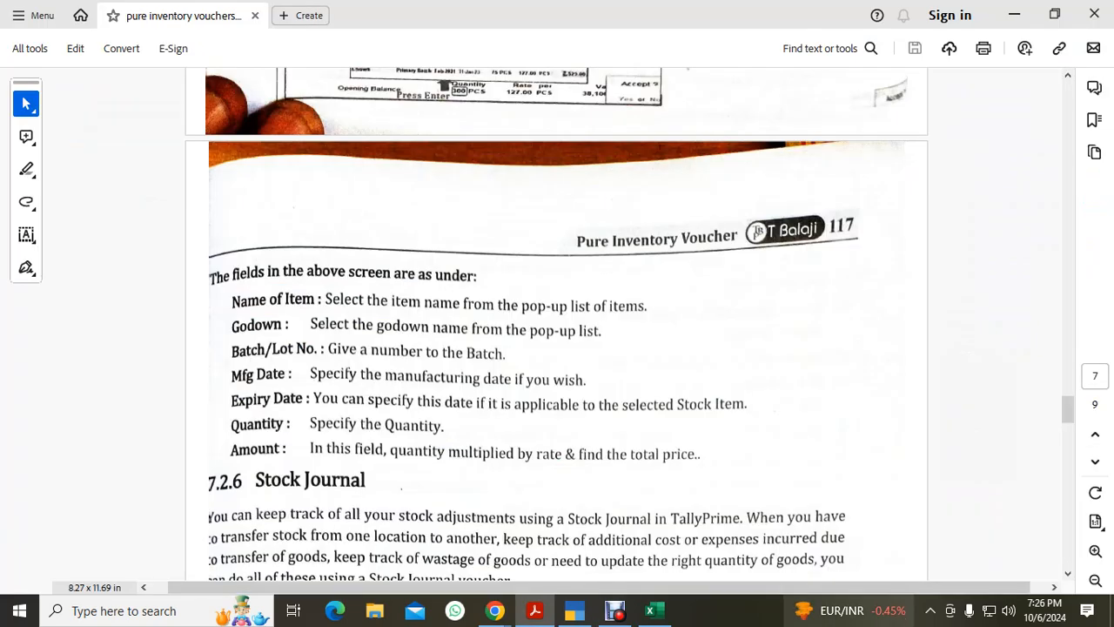
mouse_move(850, 611)
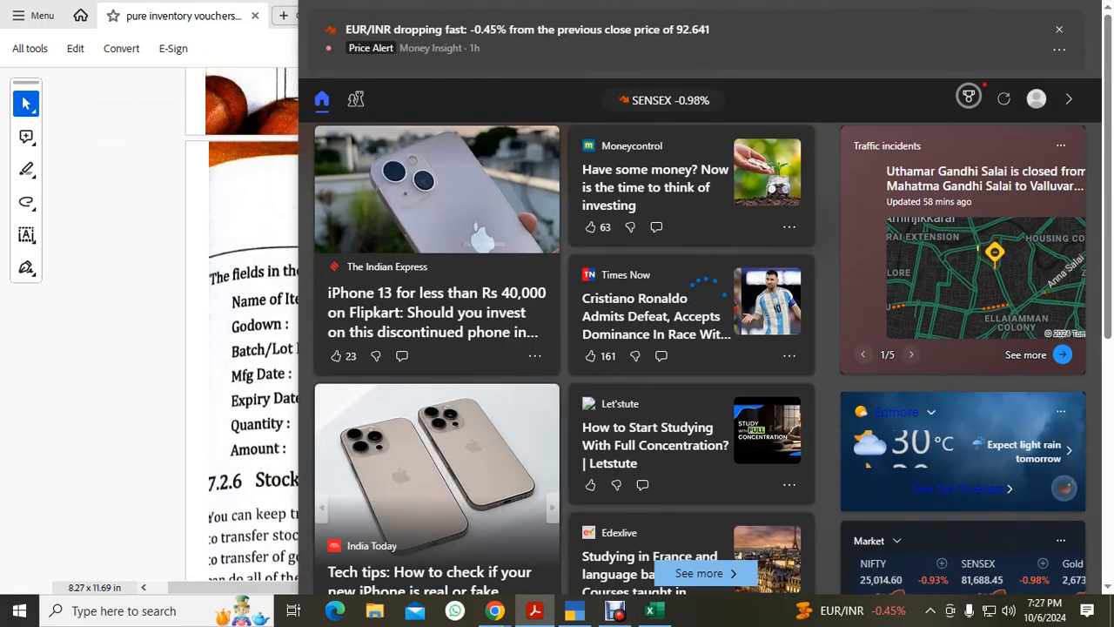
click(1060, 28)
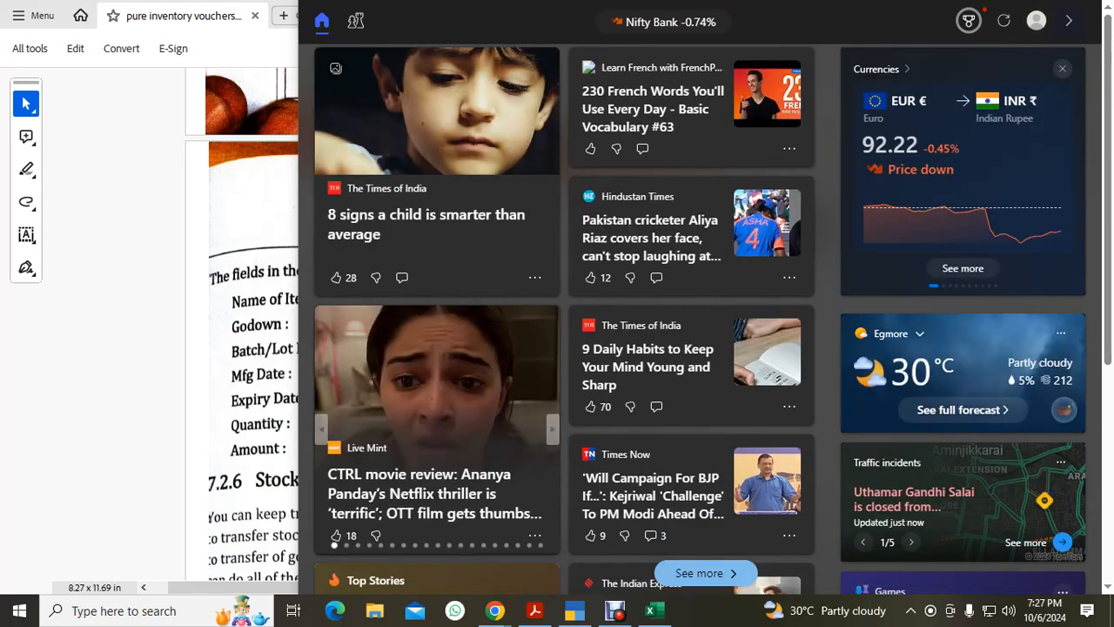
click(1069, 20)
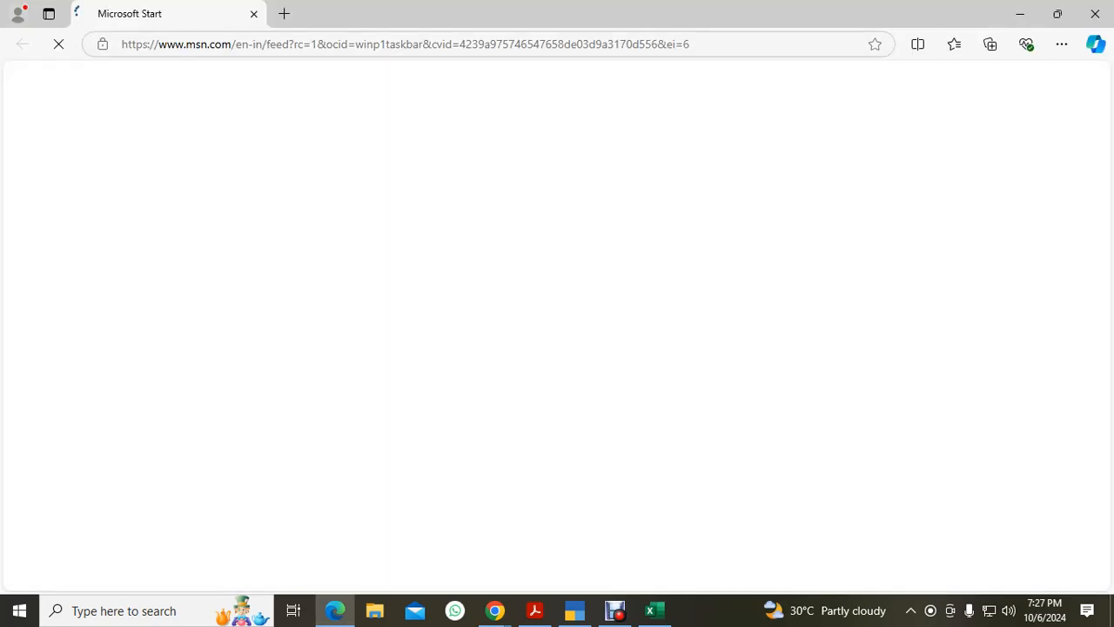
click(1094, 13)
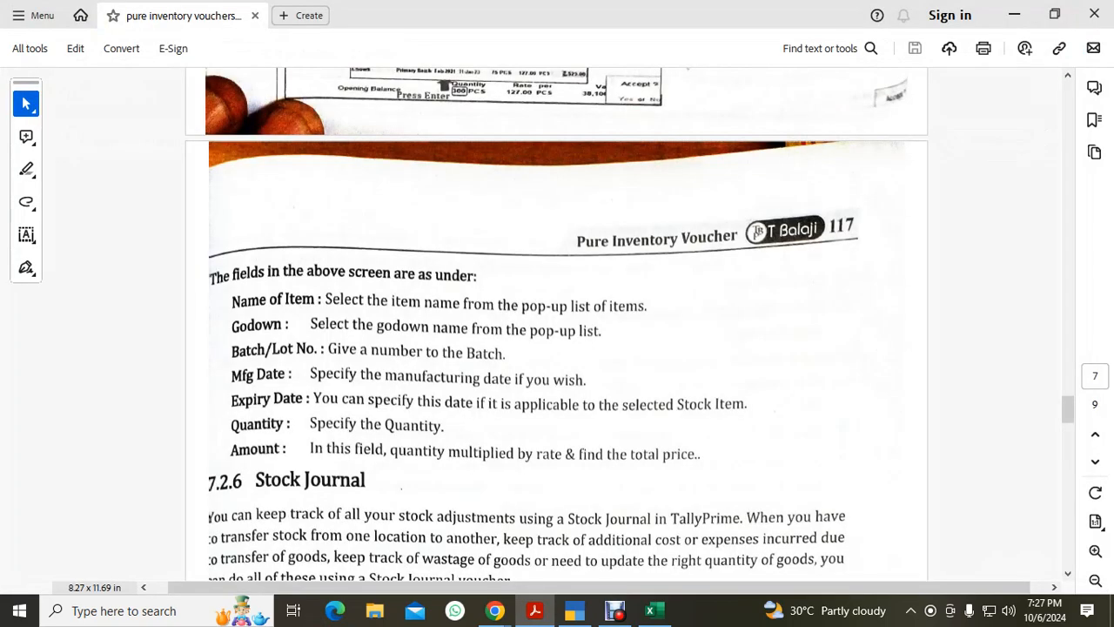
Step: Review the Physical Stock Voucher section of the PDF, from its entry instructions back to the heading
scroll(401, 488, up, 15)
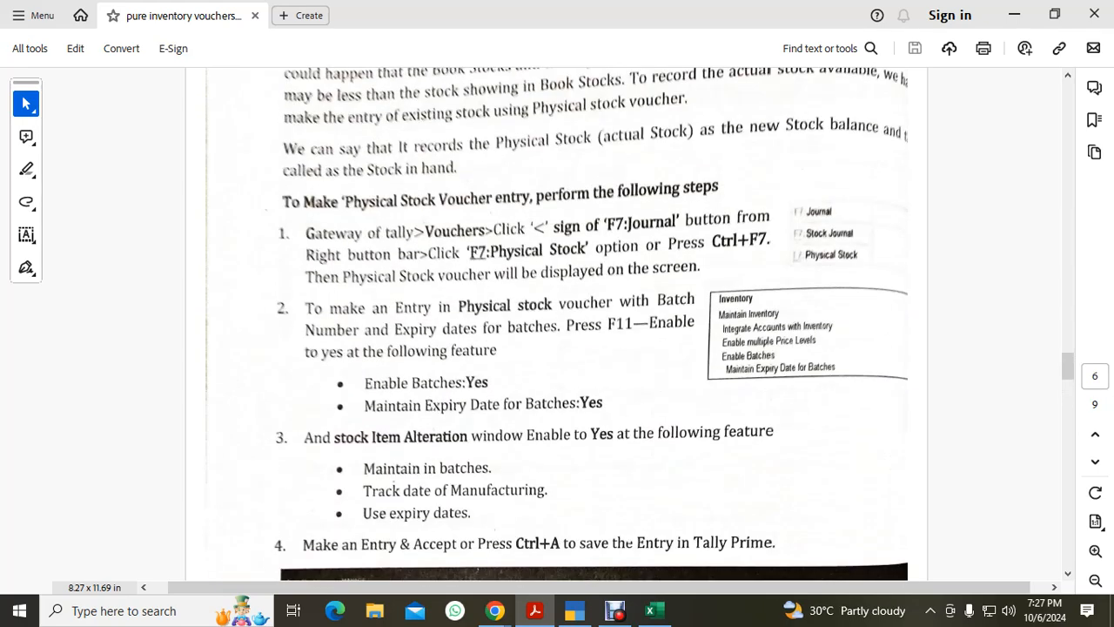
key(alt+Tab)
key(alt+Tab)
scroll(557, 322, up, 2)
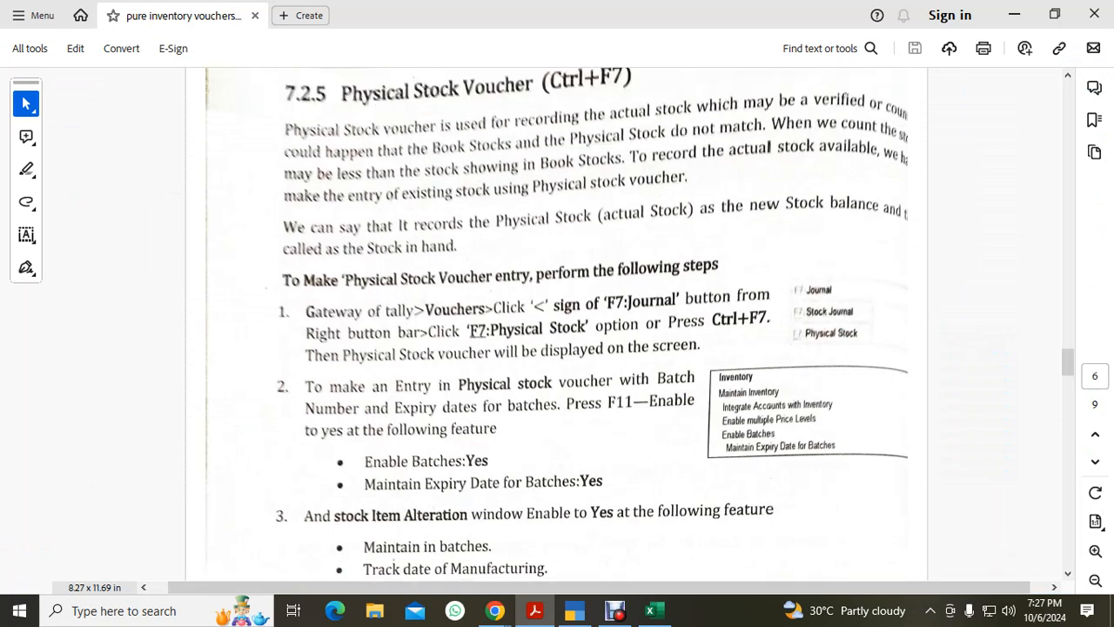
scroll(557, 322, up, 4)
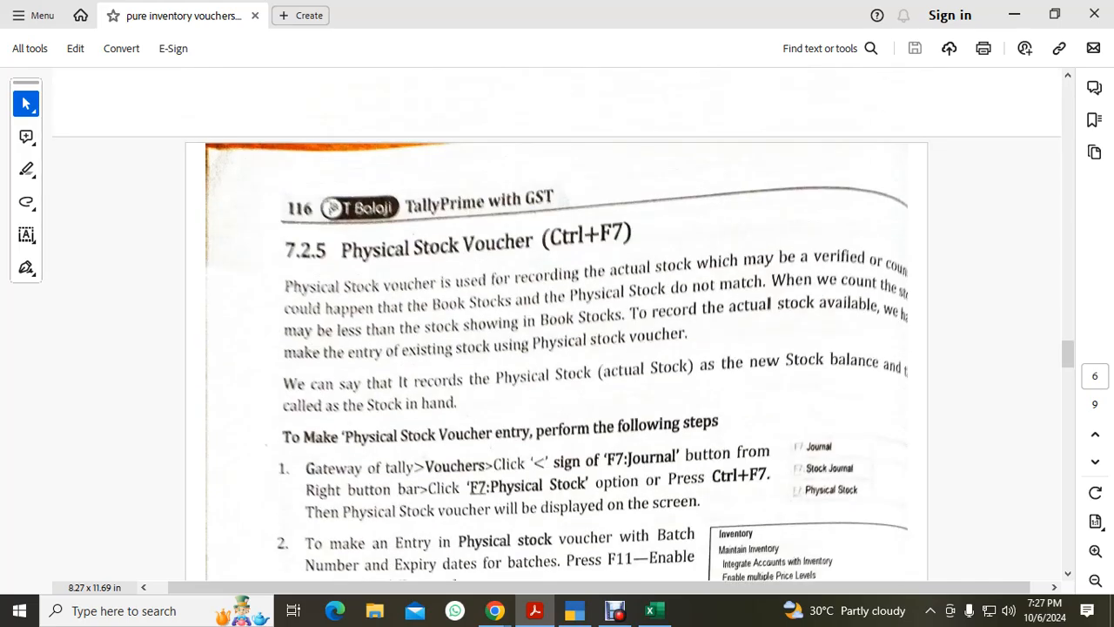
Step: Switch to TallyPrime, start a Physical Stock voucher and add Sunsilk Stunning Black 180 Ml as the stock item
key(alt+Tab)
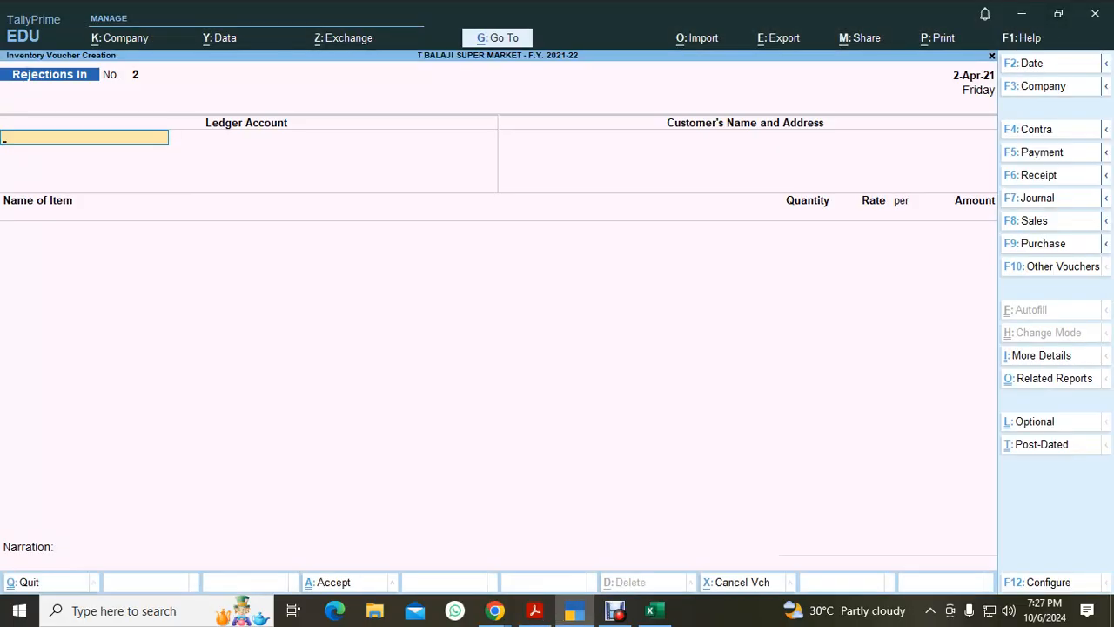
key(ctrl+F7)
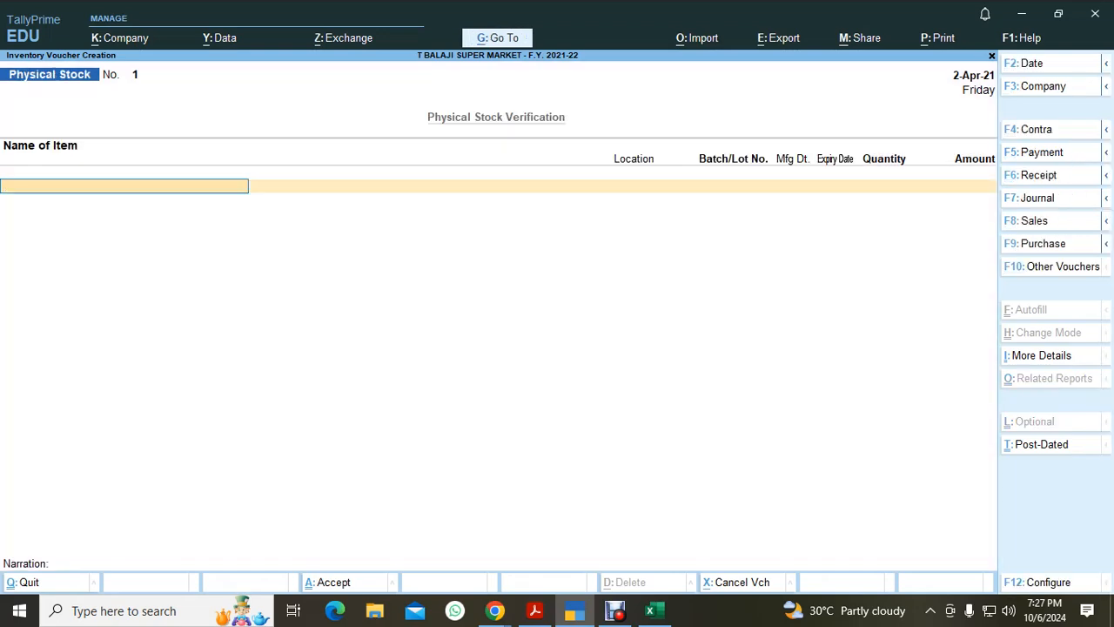
key(space)
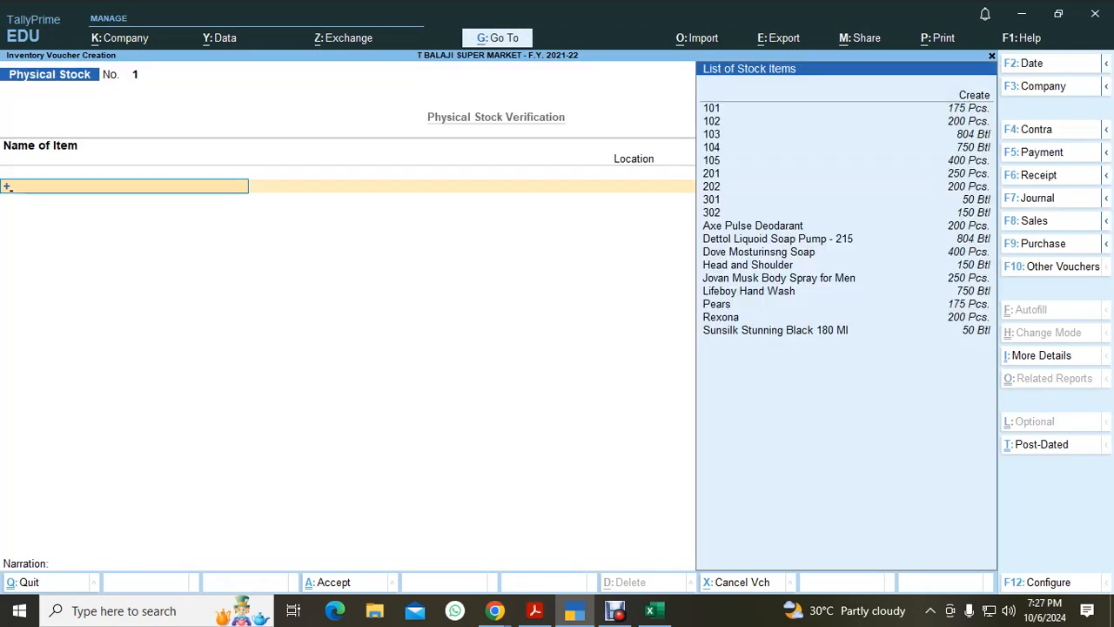
key(alt+Tab)
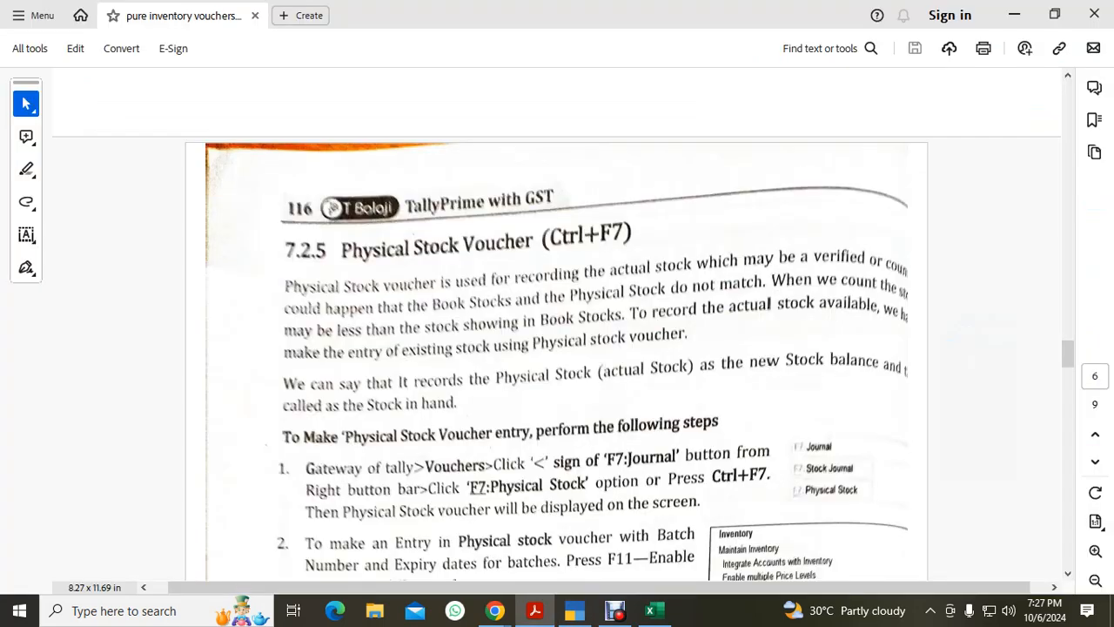
key(alt+Tab)
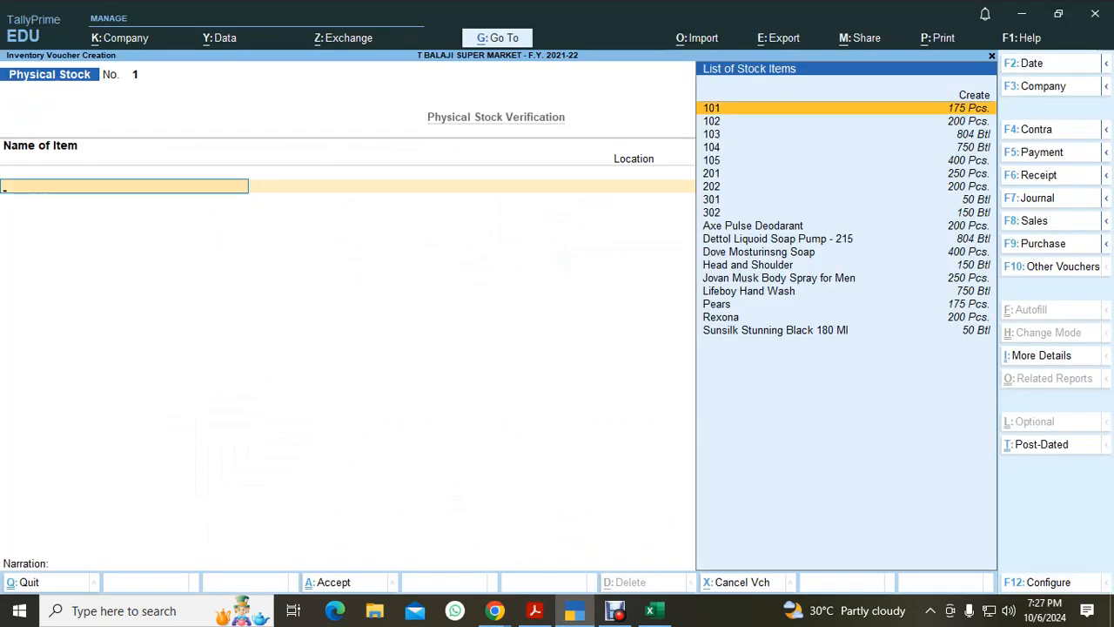
key(alt)
key(Down)
key(Down)
key(Down)
key(Down)
key(Down)
key(Down)
key(Down)
key(Down)
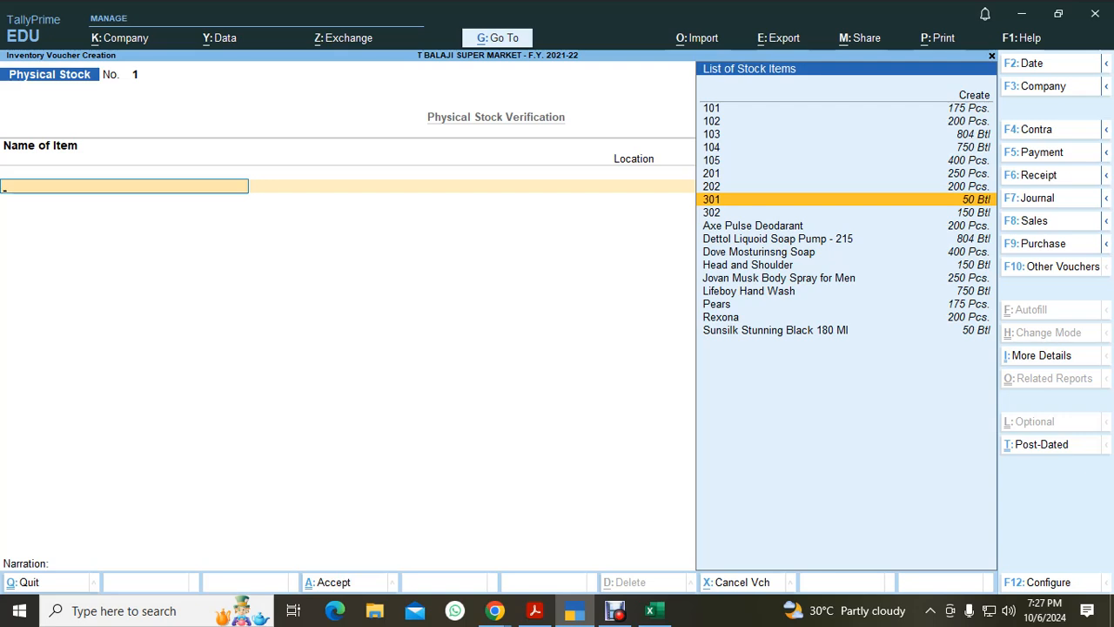
key(Down)
key(Down)
key(Down)
key(Down)
key(Down)
key(Down)
key(Down)
key(Down)
key(Down)
key(Down)
key(Return)
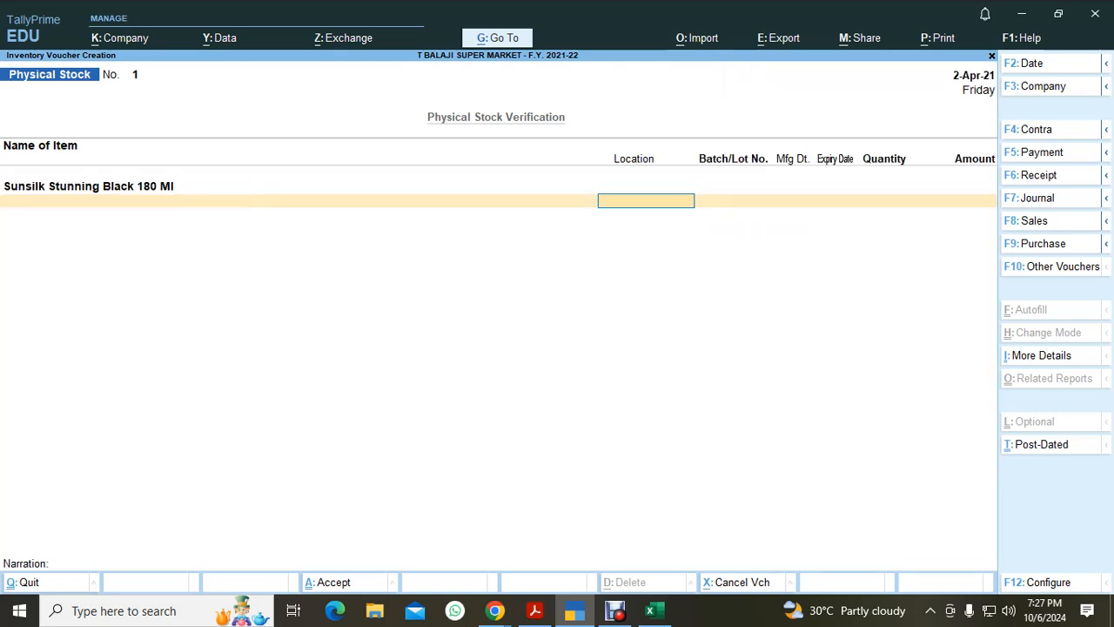
Step: Set the item's location to Katra and quantity to 50 Btl, leave the narration blank and save the Physical Stock voucher
text(K)
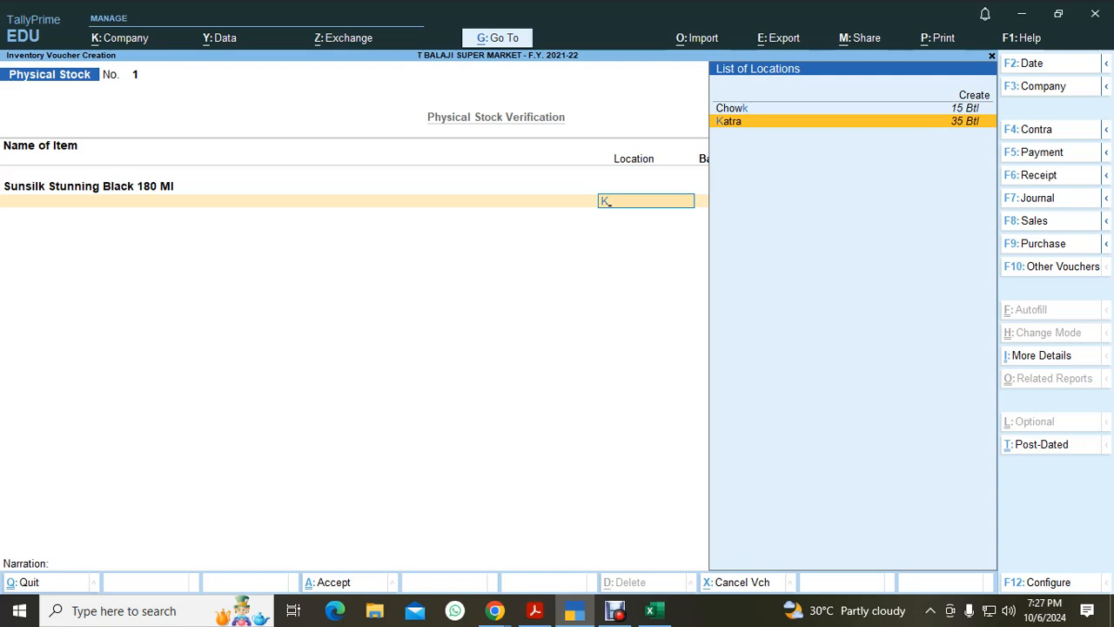
key(Return)
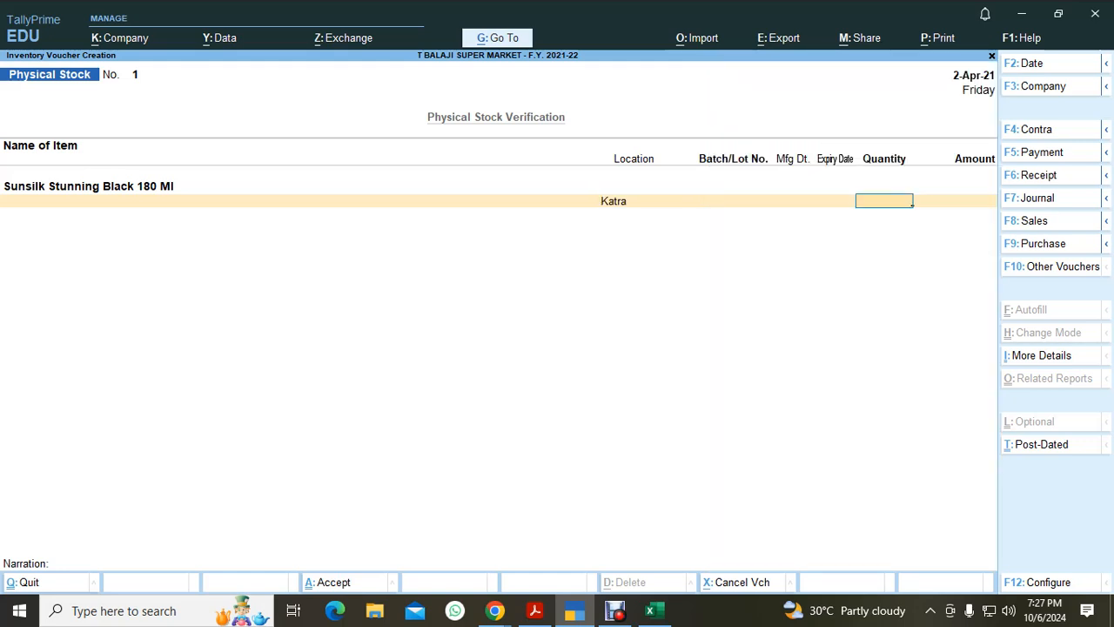
text(50)
key(Return)
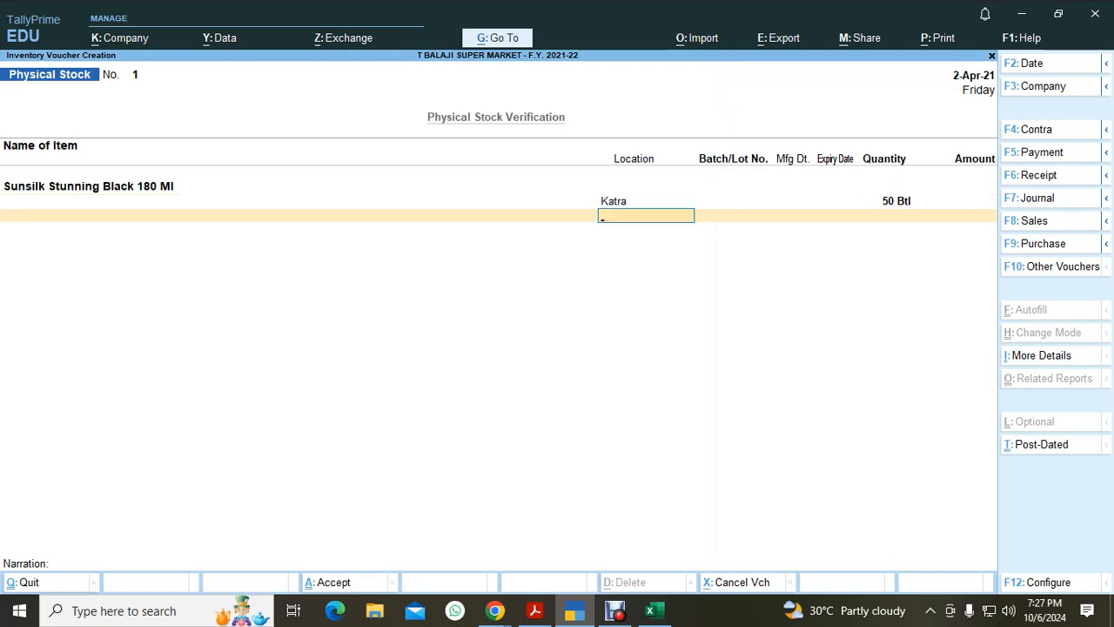
key(Return)
key(Return)
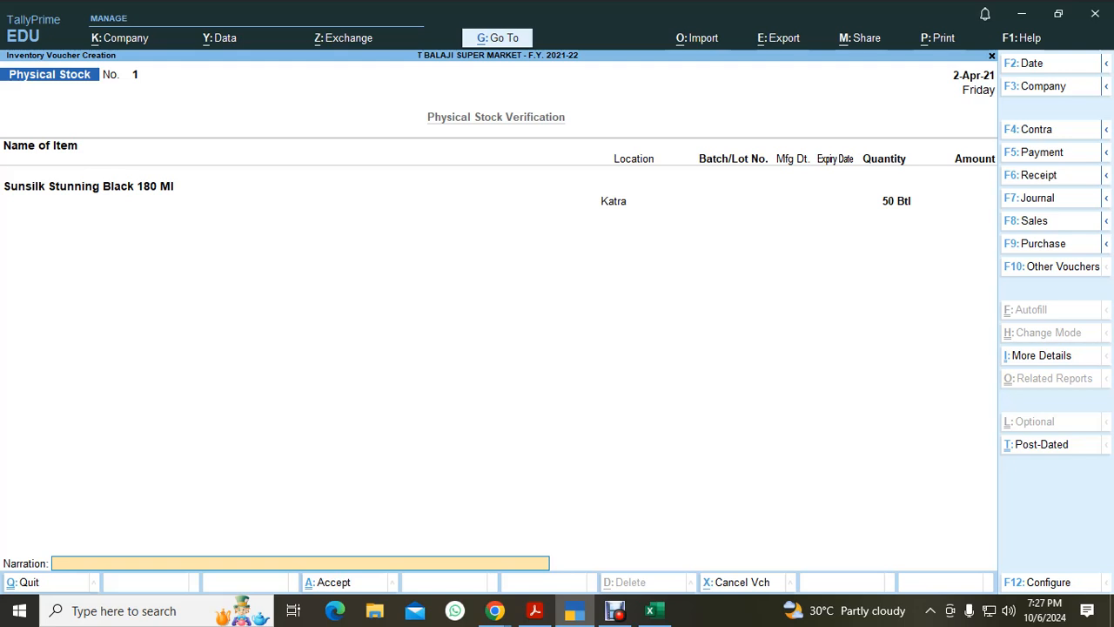
key(Return)
key(Return)
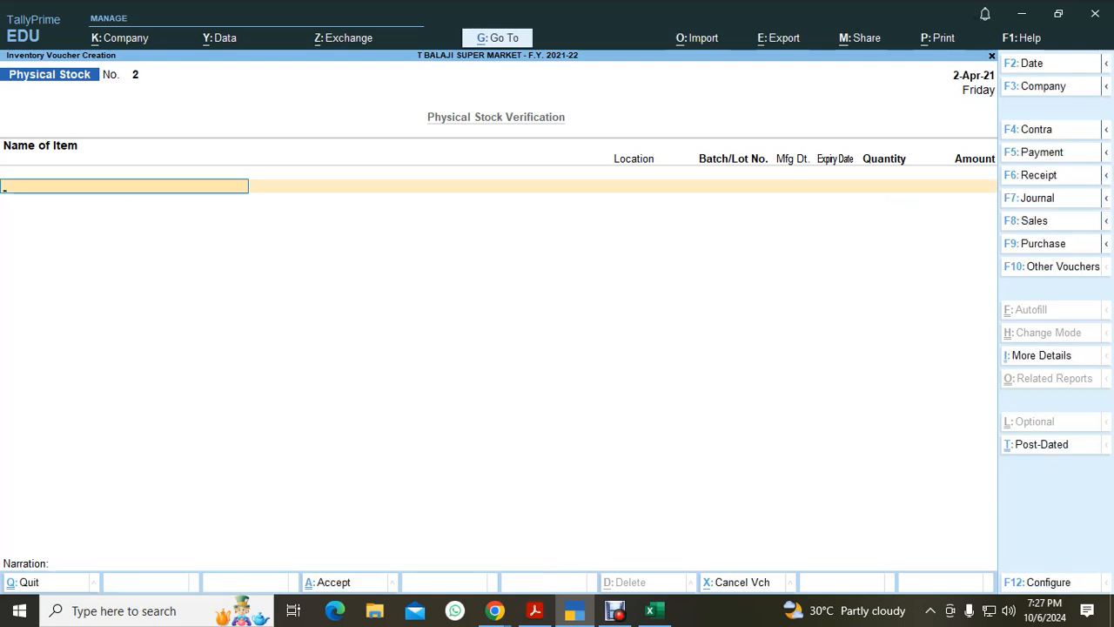
Step: Check Sunsilk Stunning Black 180 Ml's closing balance in the detailed Stock Summary, then switch to the Google Meet call
key(Escape)
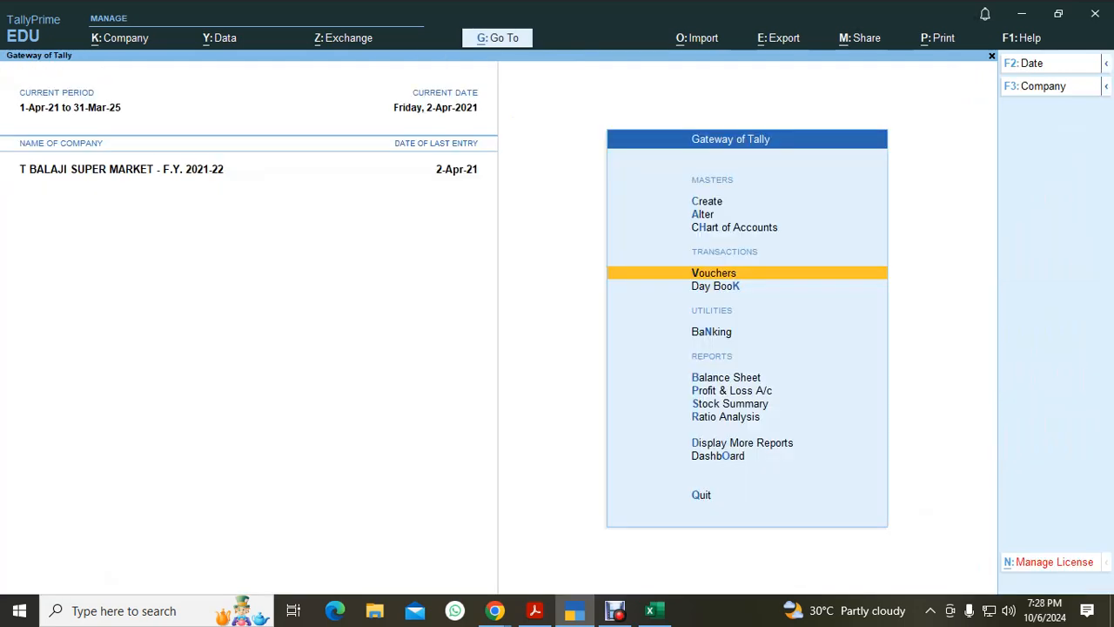
key(s)
key(alt+F5)
key(Down)
key(Down)
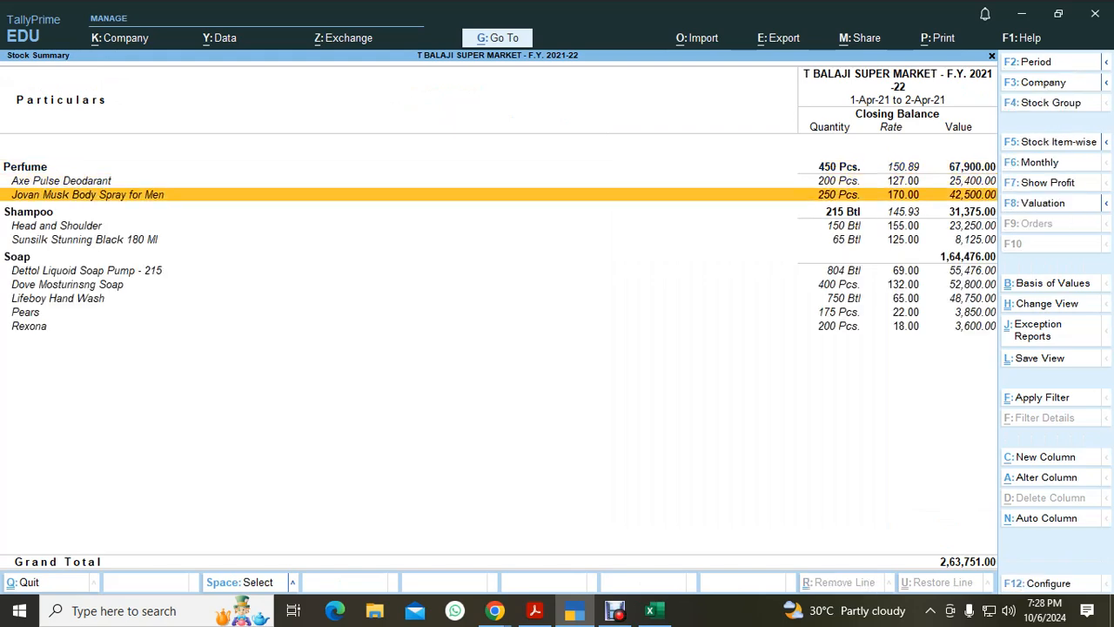
key(Down)
key(Down)
key(Down)
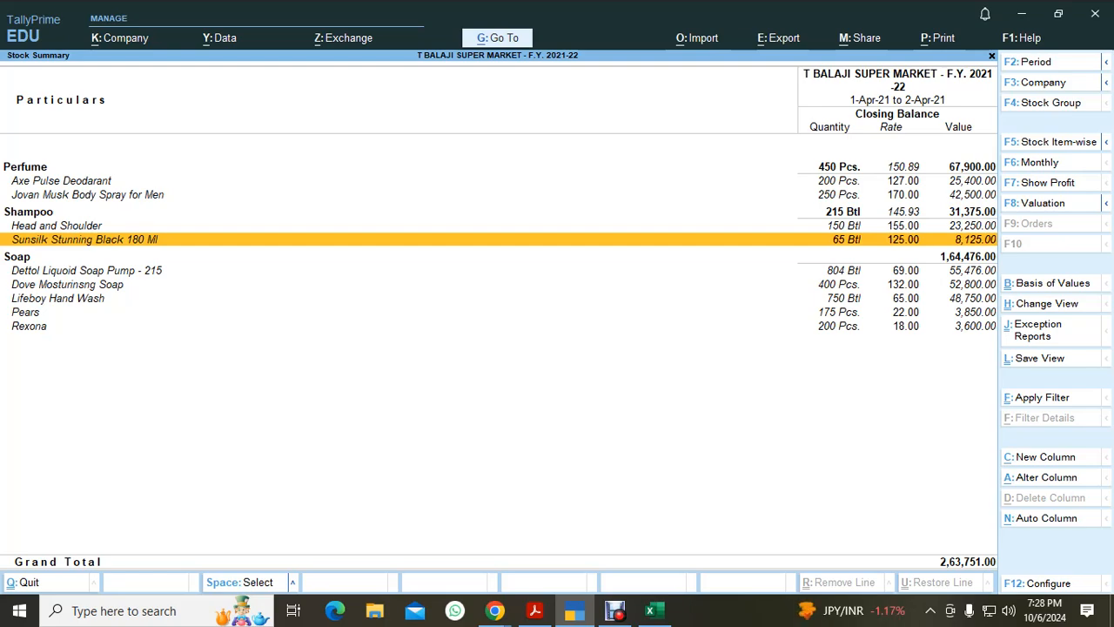
key(alt+Tab)
key(alt+Tab)
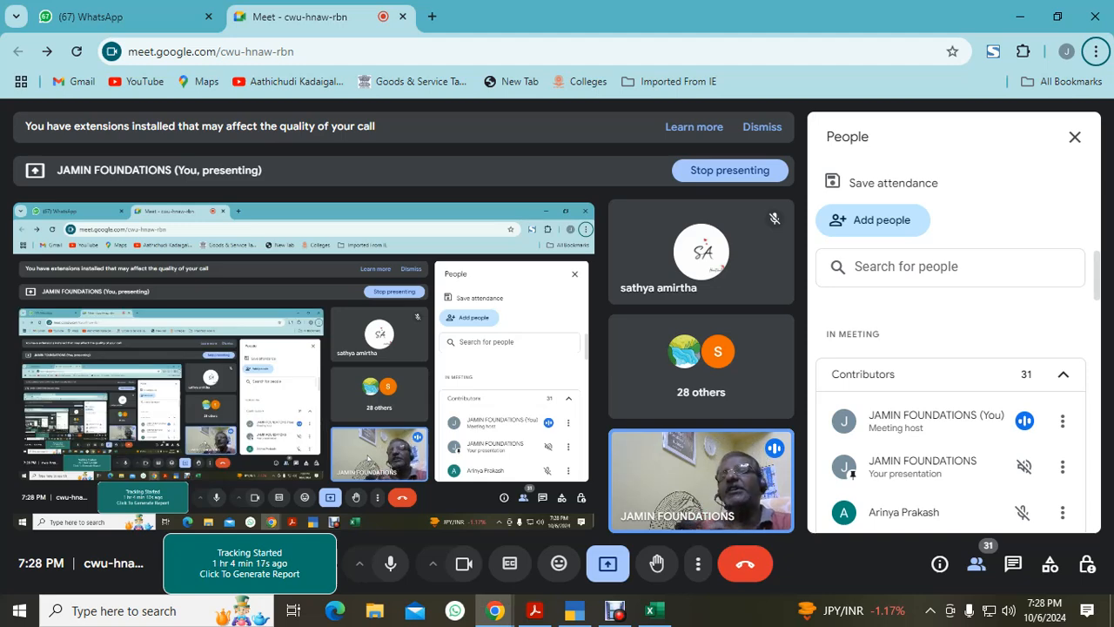